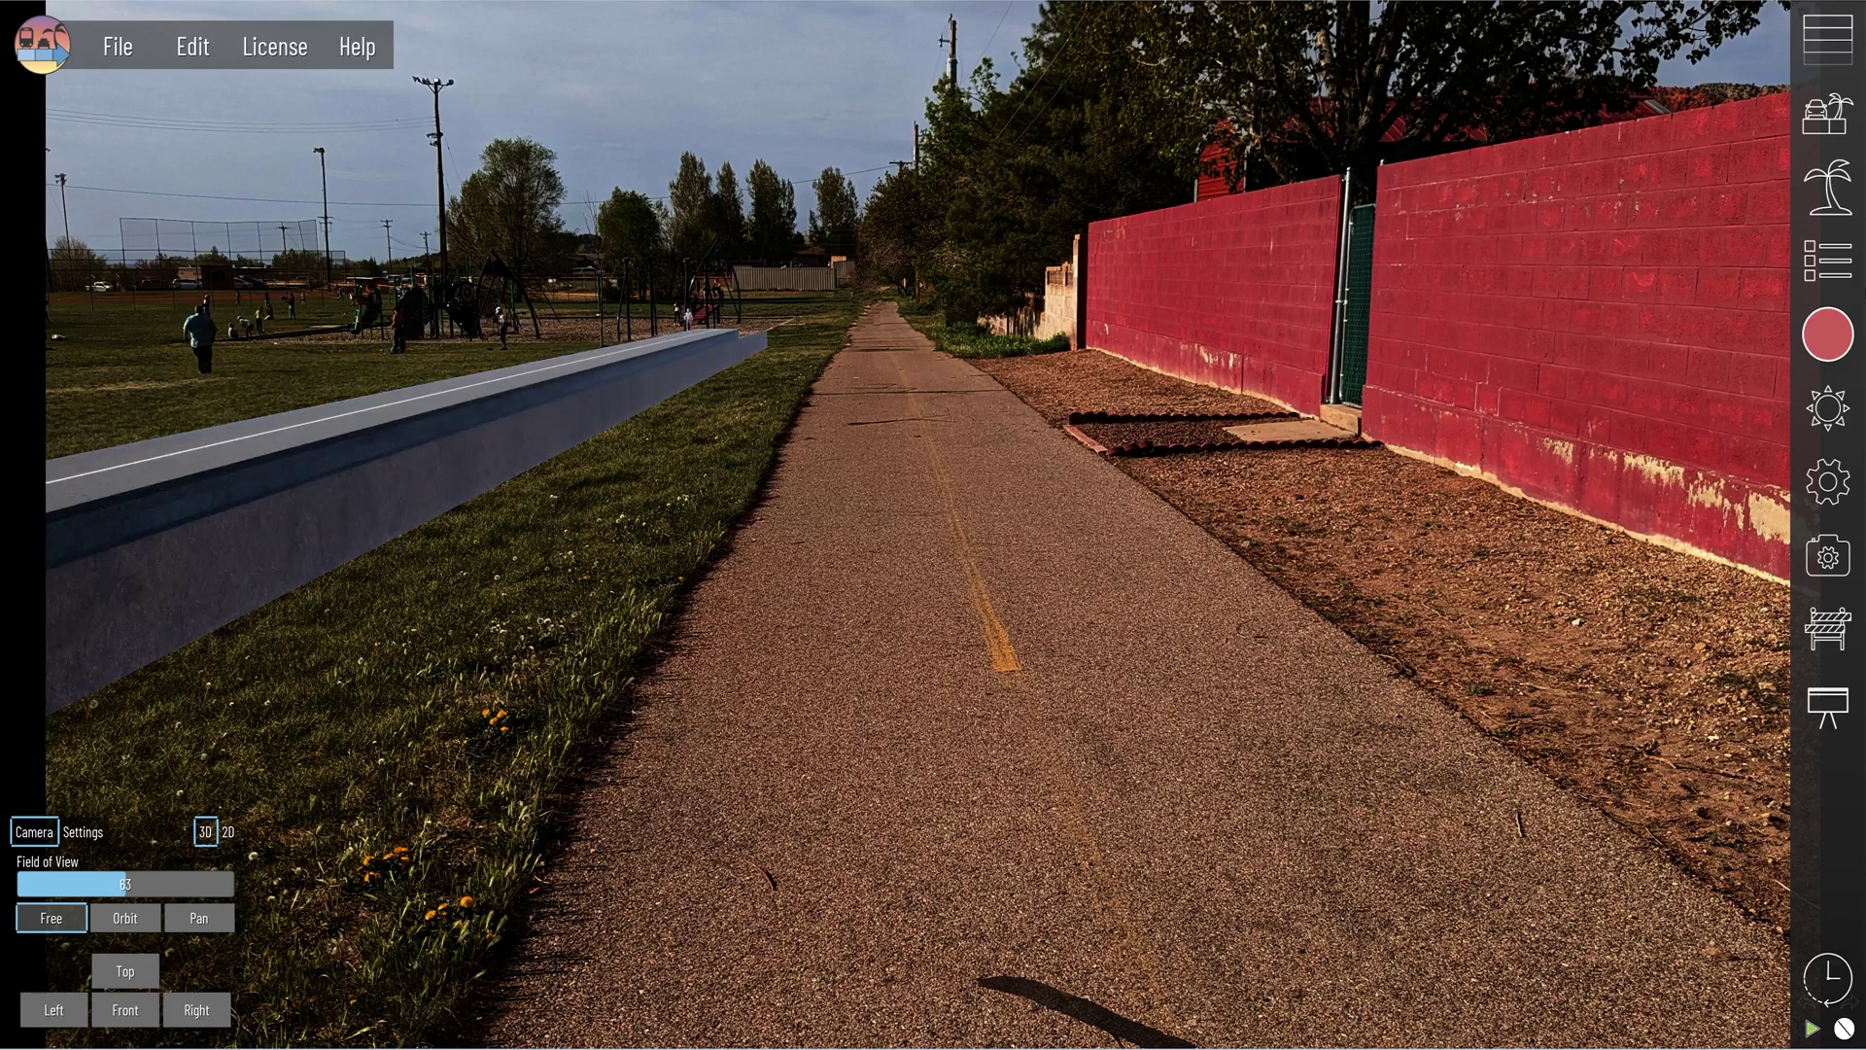
Restore the camera view saved as Preset 3
click(1845, 360)
click(1712, 282)
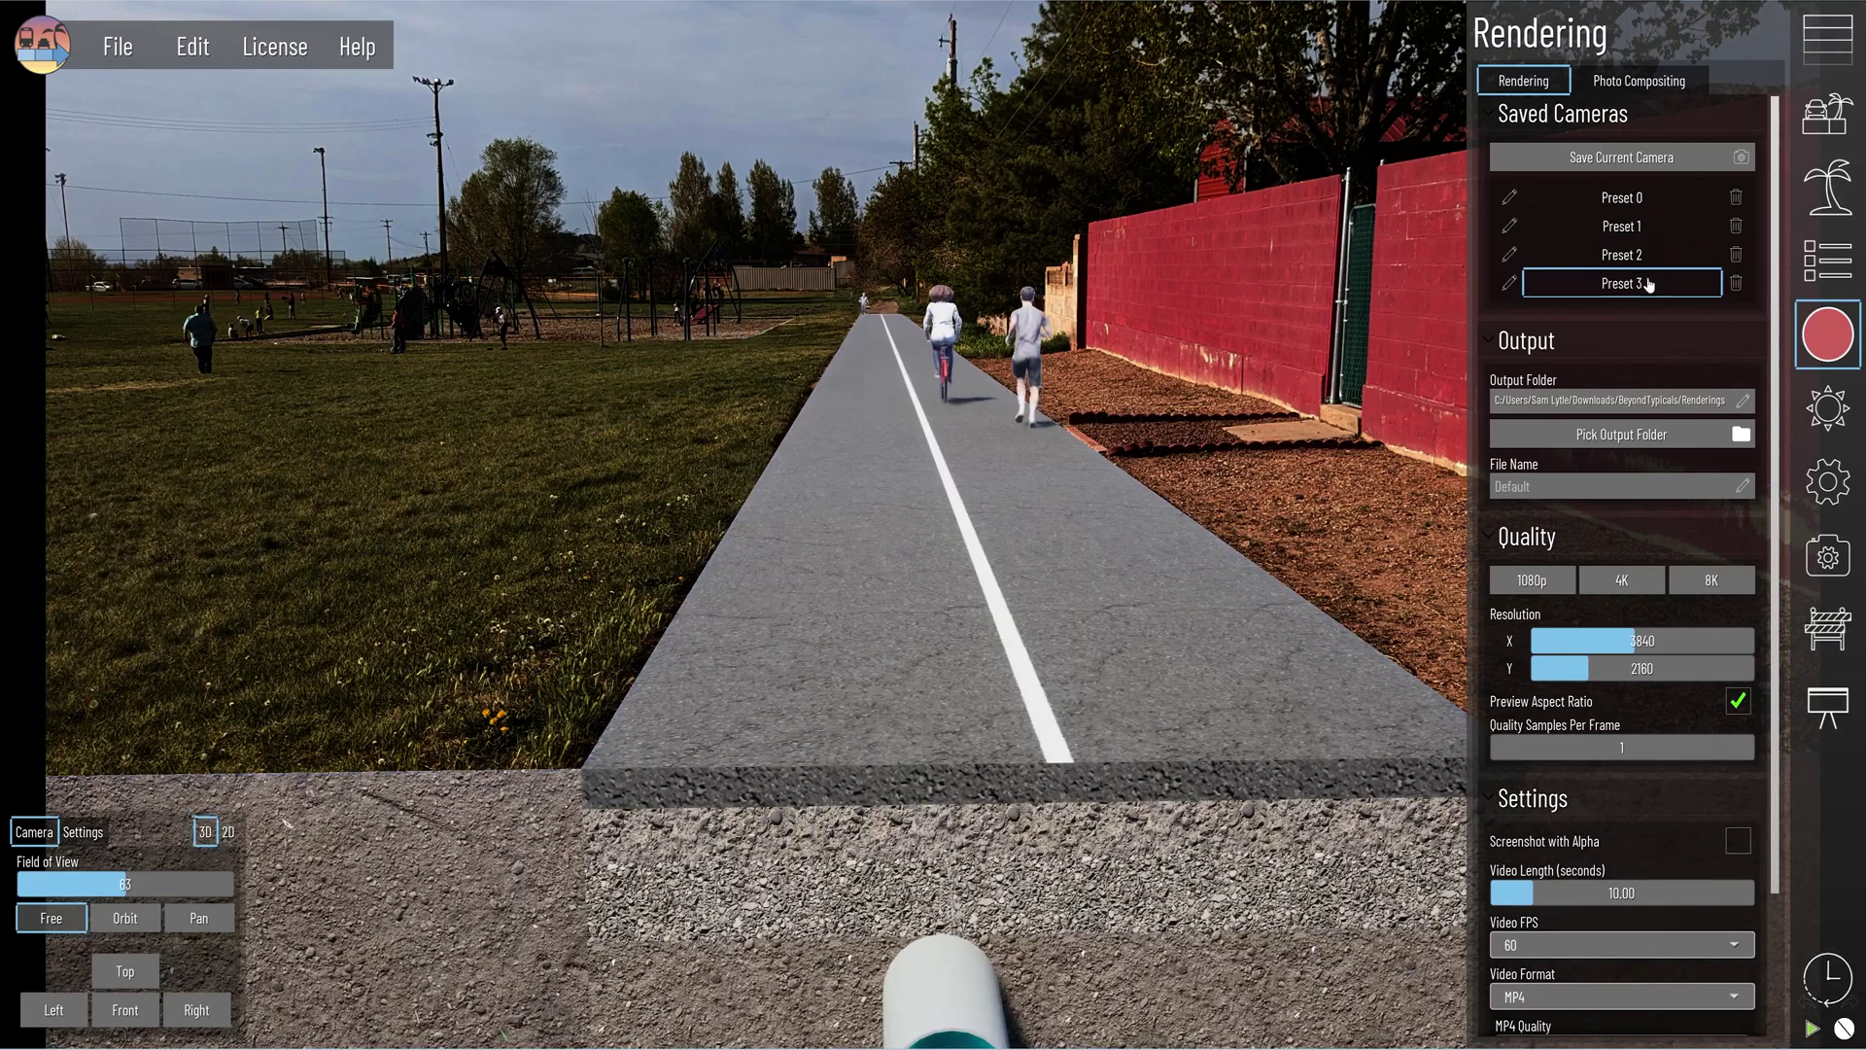
click(1828, 334)
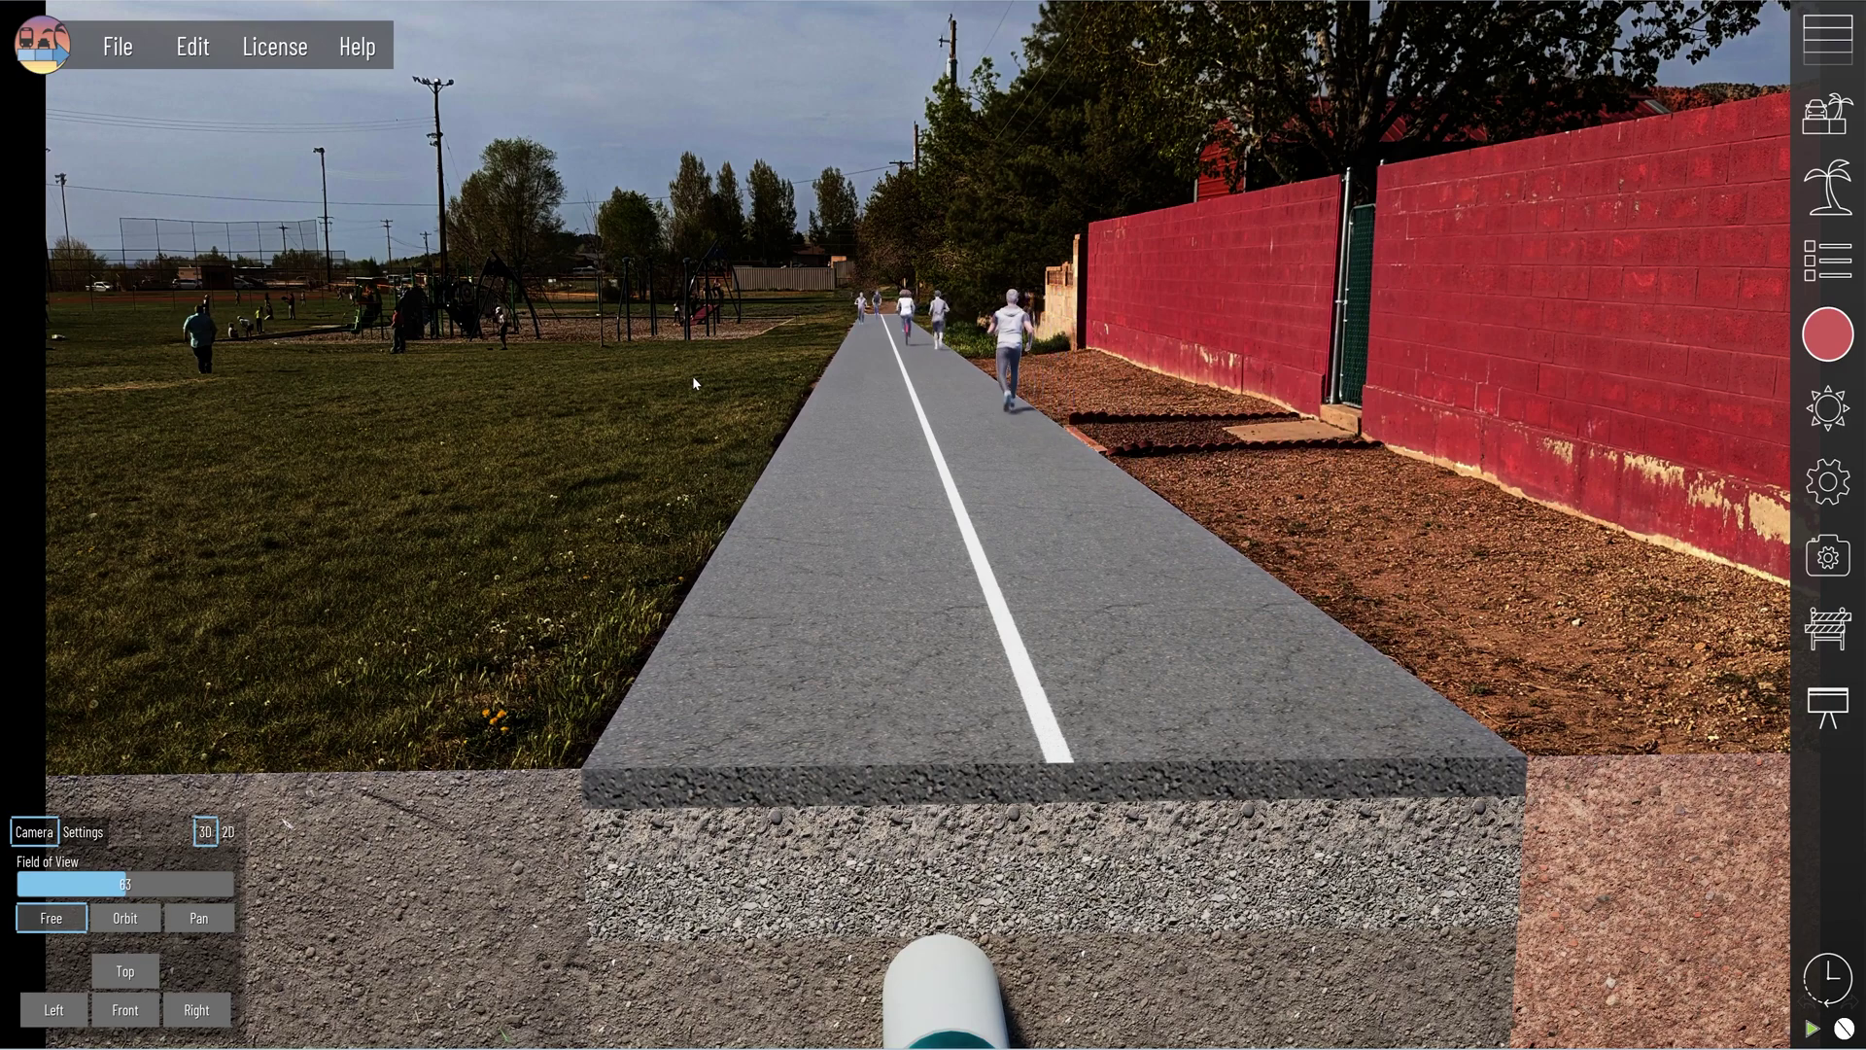
Examine the bike lane and wall-side raised median settings, and view the path from several distances along its length
click(929, 574)
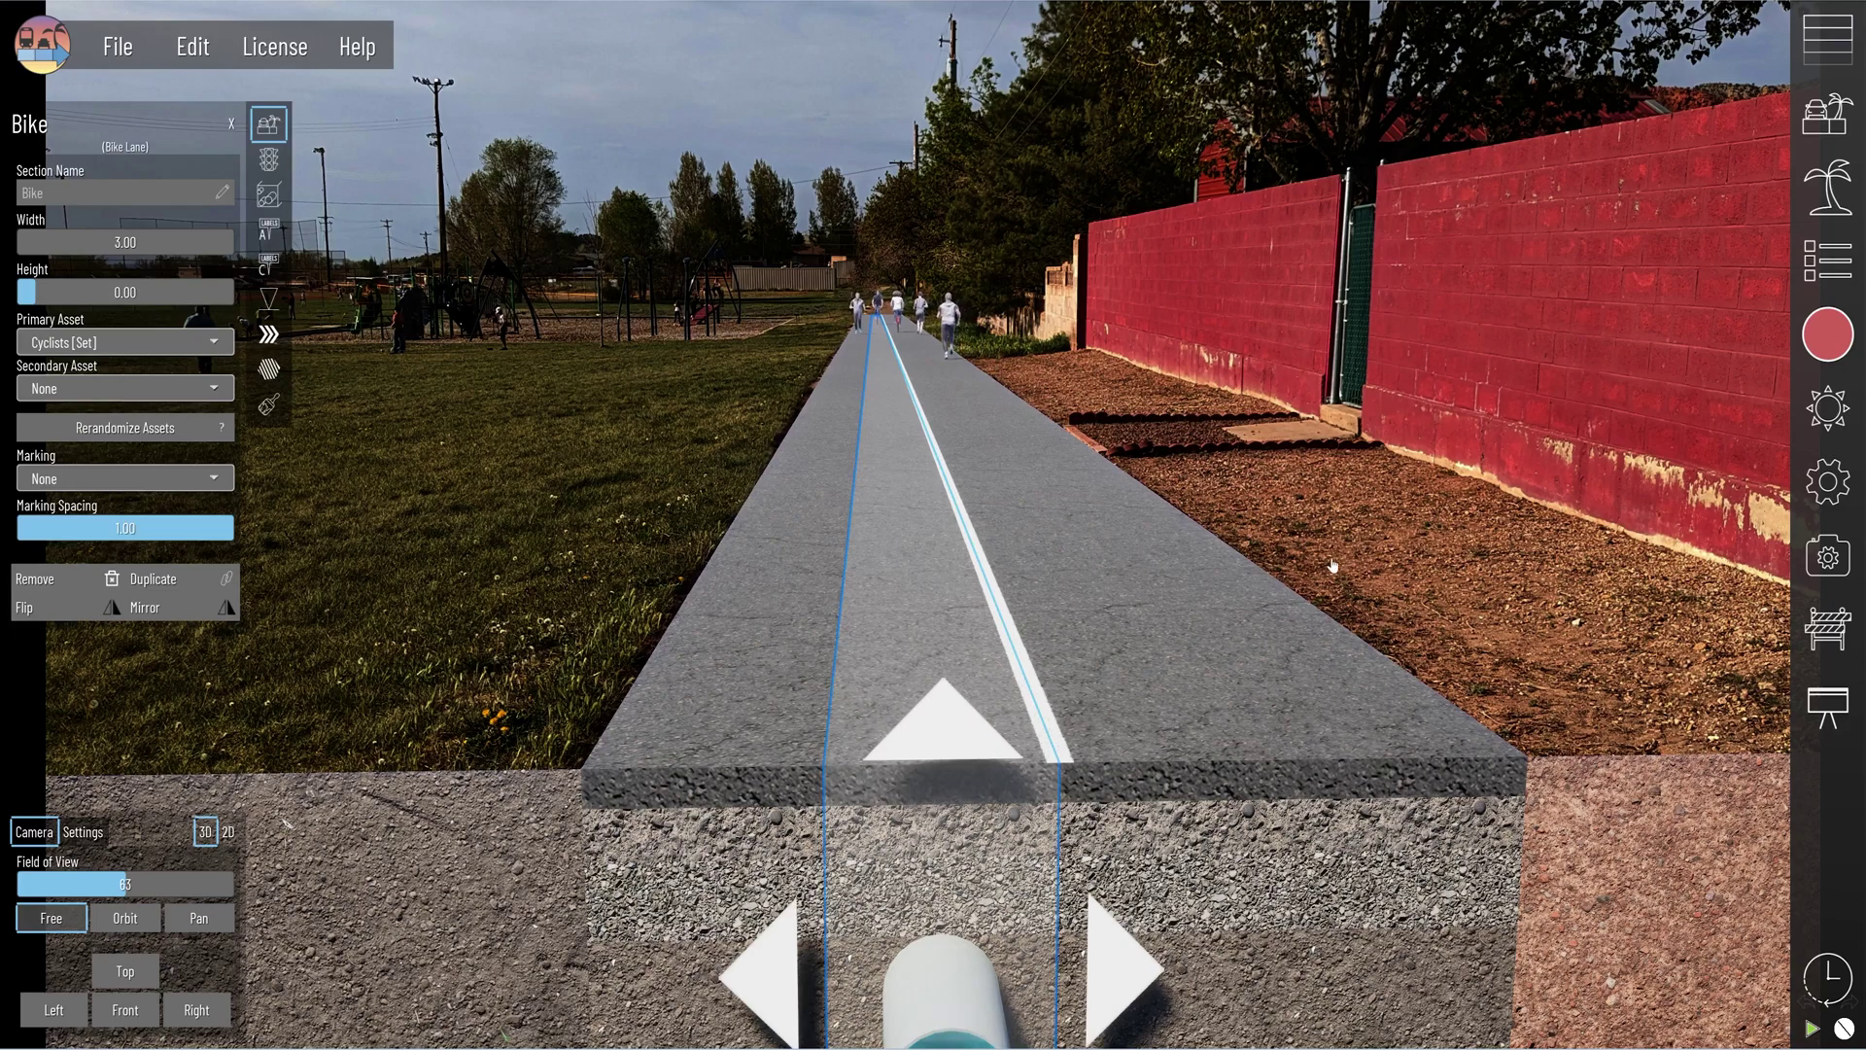
click(1403, 511)
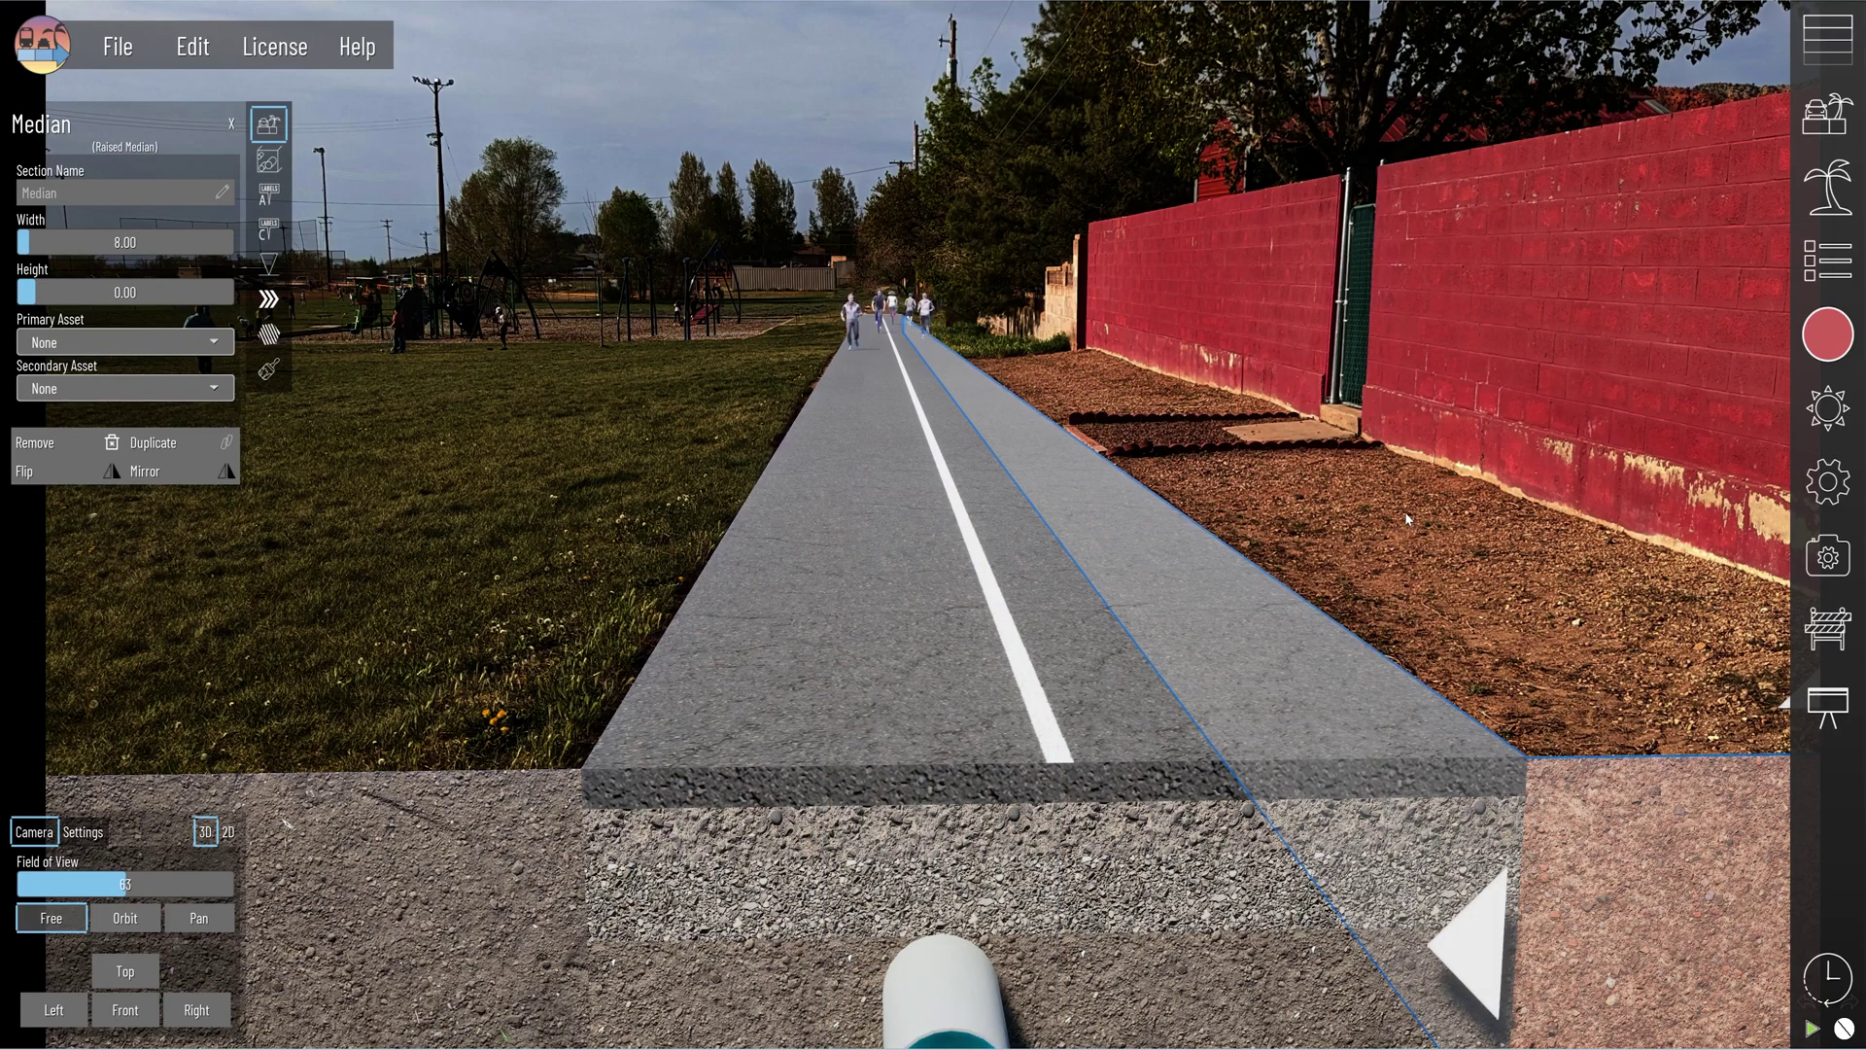
key(Escape)
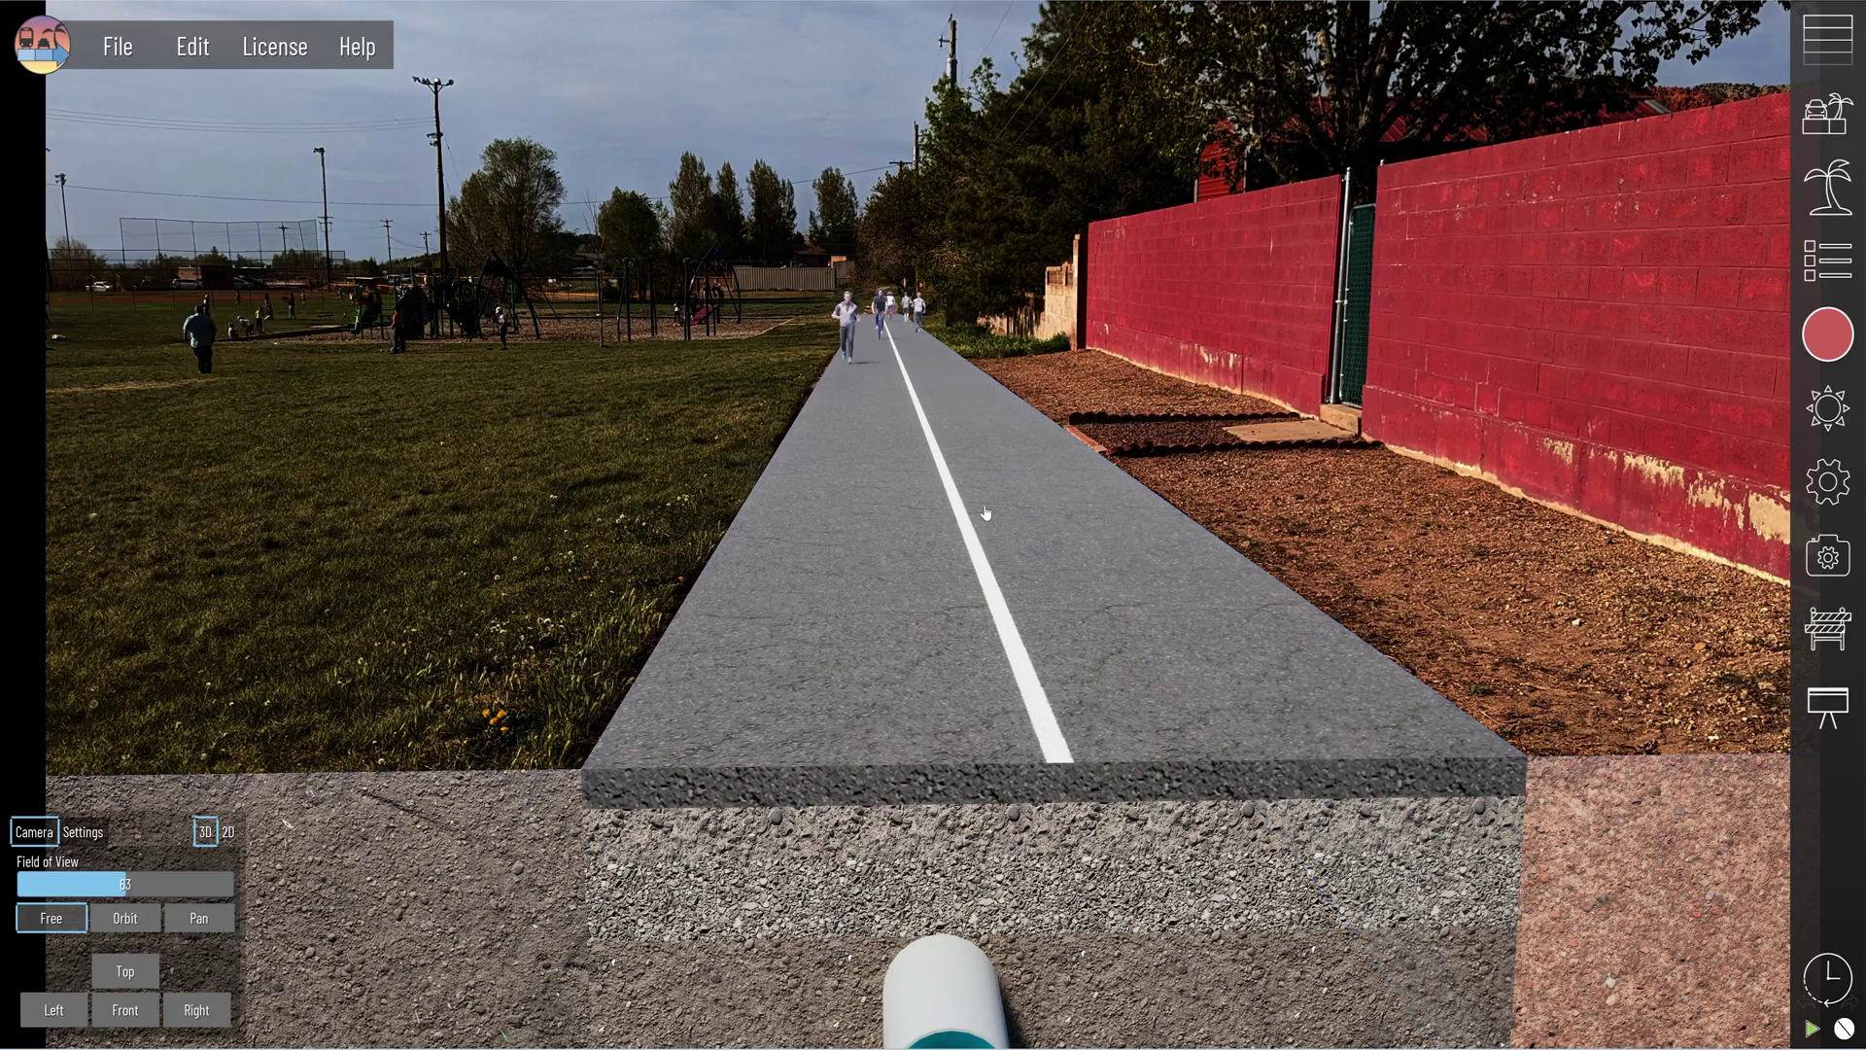
scroll(968, 418, up, 5)
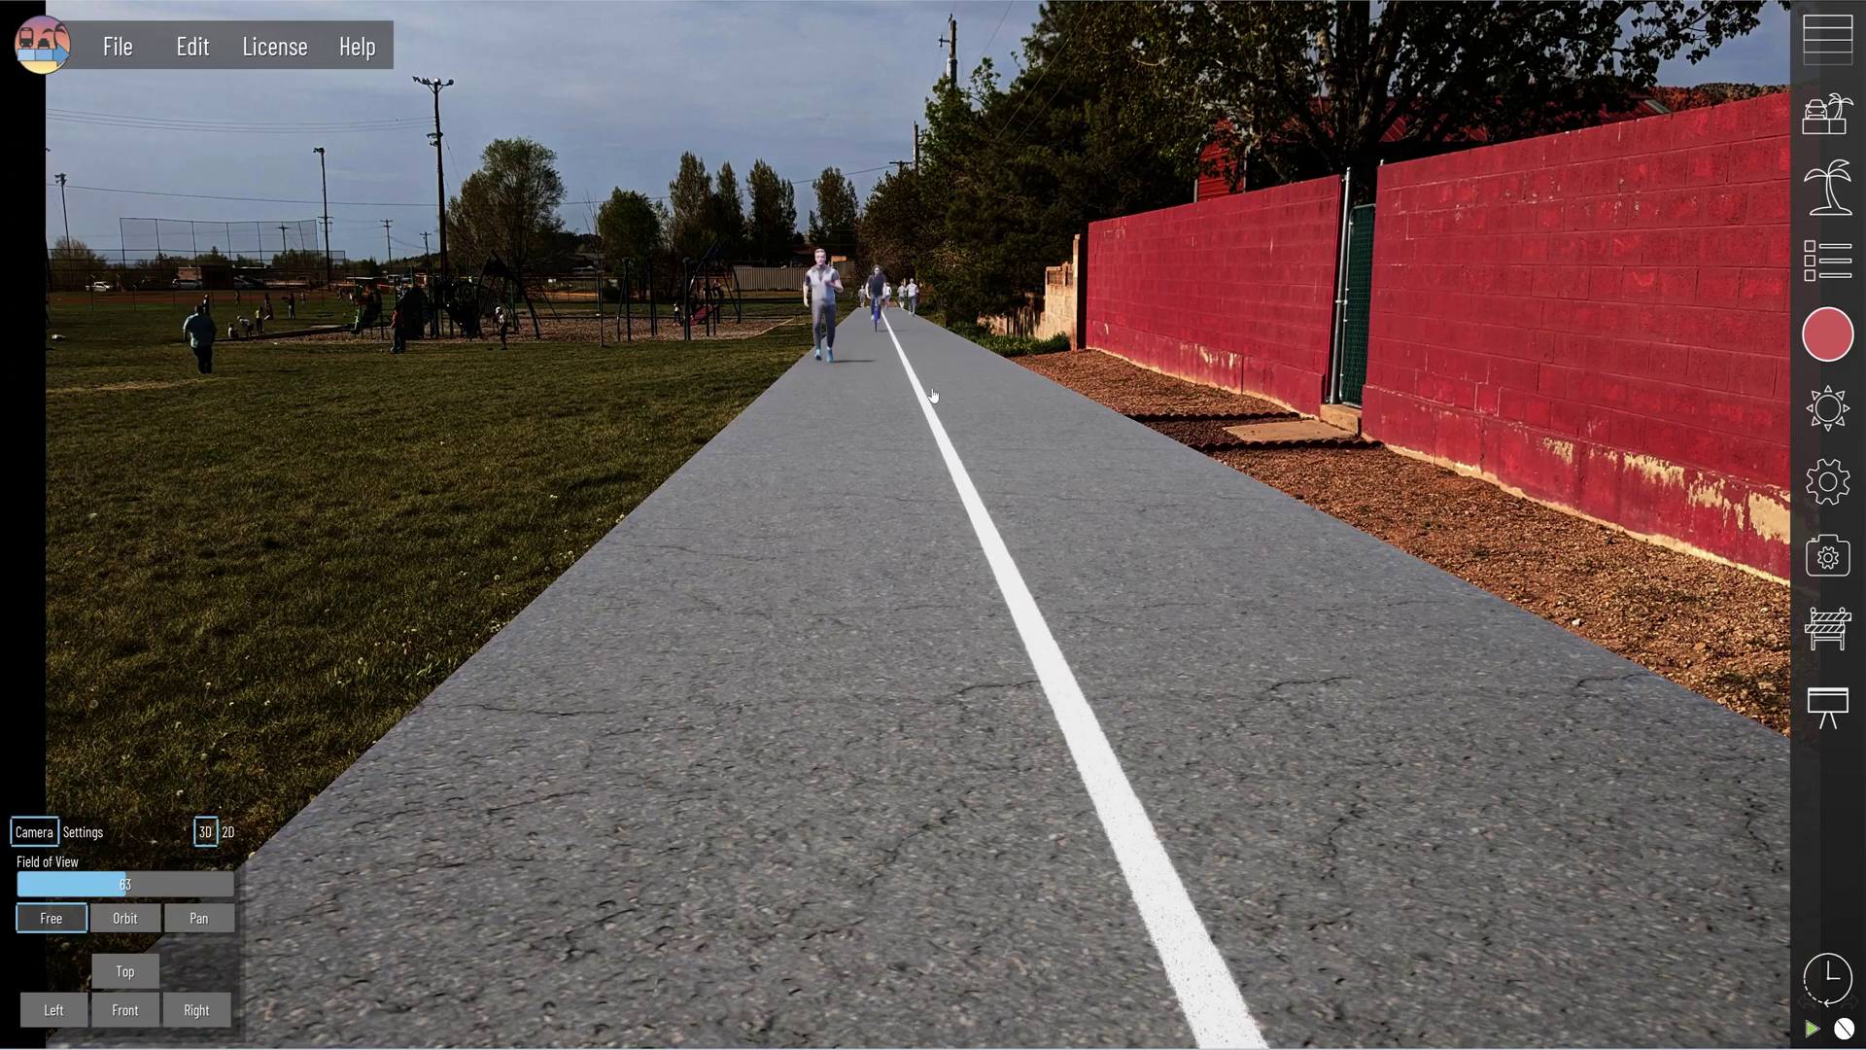
scroll(948, 424, up, 5)
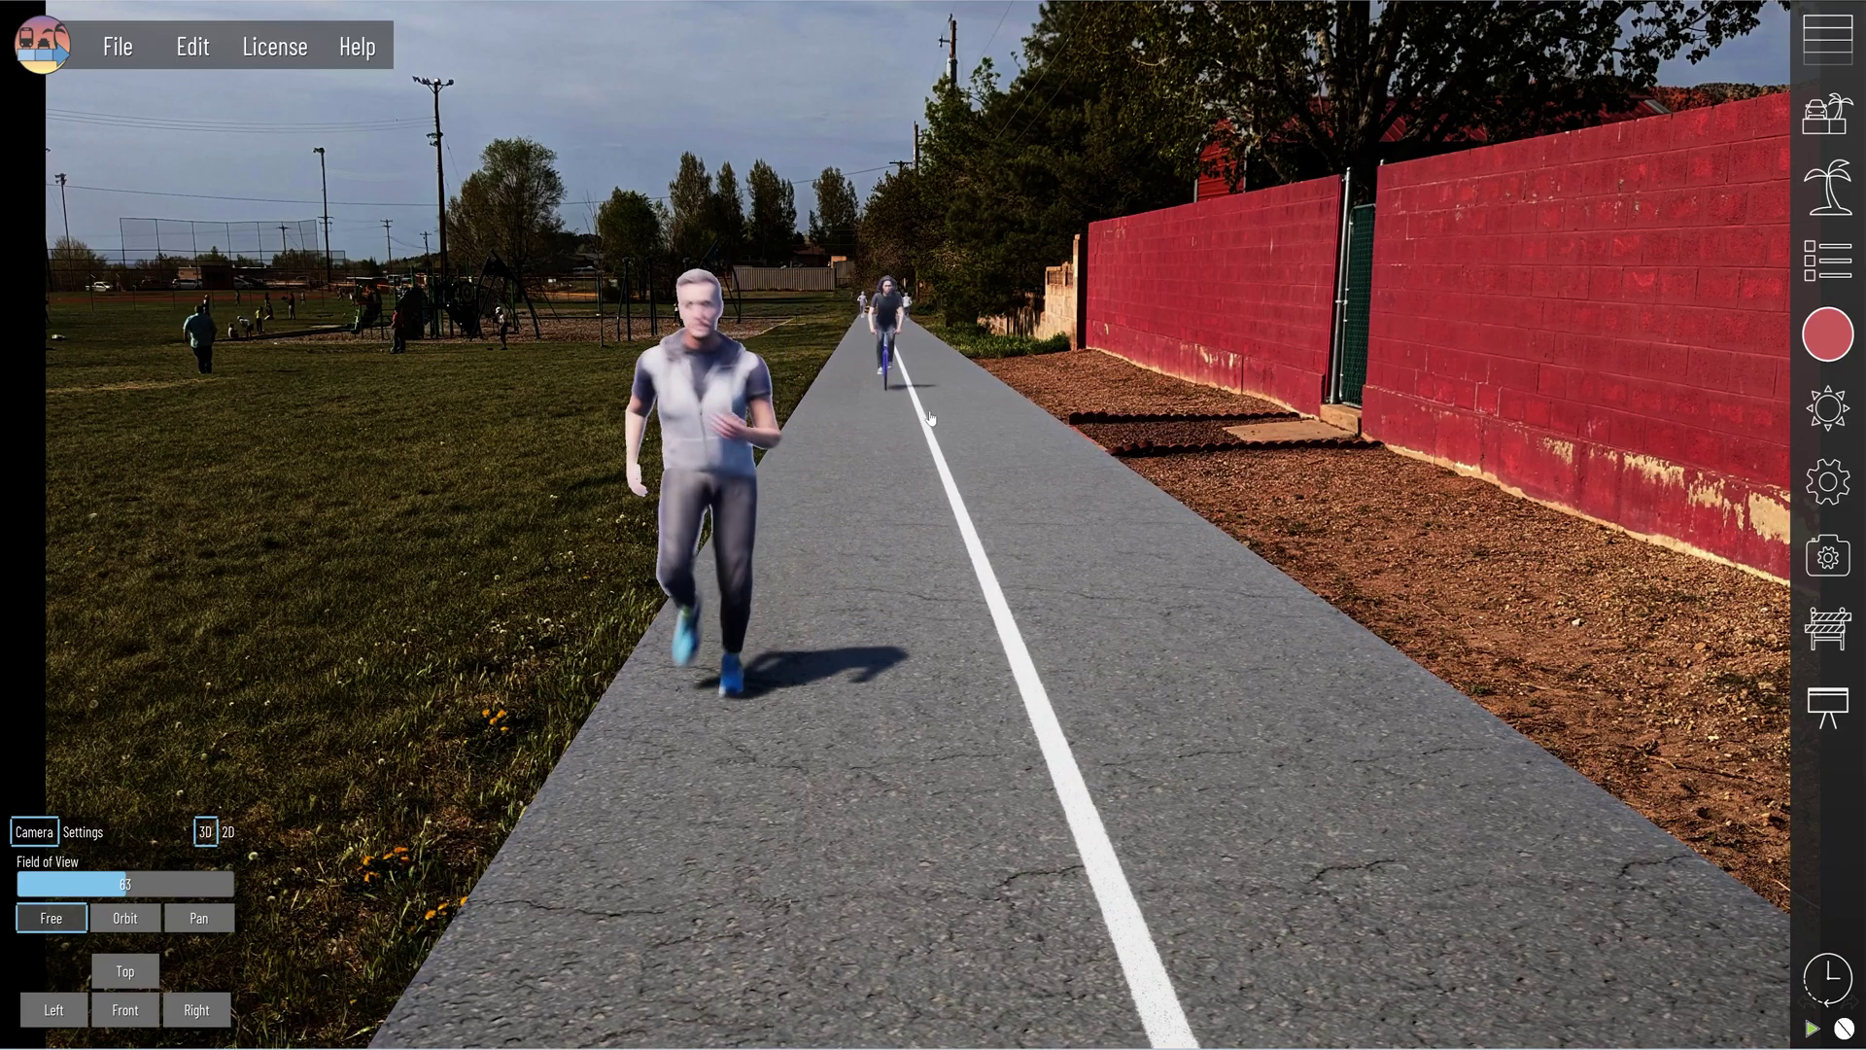
scroll(930, 419, down, 5)
scroll(928, 413, up, 5)
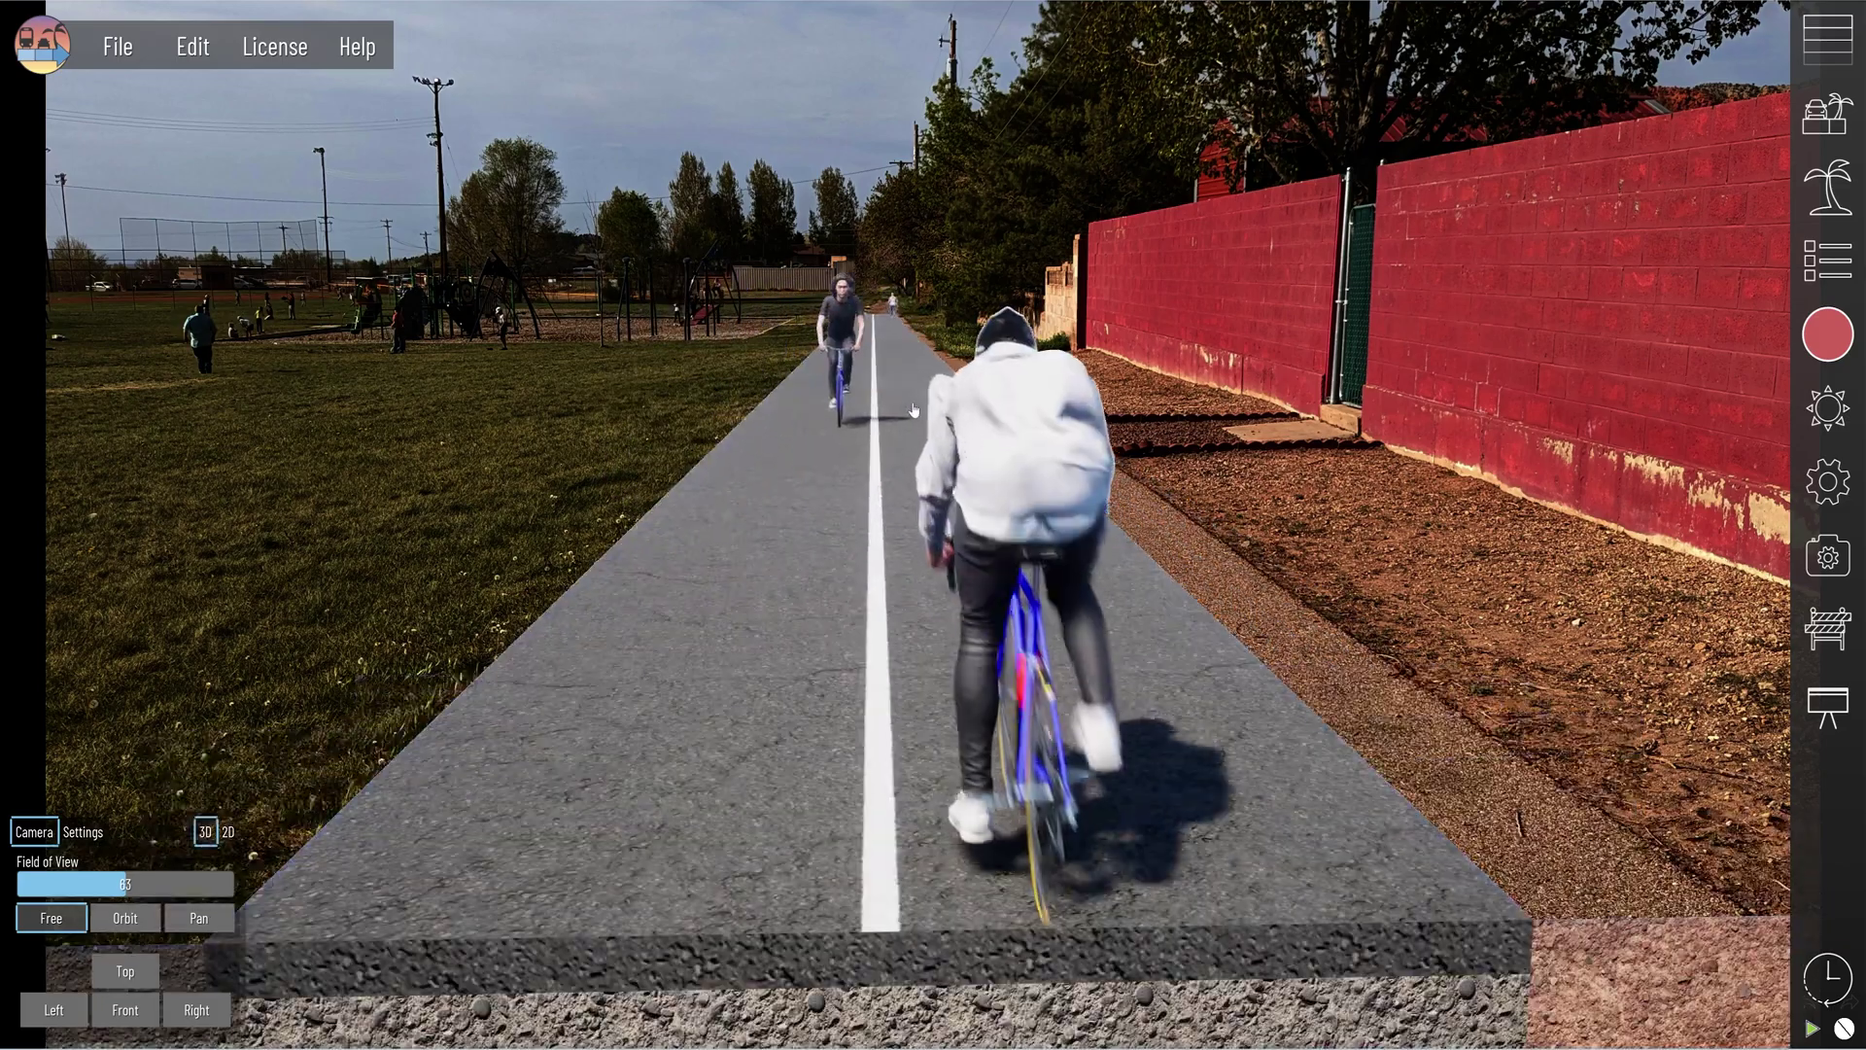
scroll(921, 392, down, 2)
scroll(921, 392, down, 2)
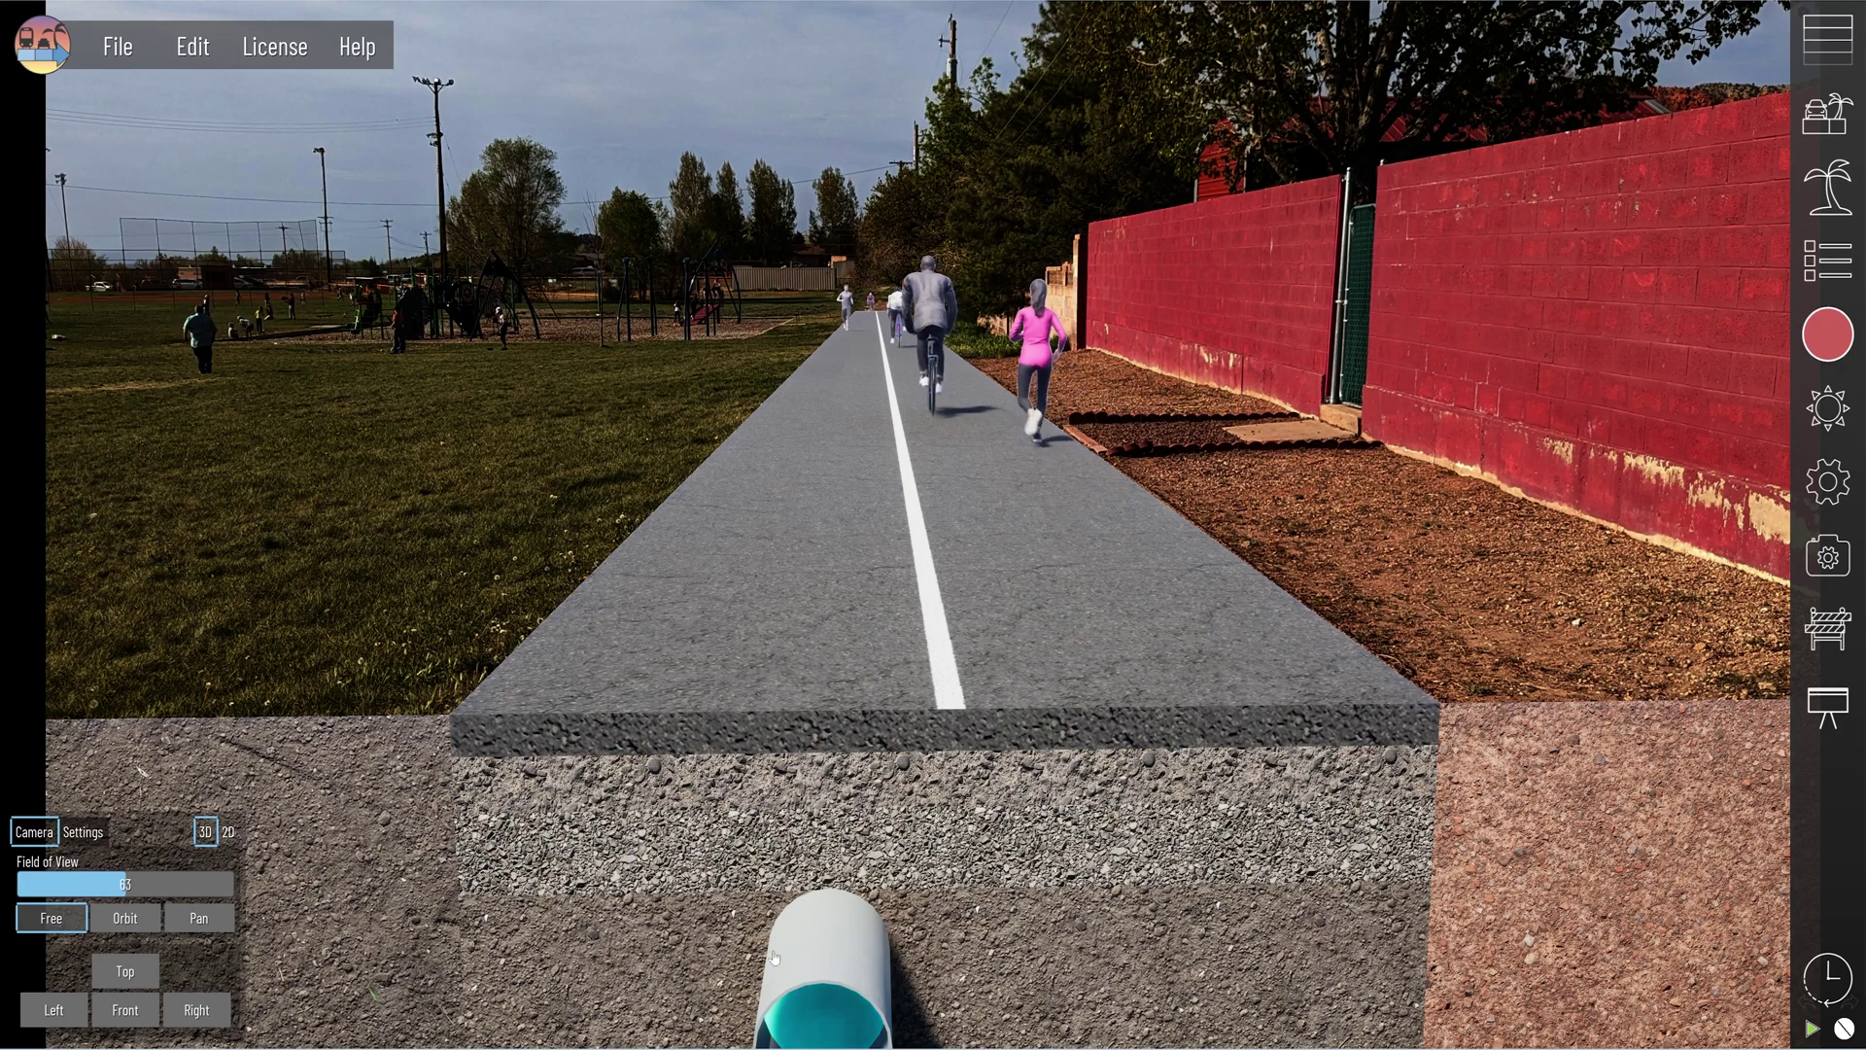
Switch the first advanced texture of the grass-side raised median to 03 Asphalt Fresh and back to 41 Transparent
click(350, 759)
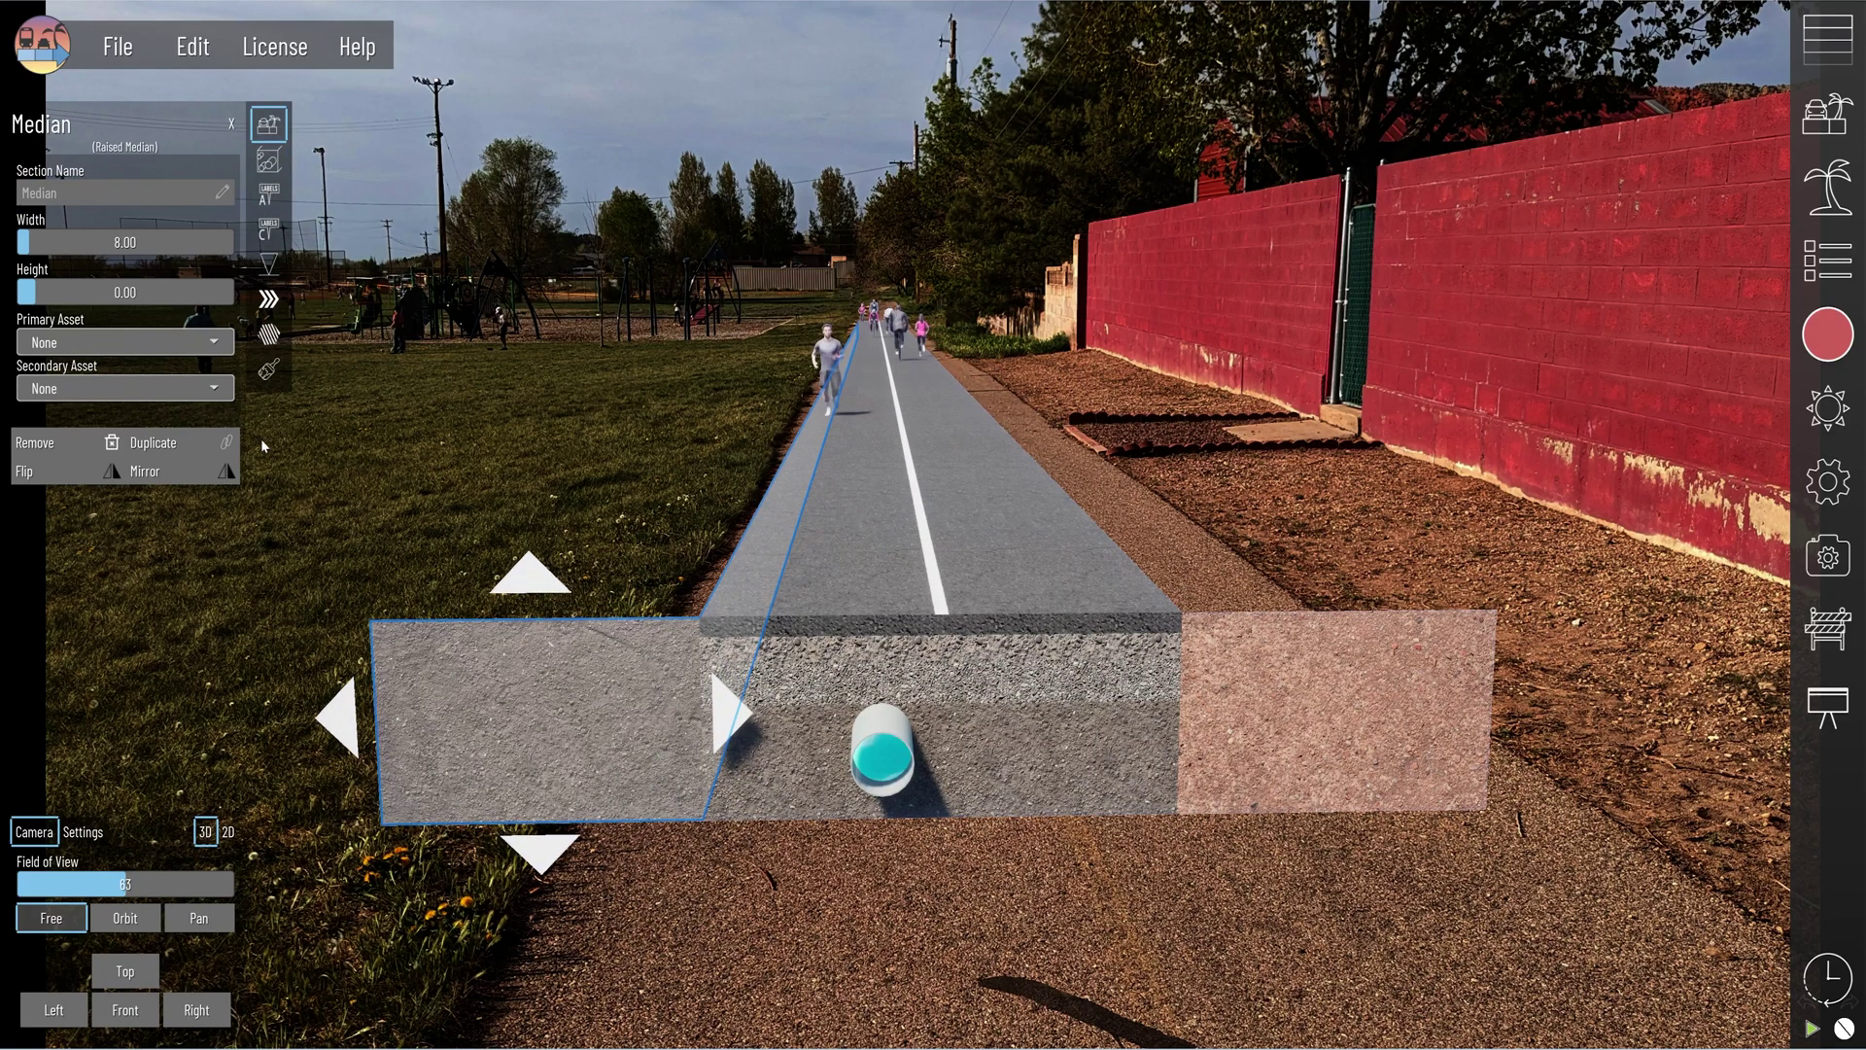
click(267, 371)
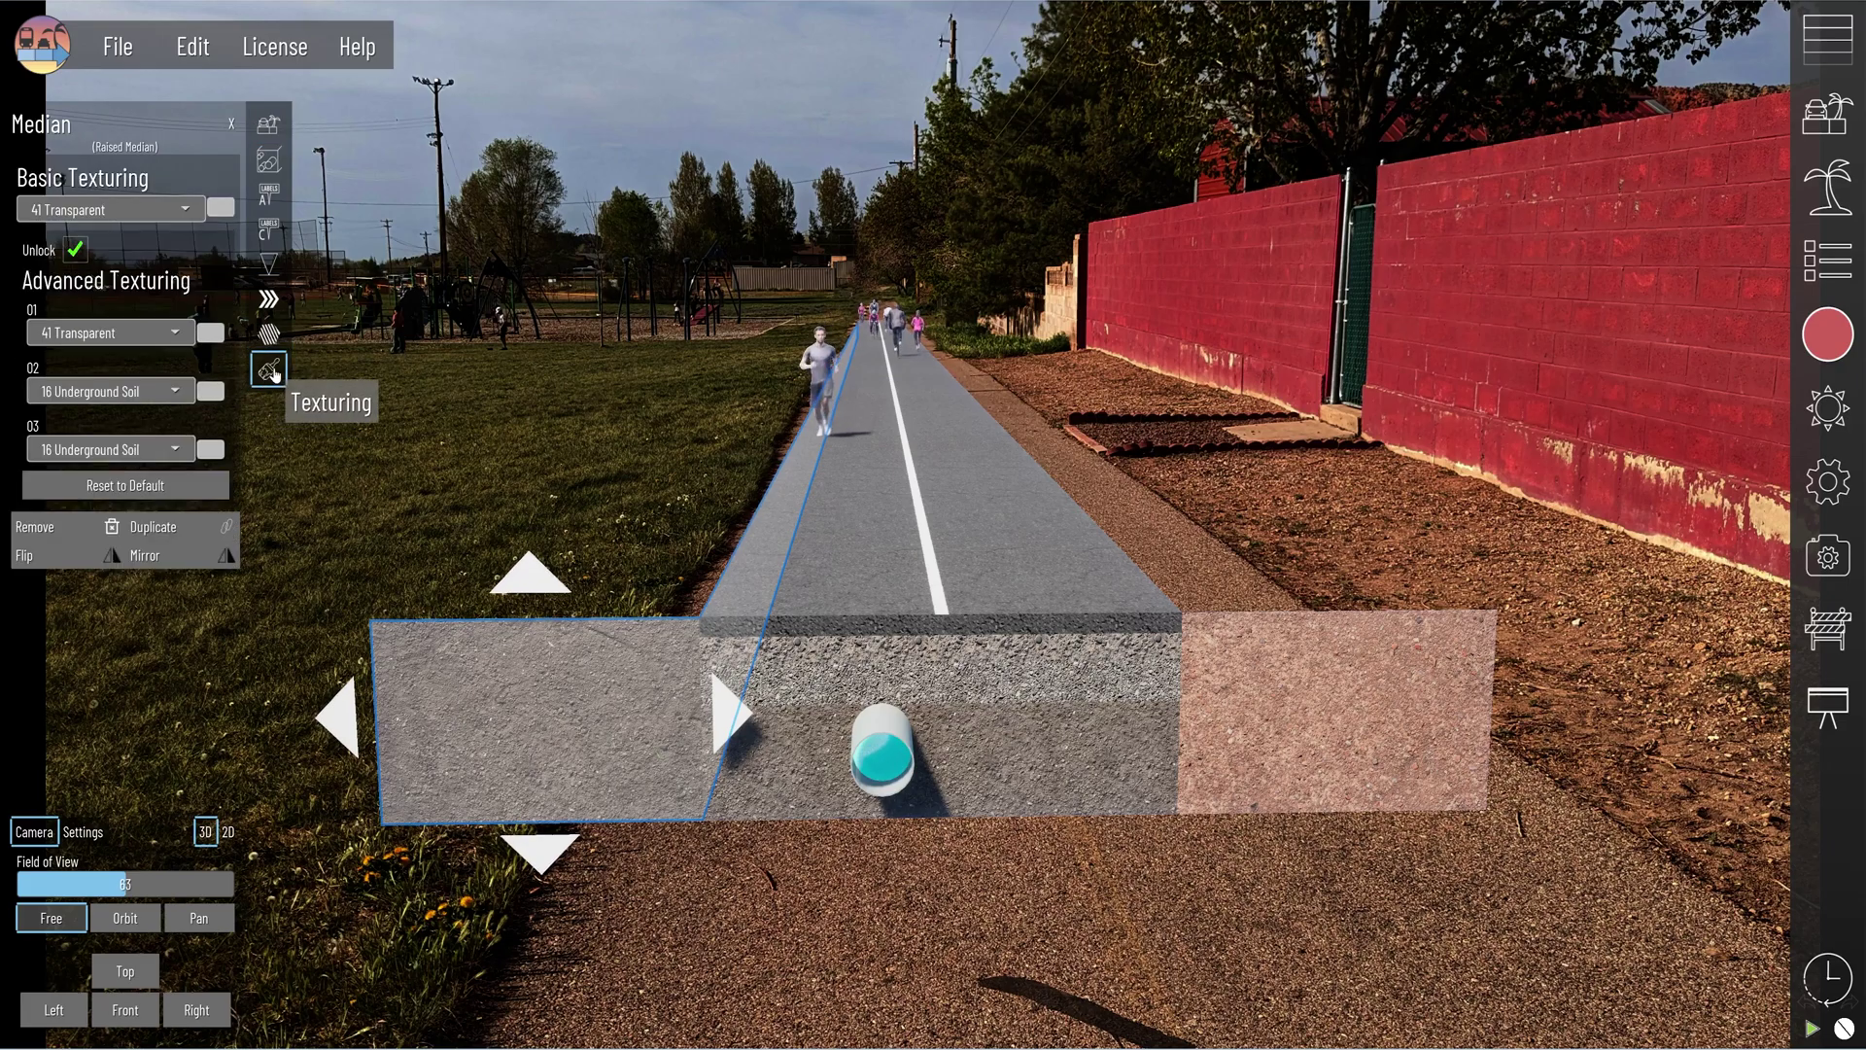
click(125, 335)
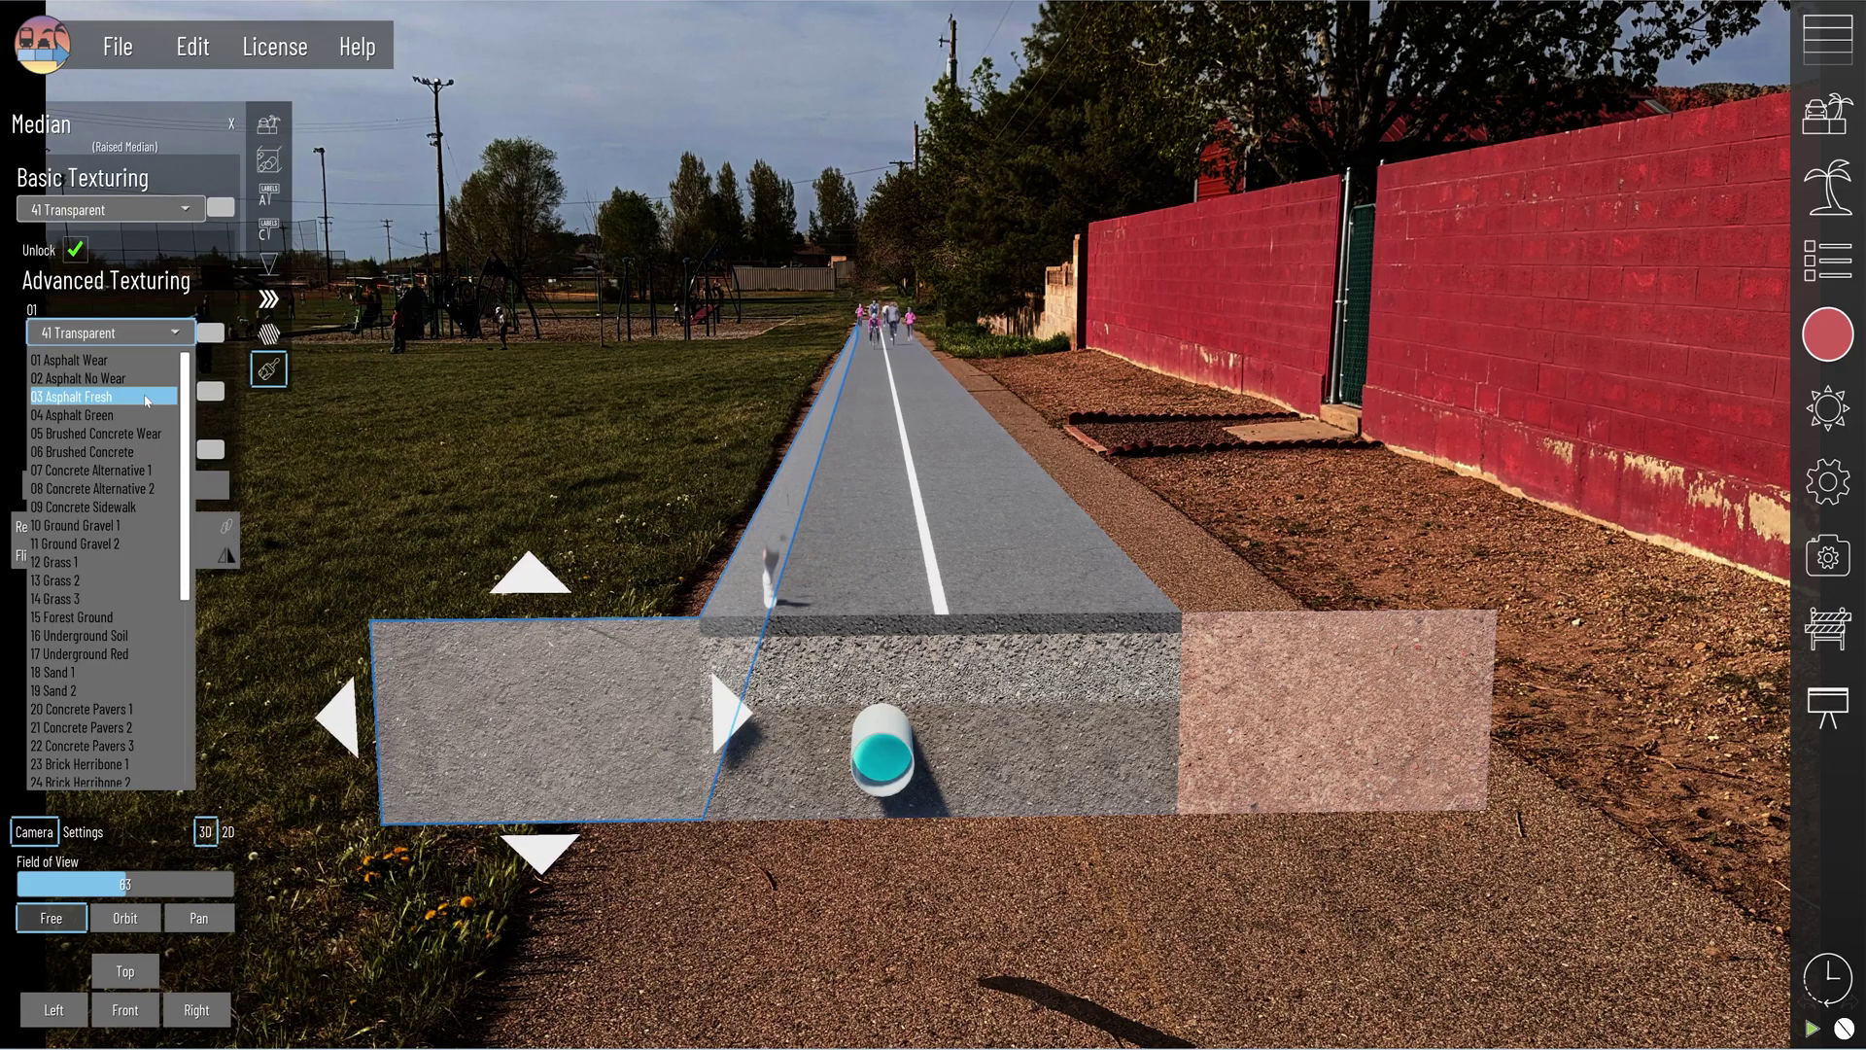
click(144, 393)
click(149, 334)
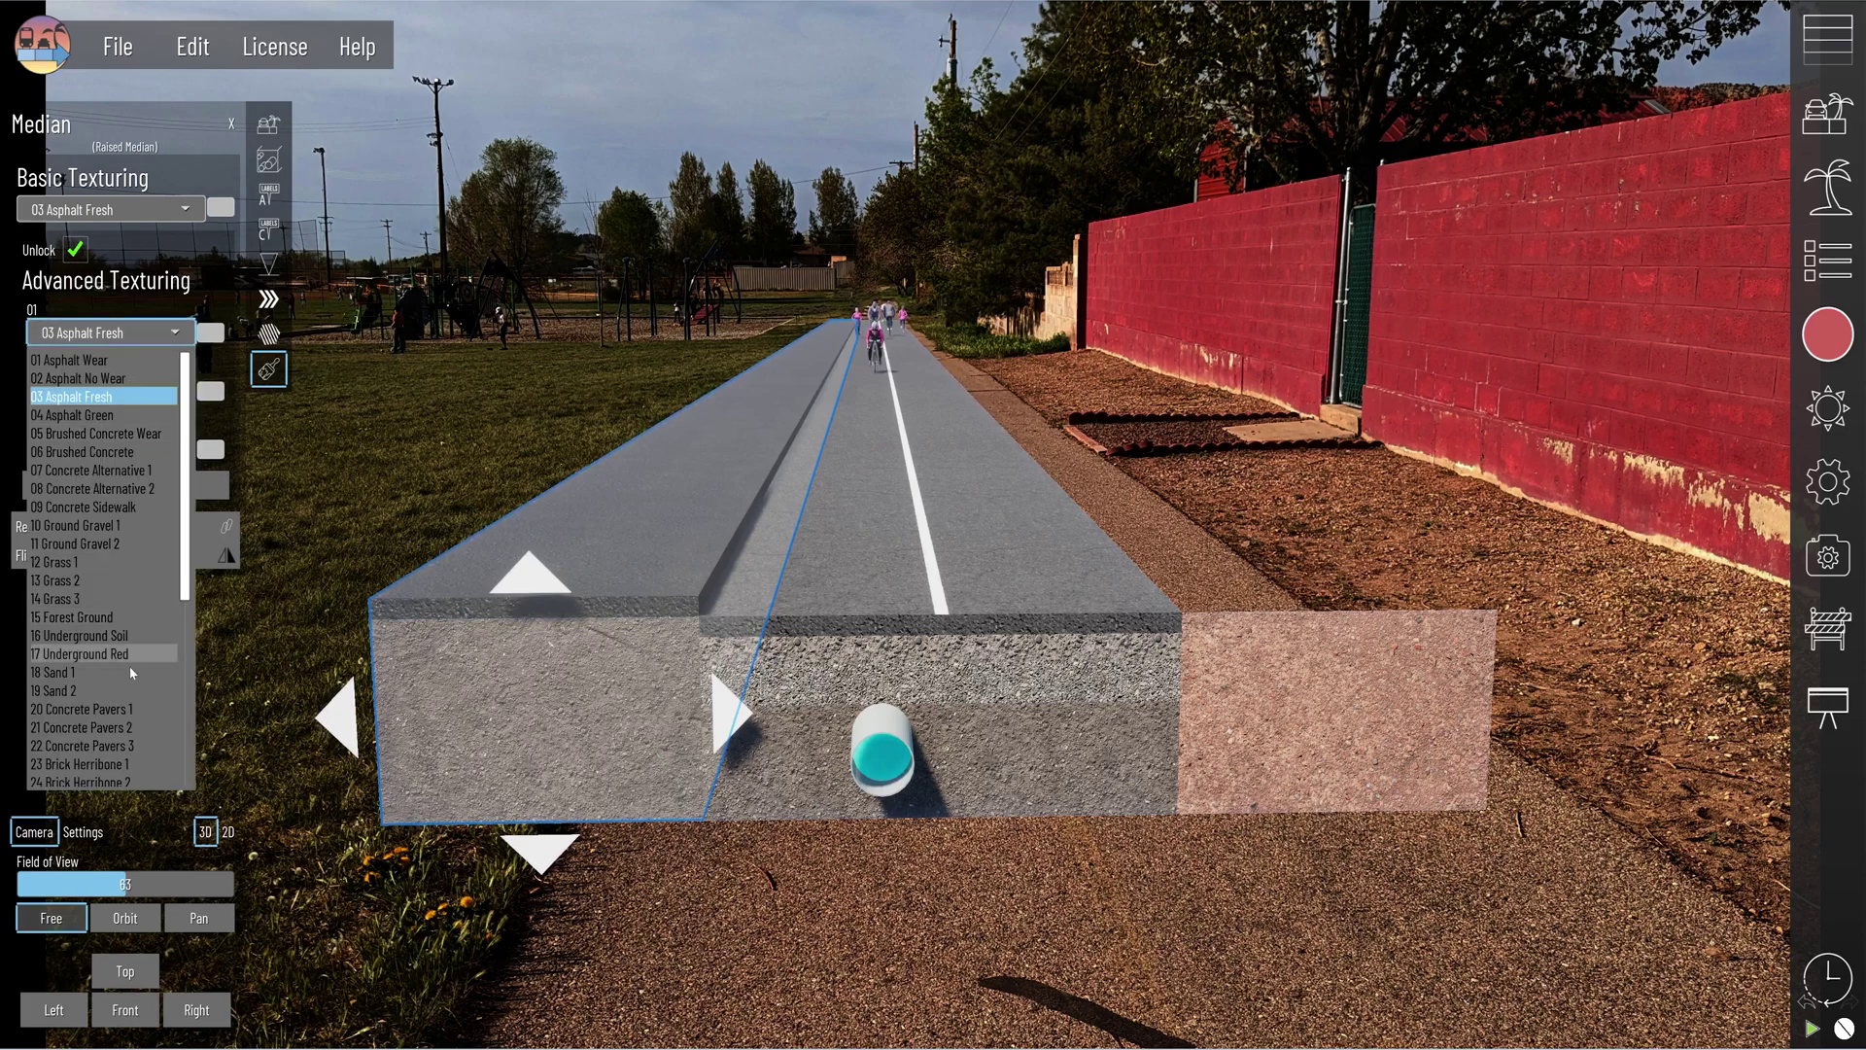
scroll(138, 544, down, 5)
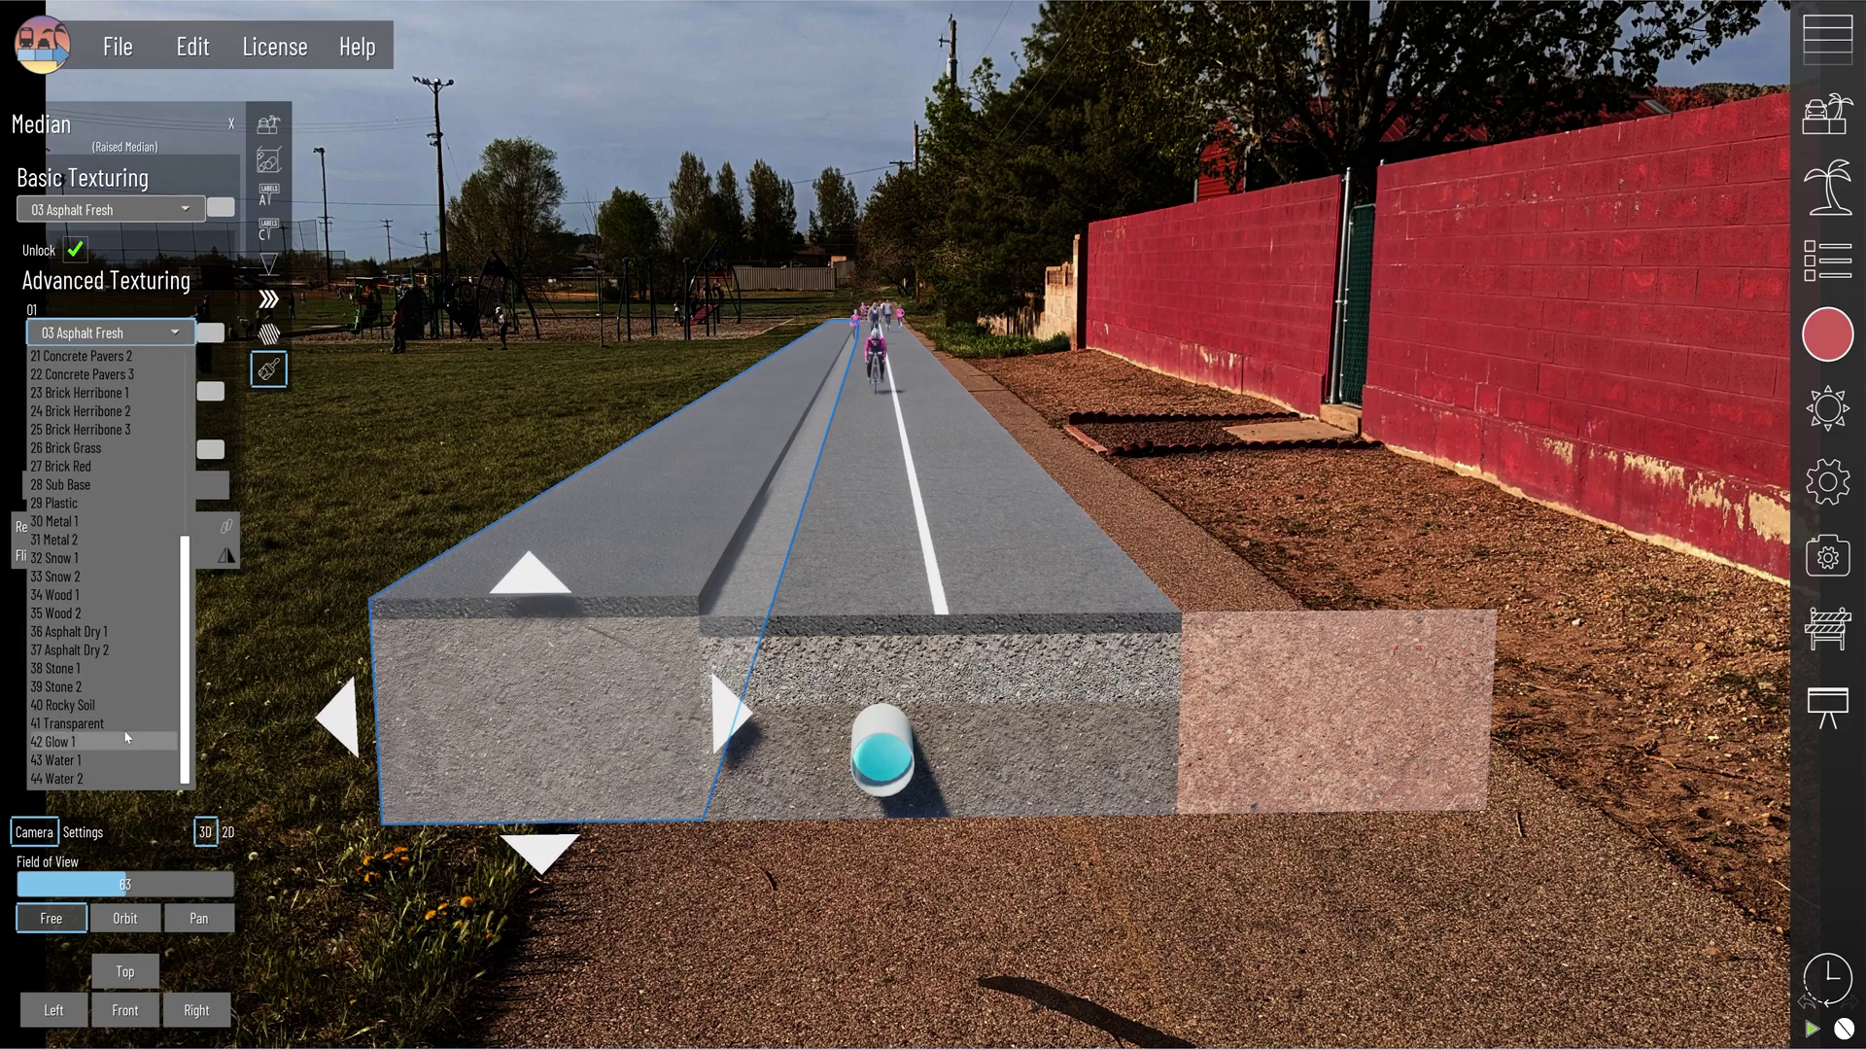
click(128, 734)
Return to the saved Preset 3 camera with the median deselected
click(1840, 328)
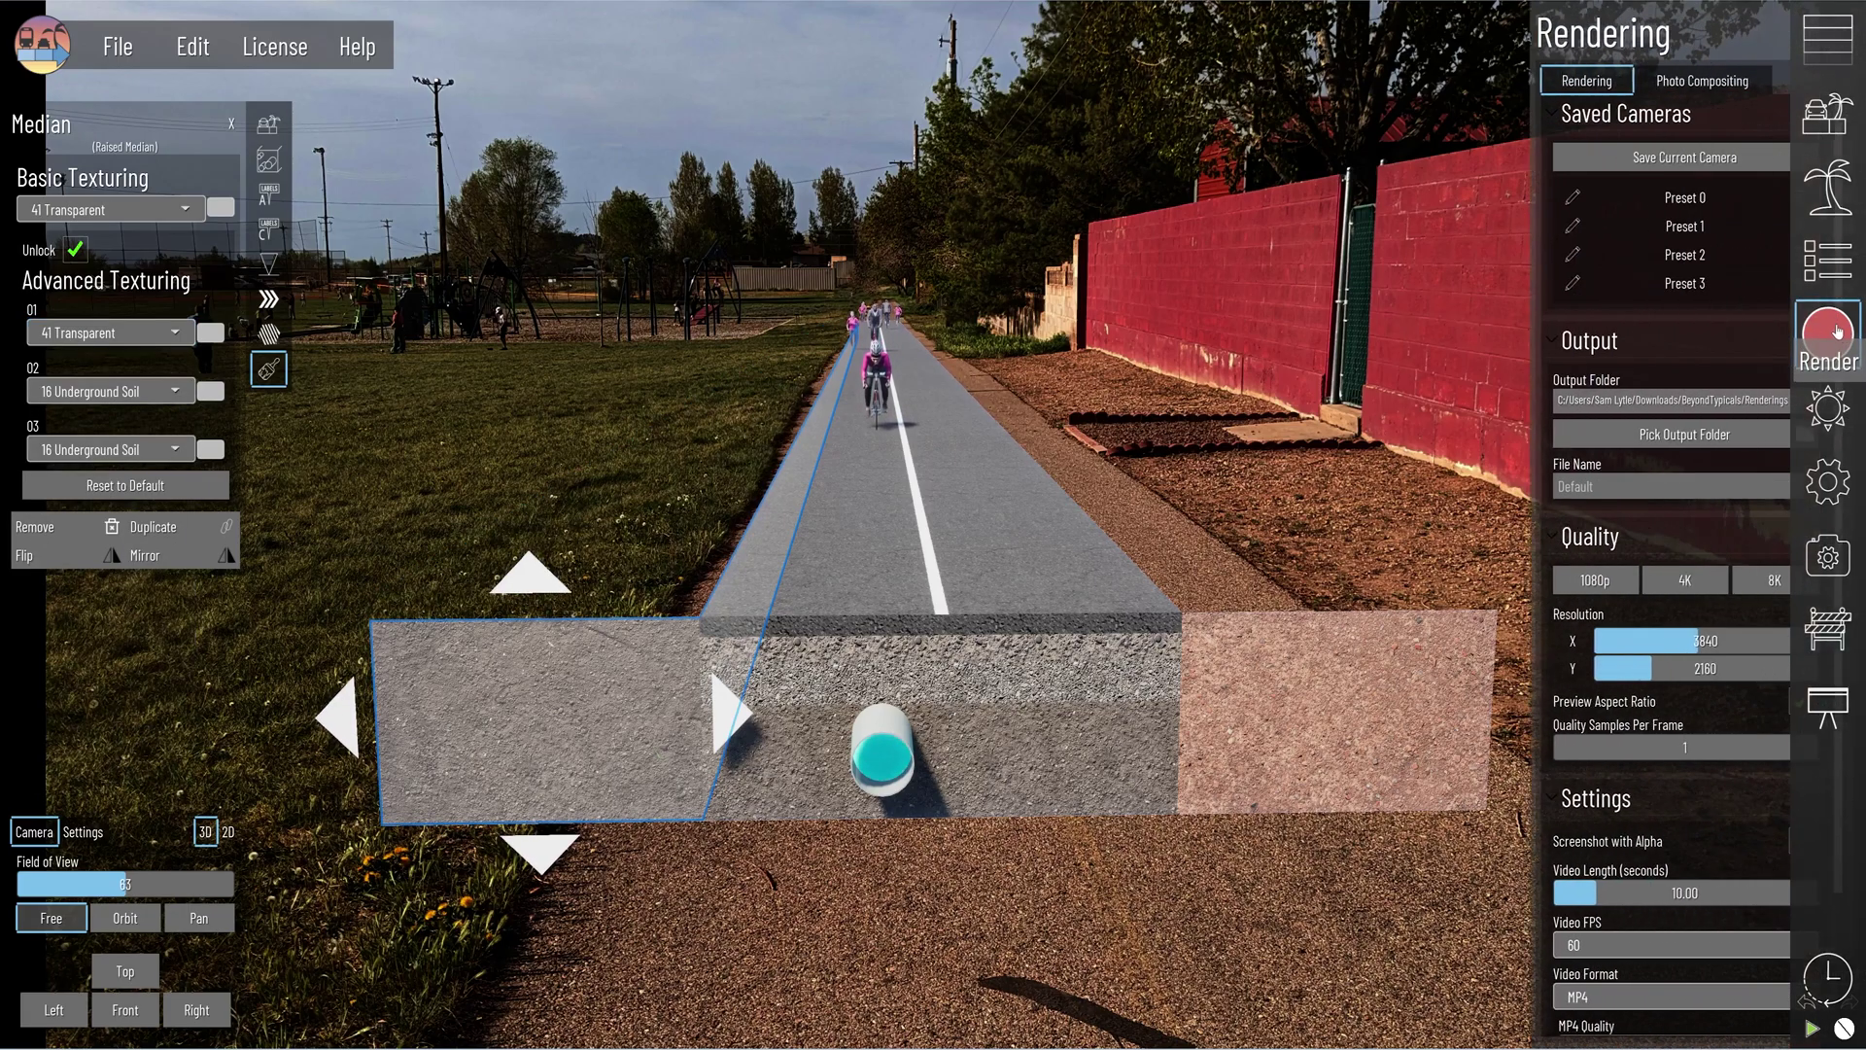
click(1649, 283)
click(1271, 331)
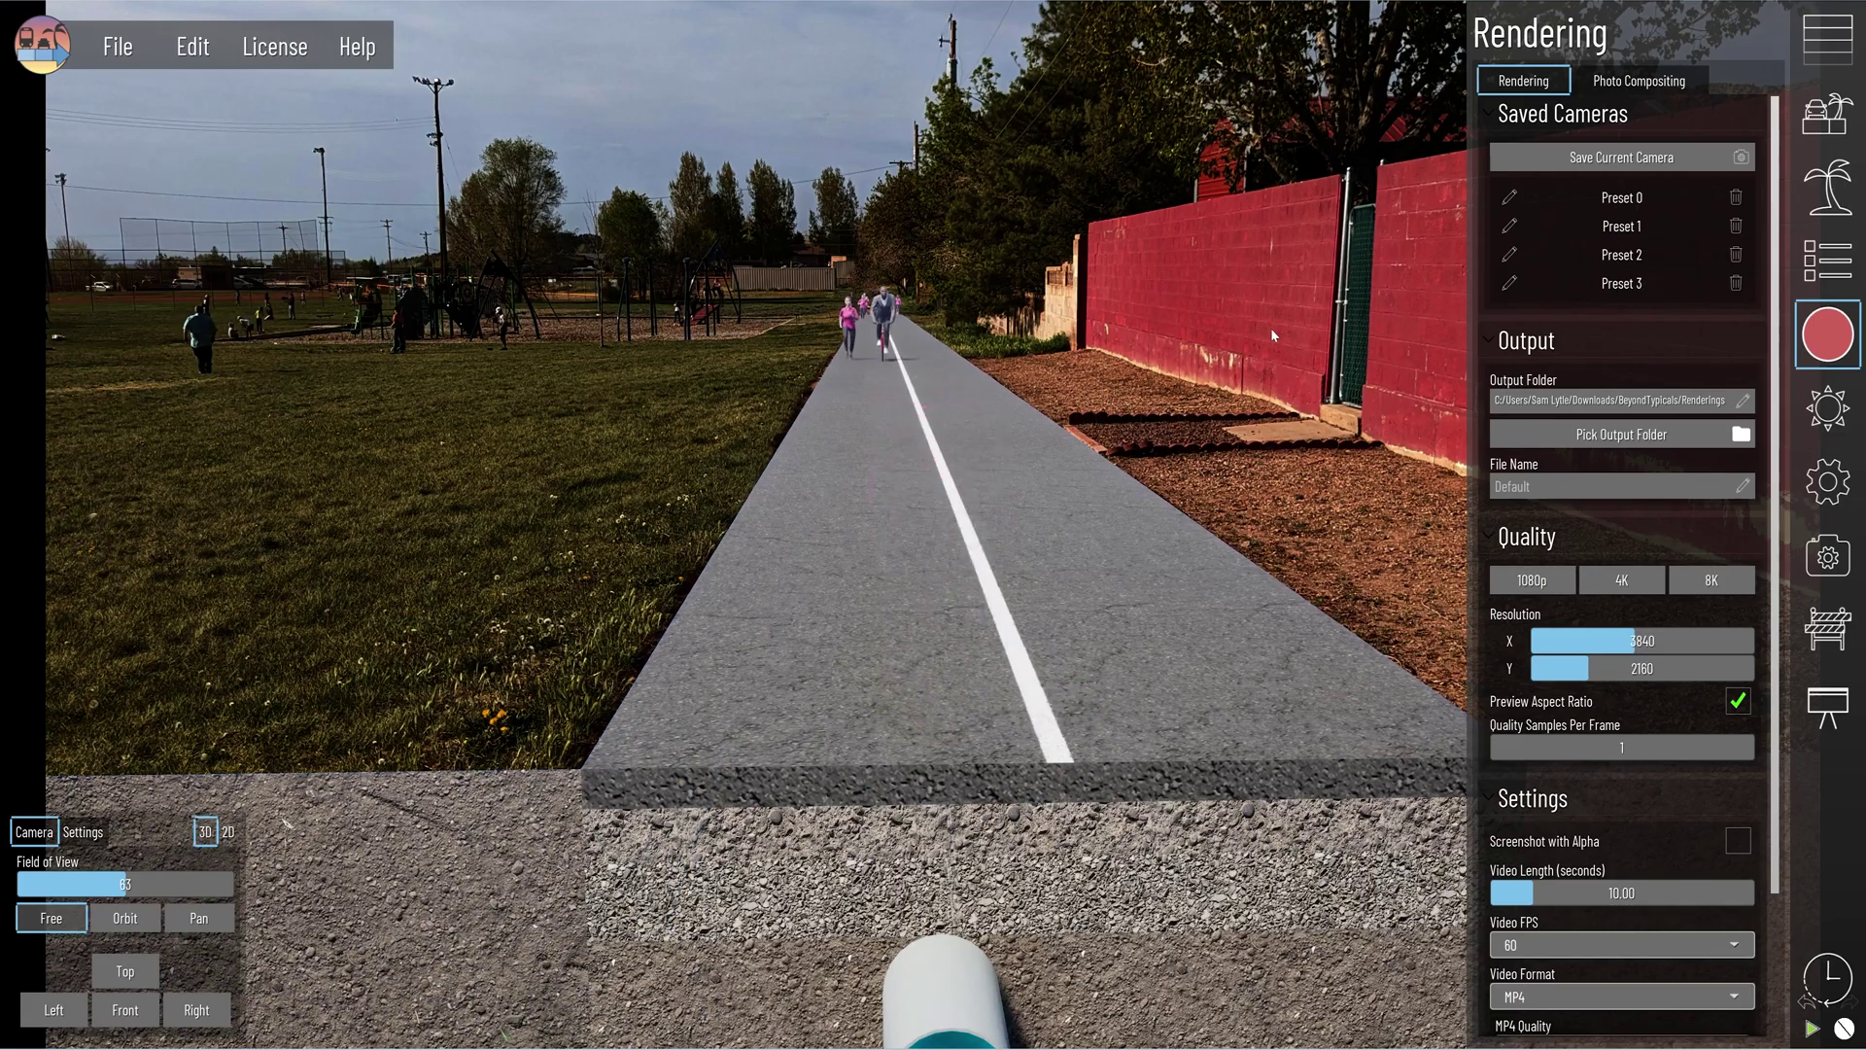
click(1808, 338)
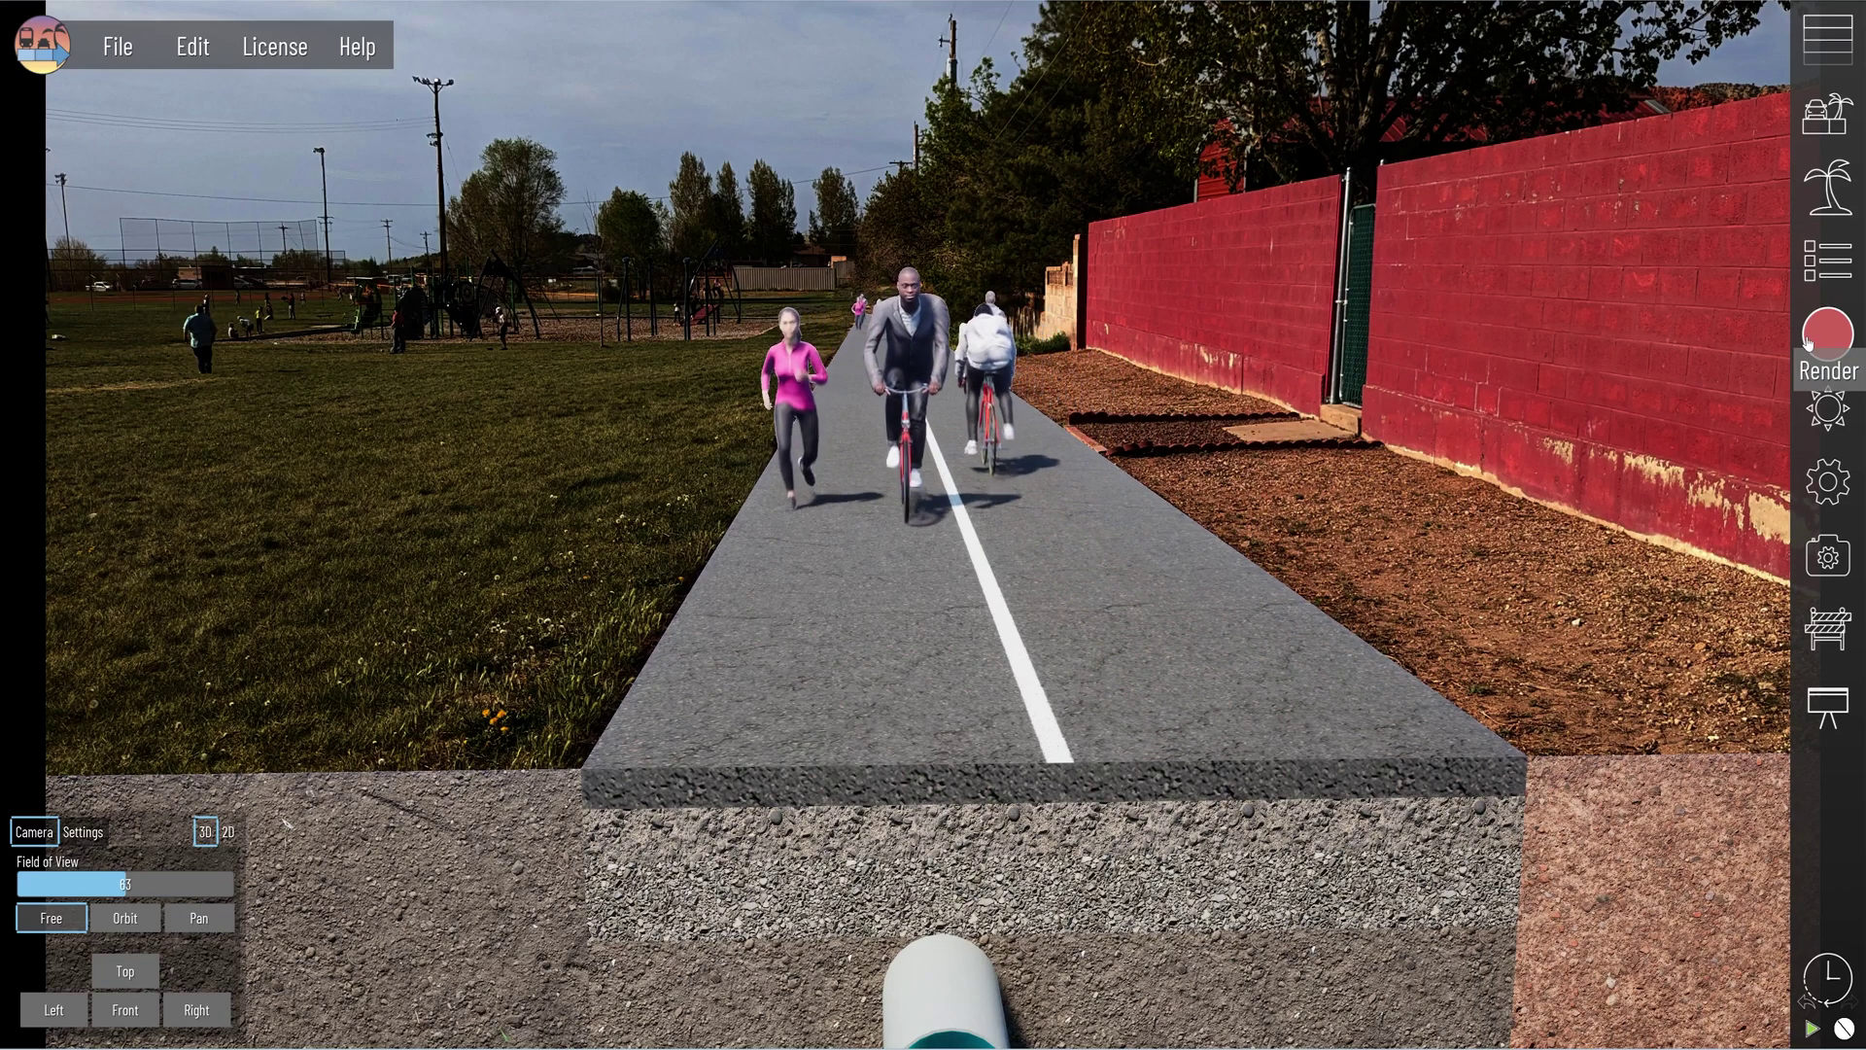
Examine the texturing of the path's bike lane sections and the primary and secondary assets of the wall-side ones
click(812, 530)
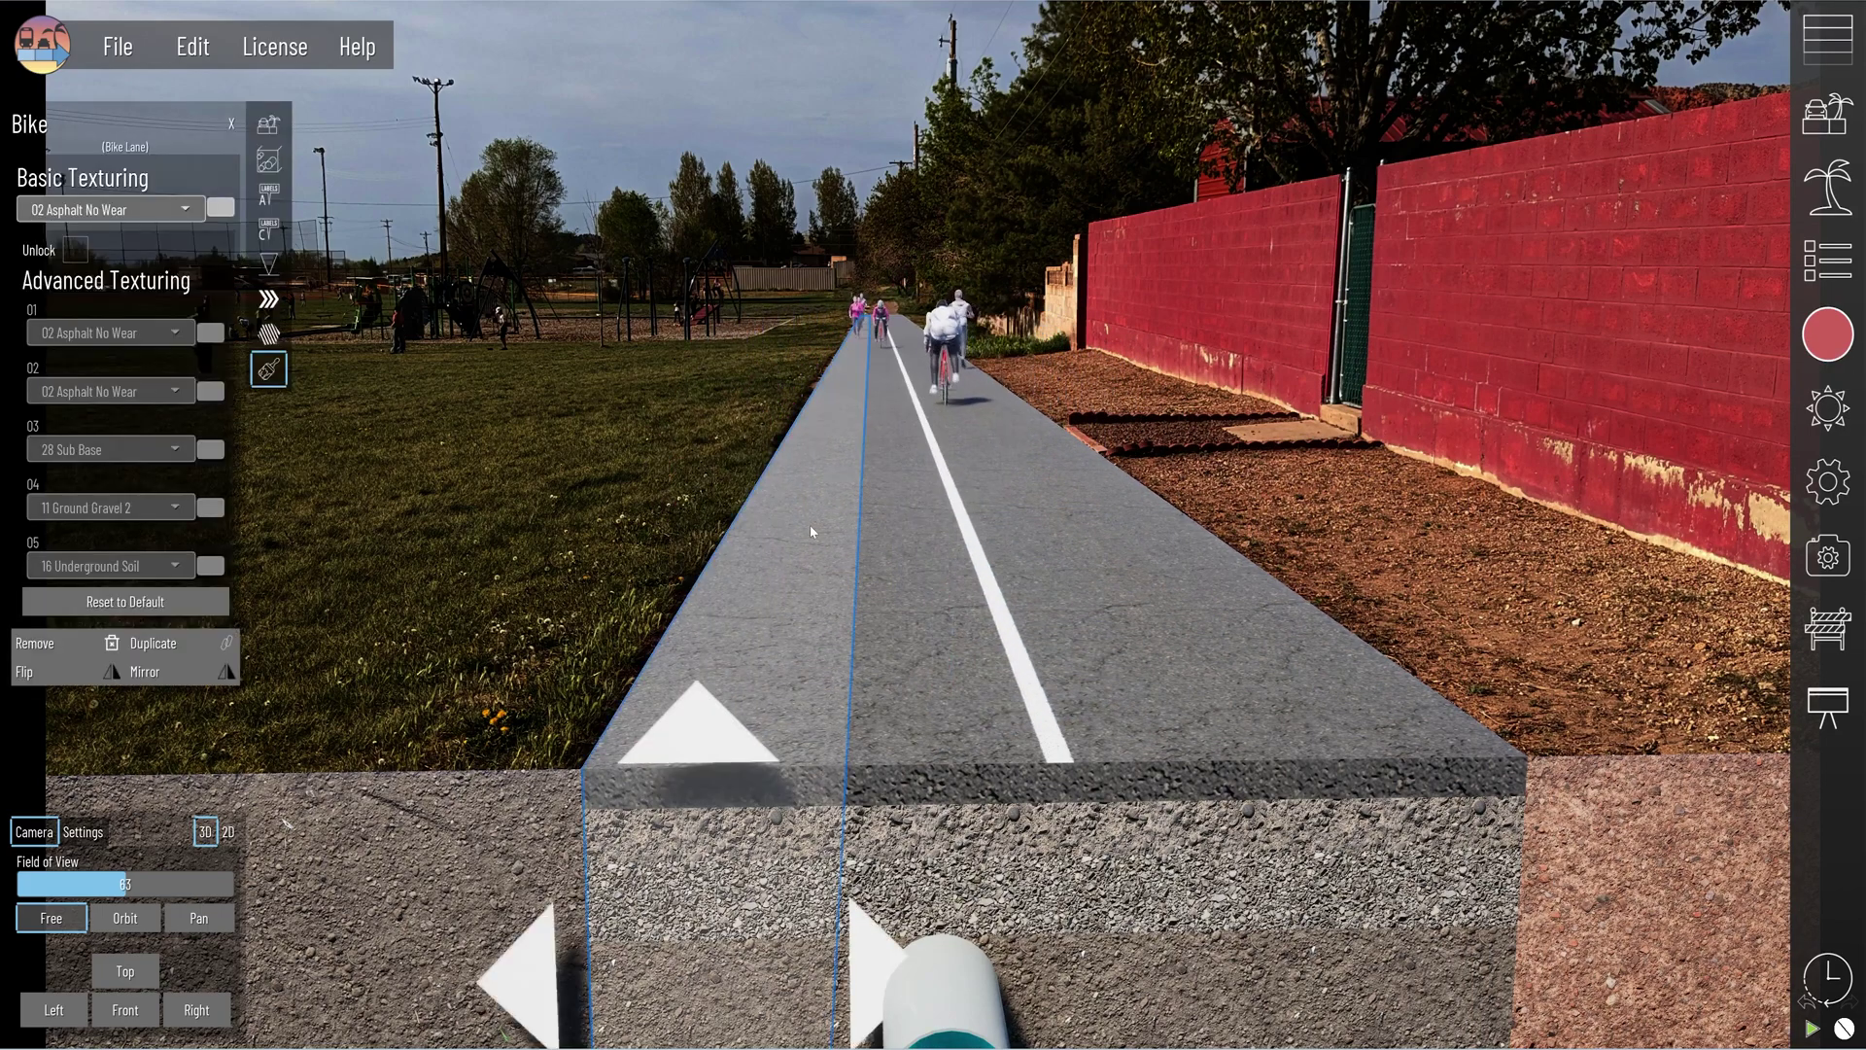
click(920, 538)
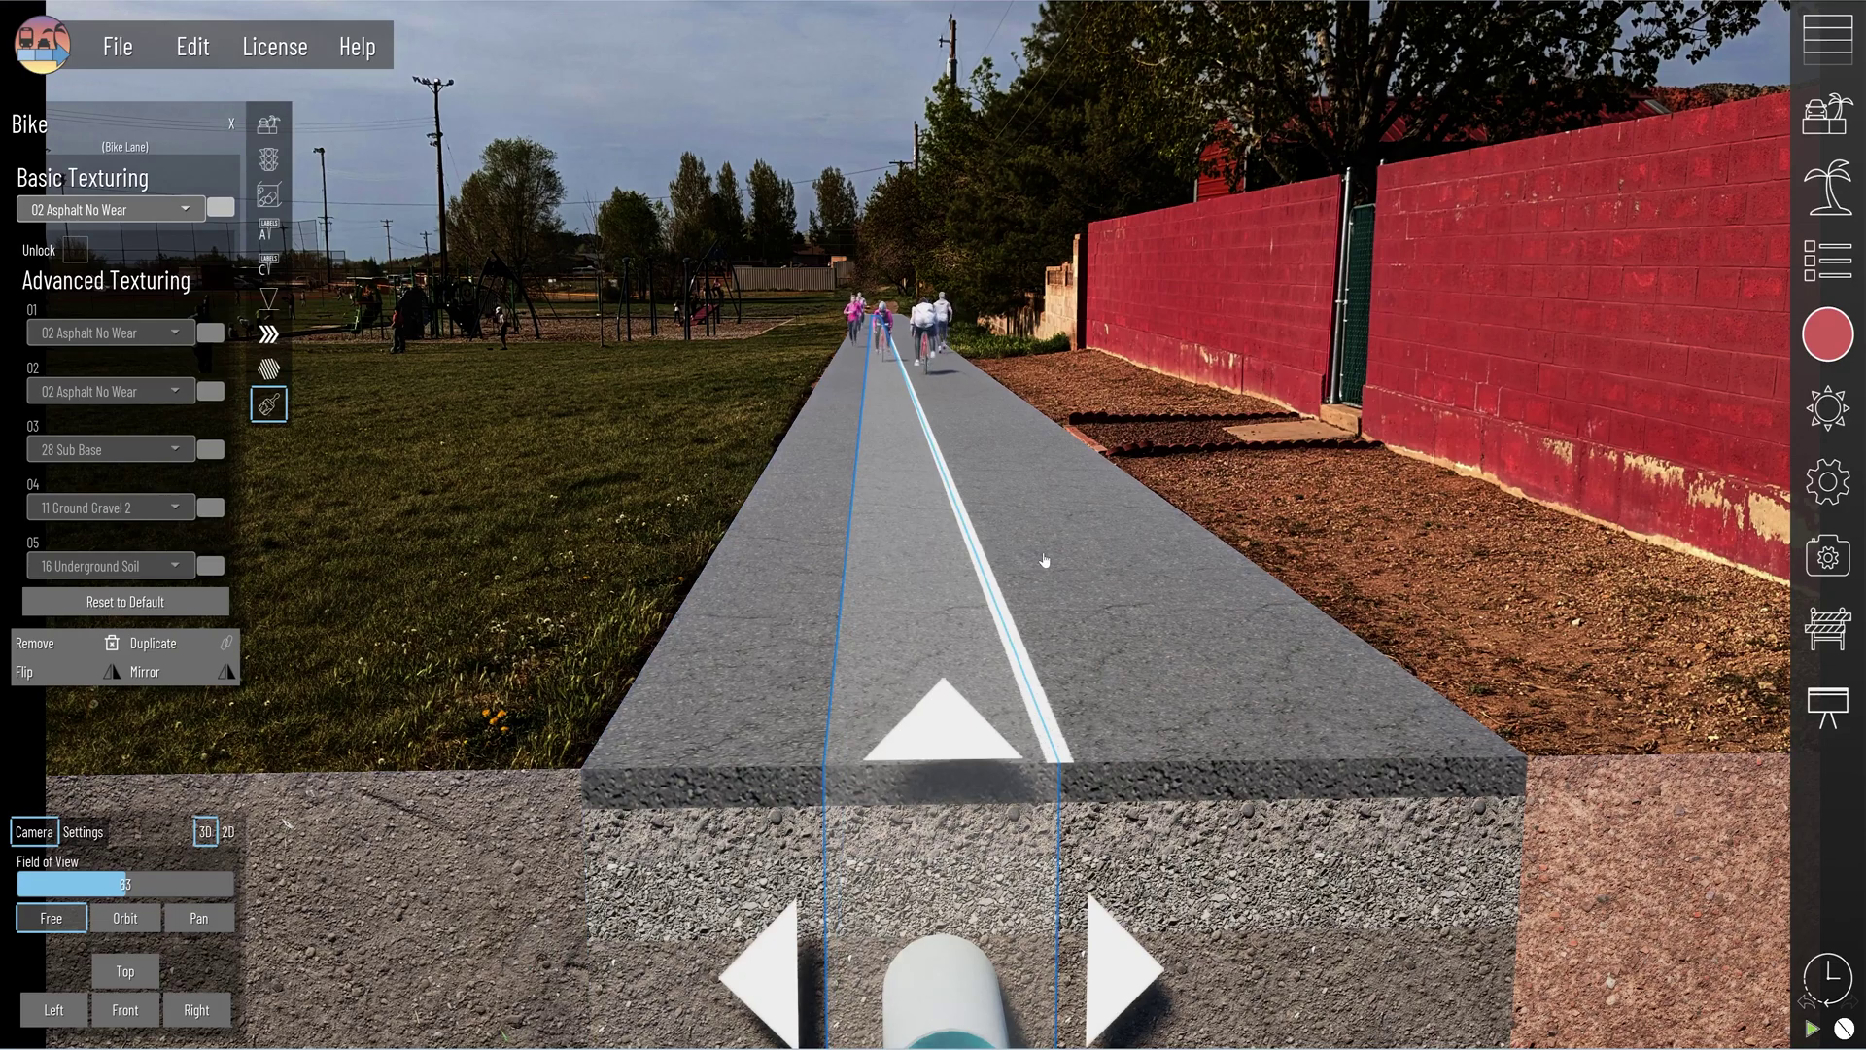
click(1184, 561)
click(1184, 561)
click(1074, 580)
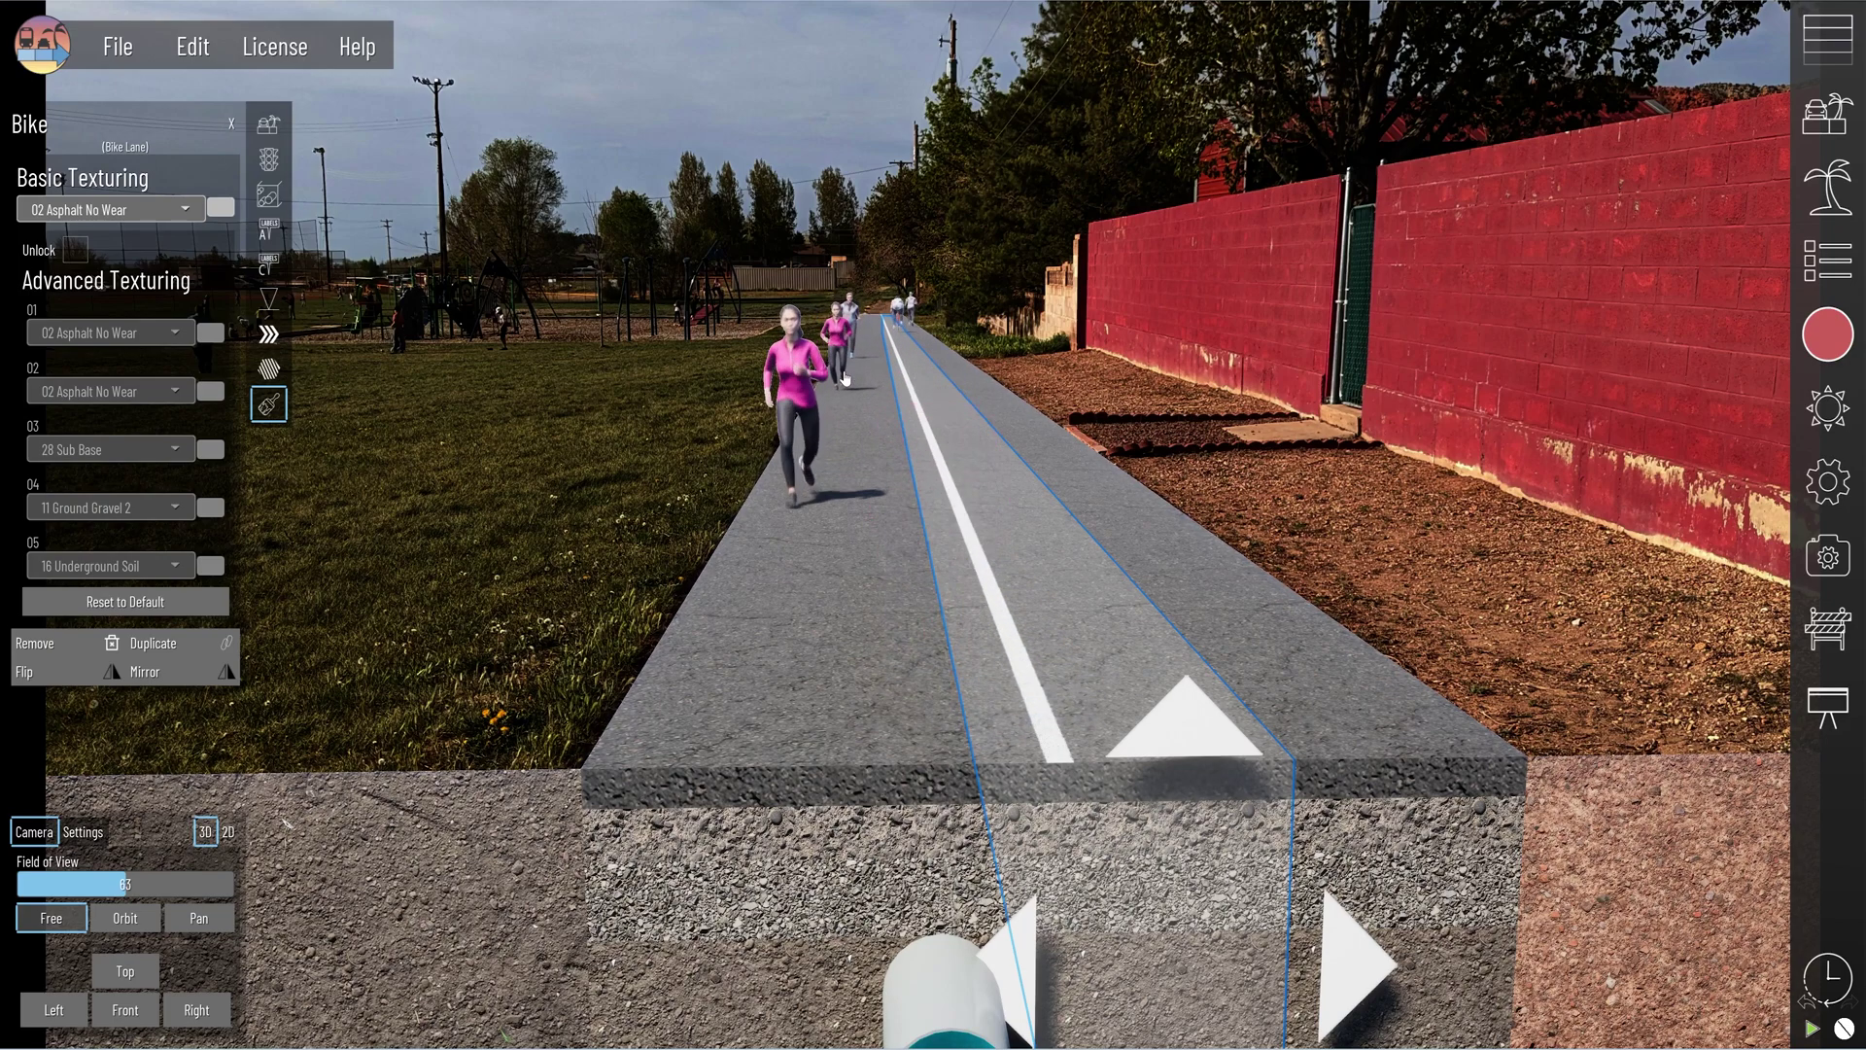
click(268, 124)
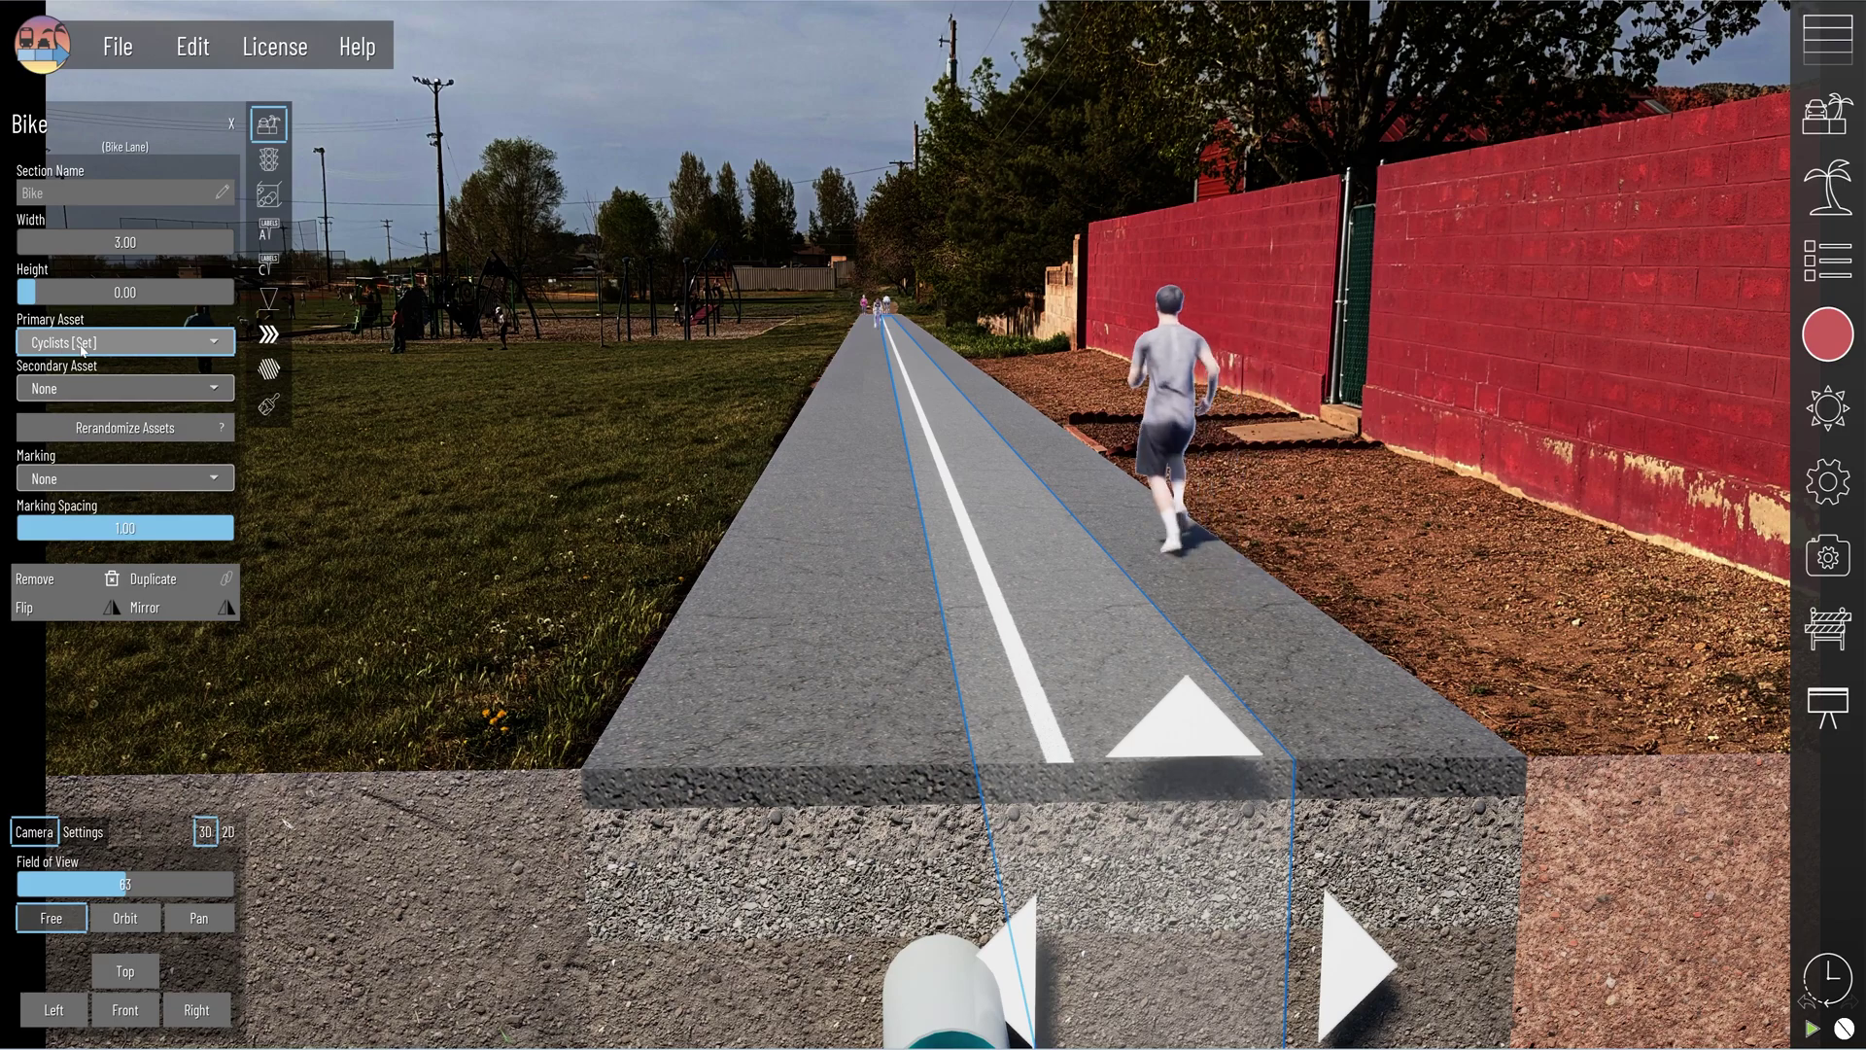
click(1183, 614)
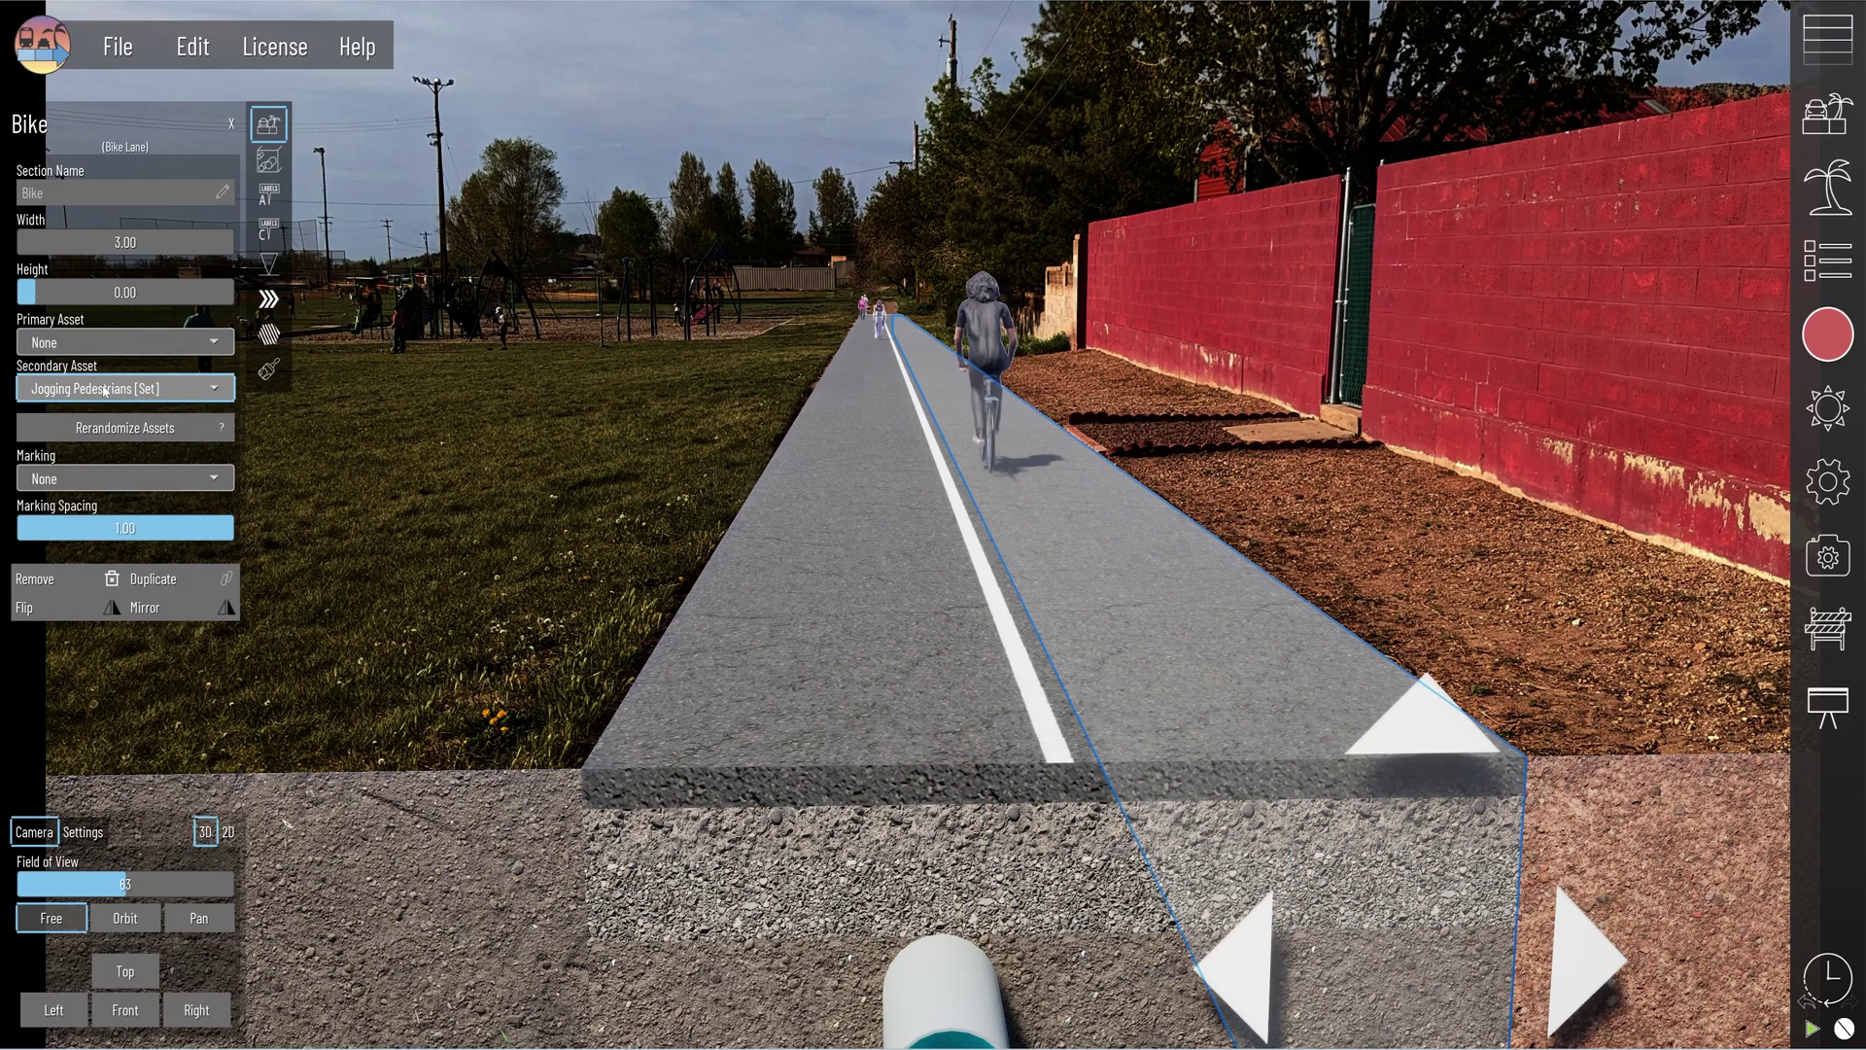
Raise the traffic volume of the forward cyclist lane to 36 and return it to 2
click(1072, 573)
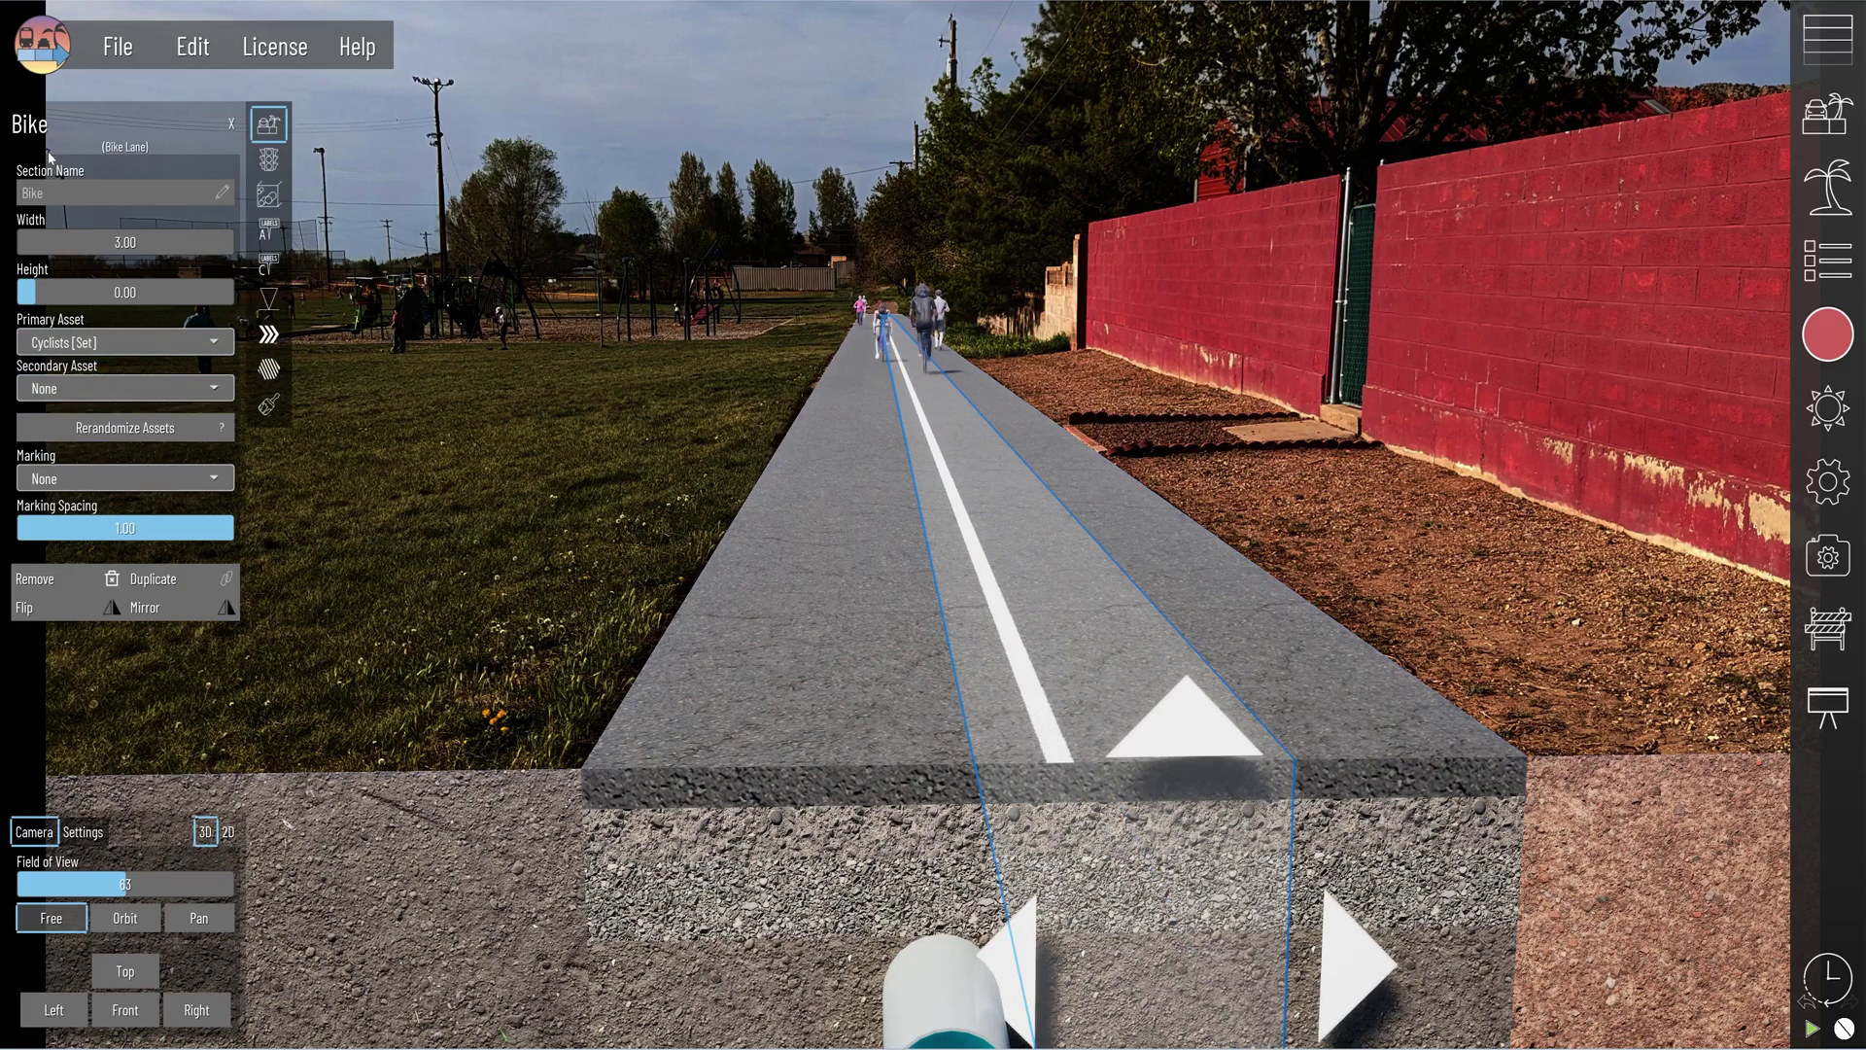
click(268, 162)
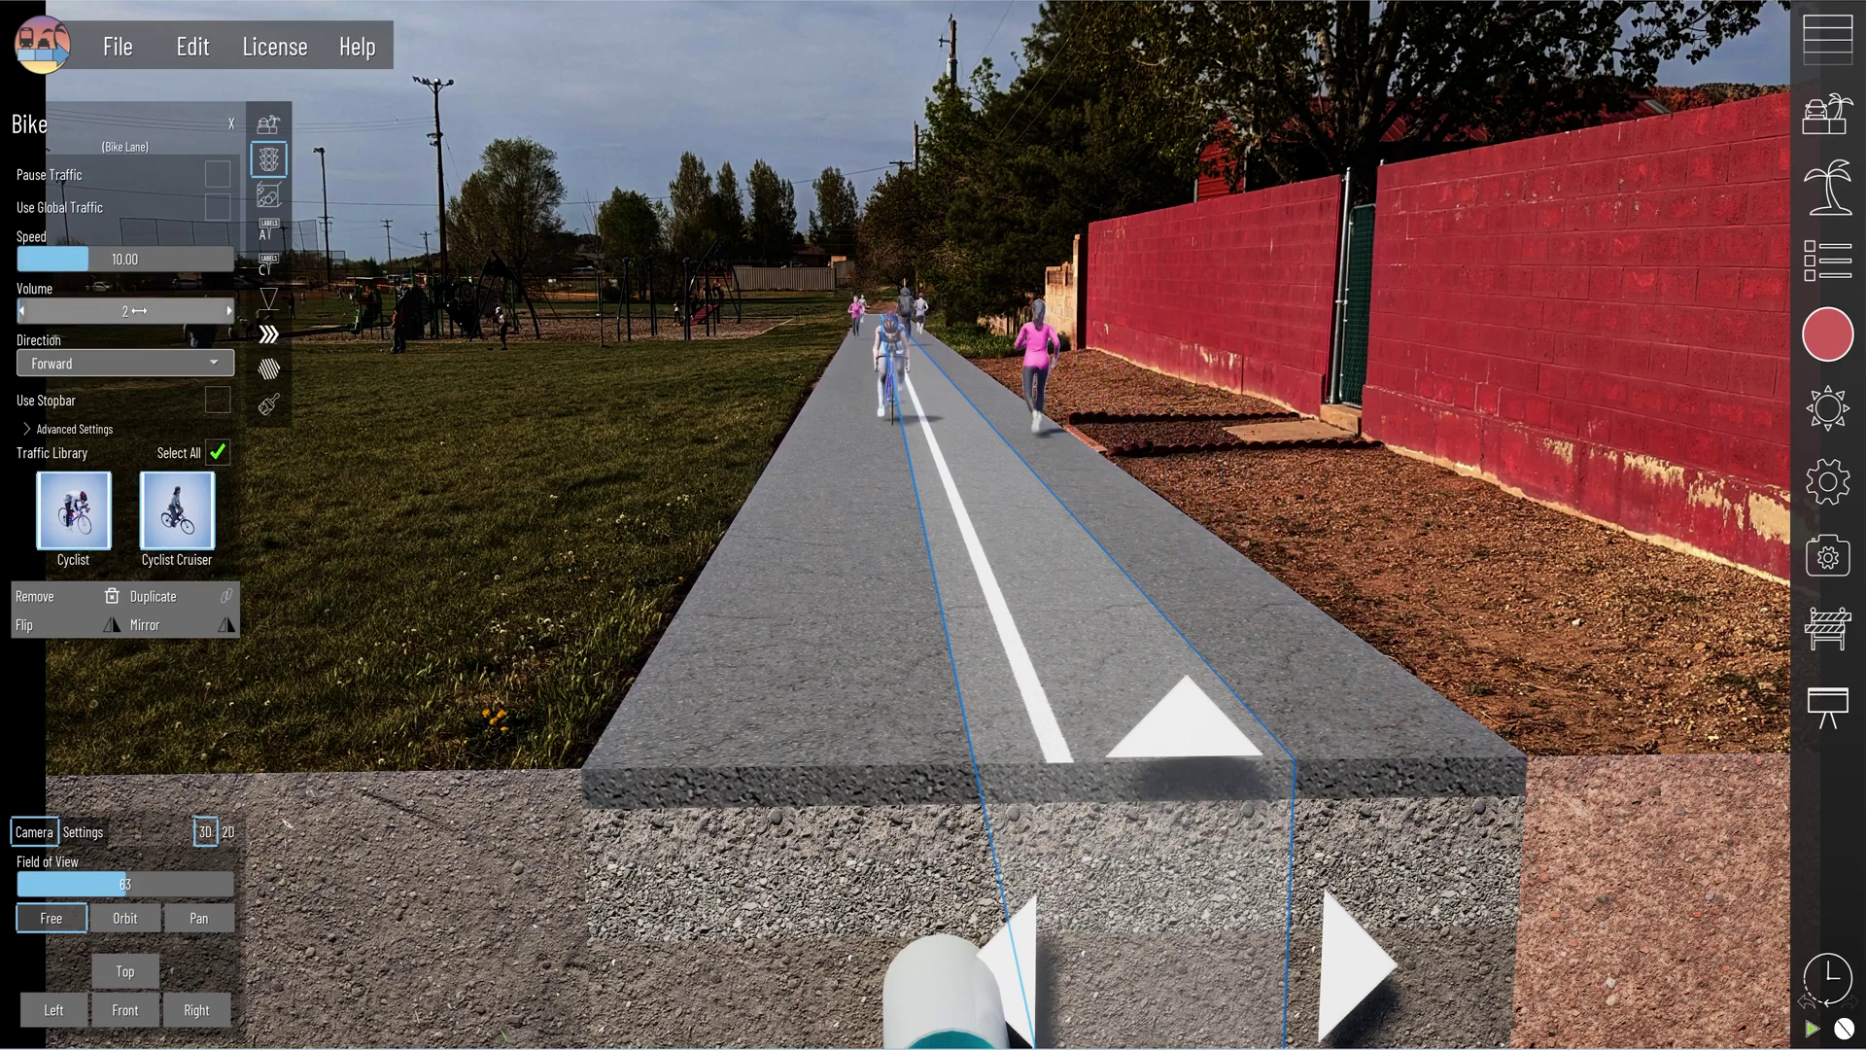
drag(137, 305, 94, 307)
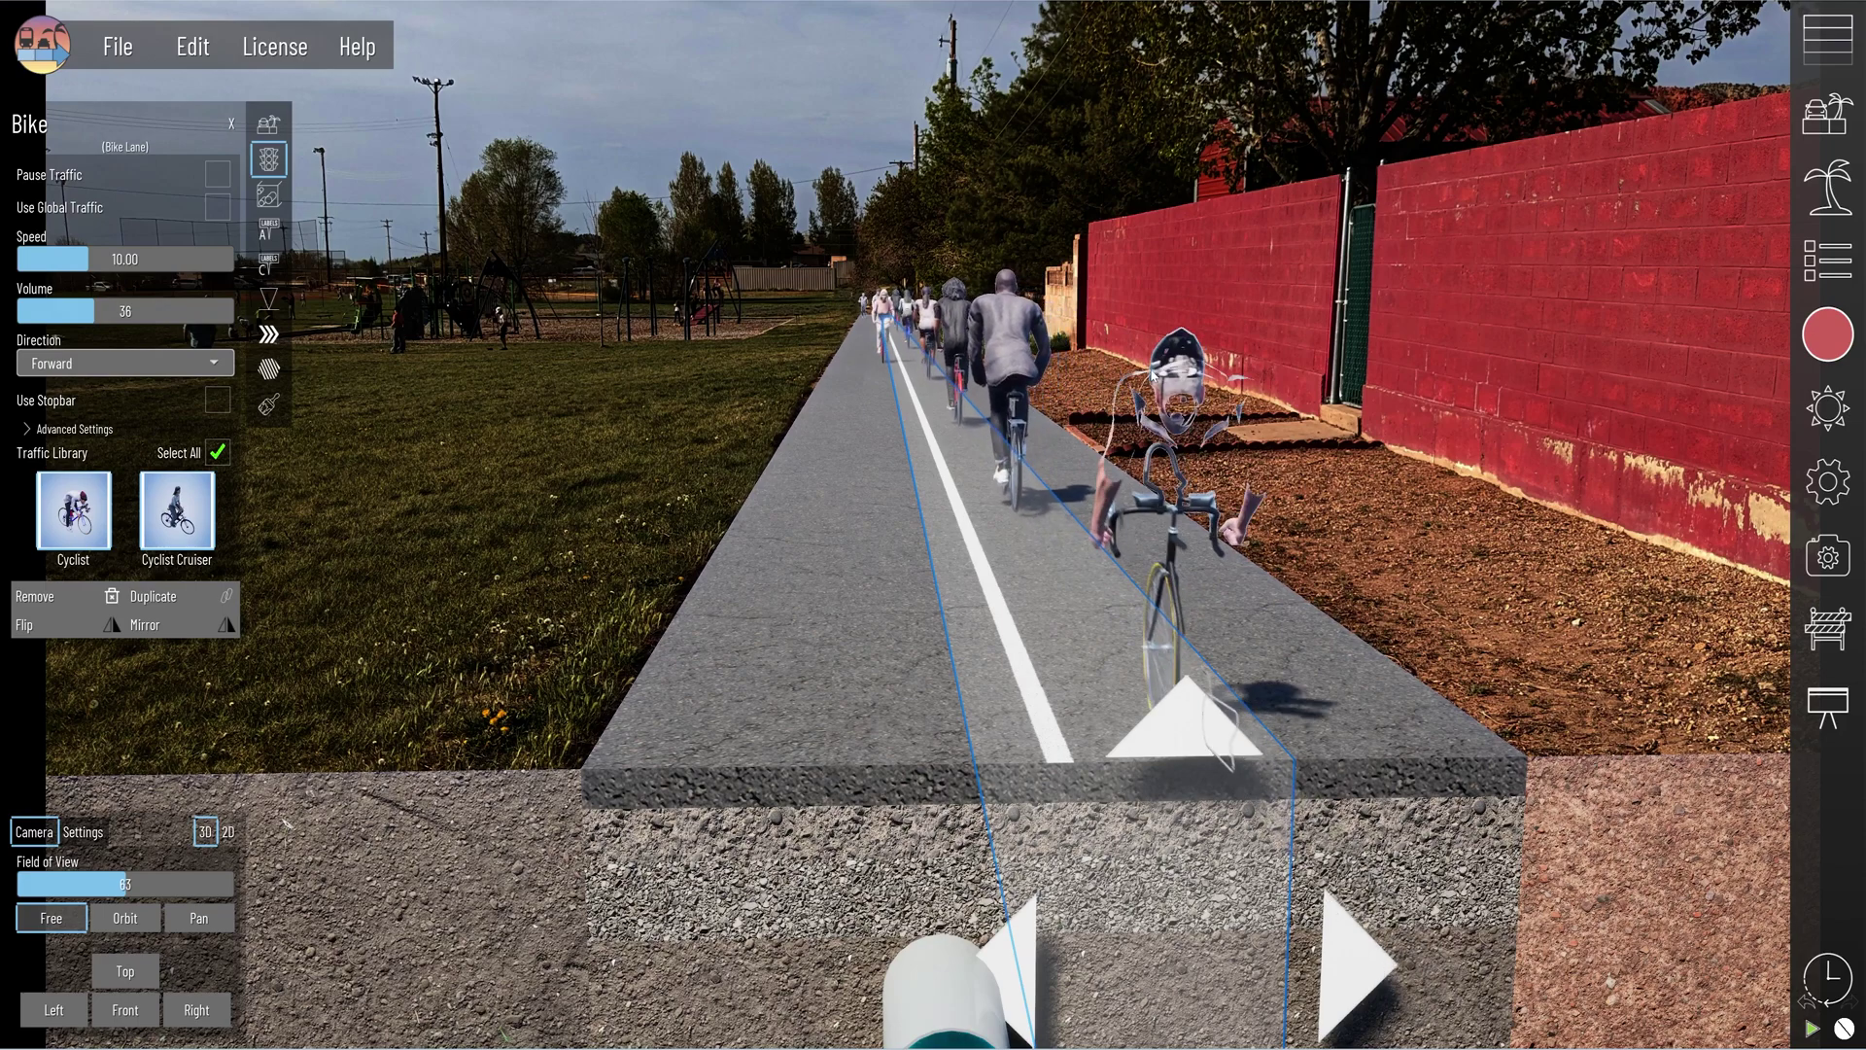
click(133, 304)
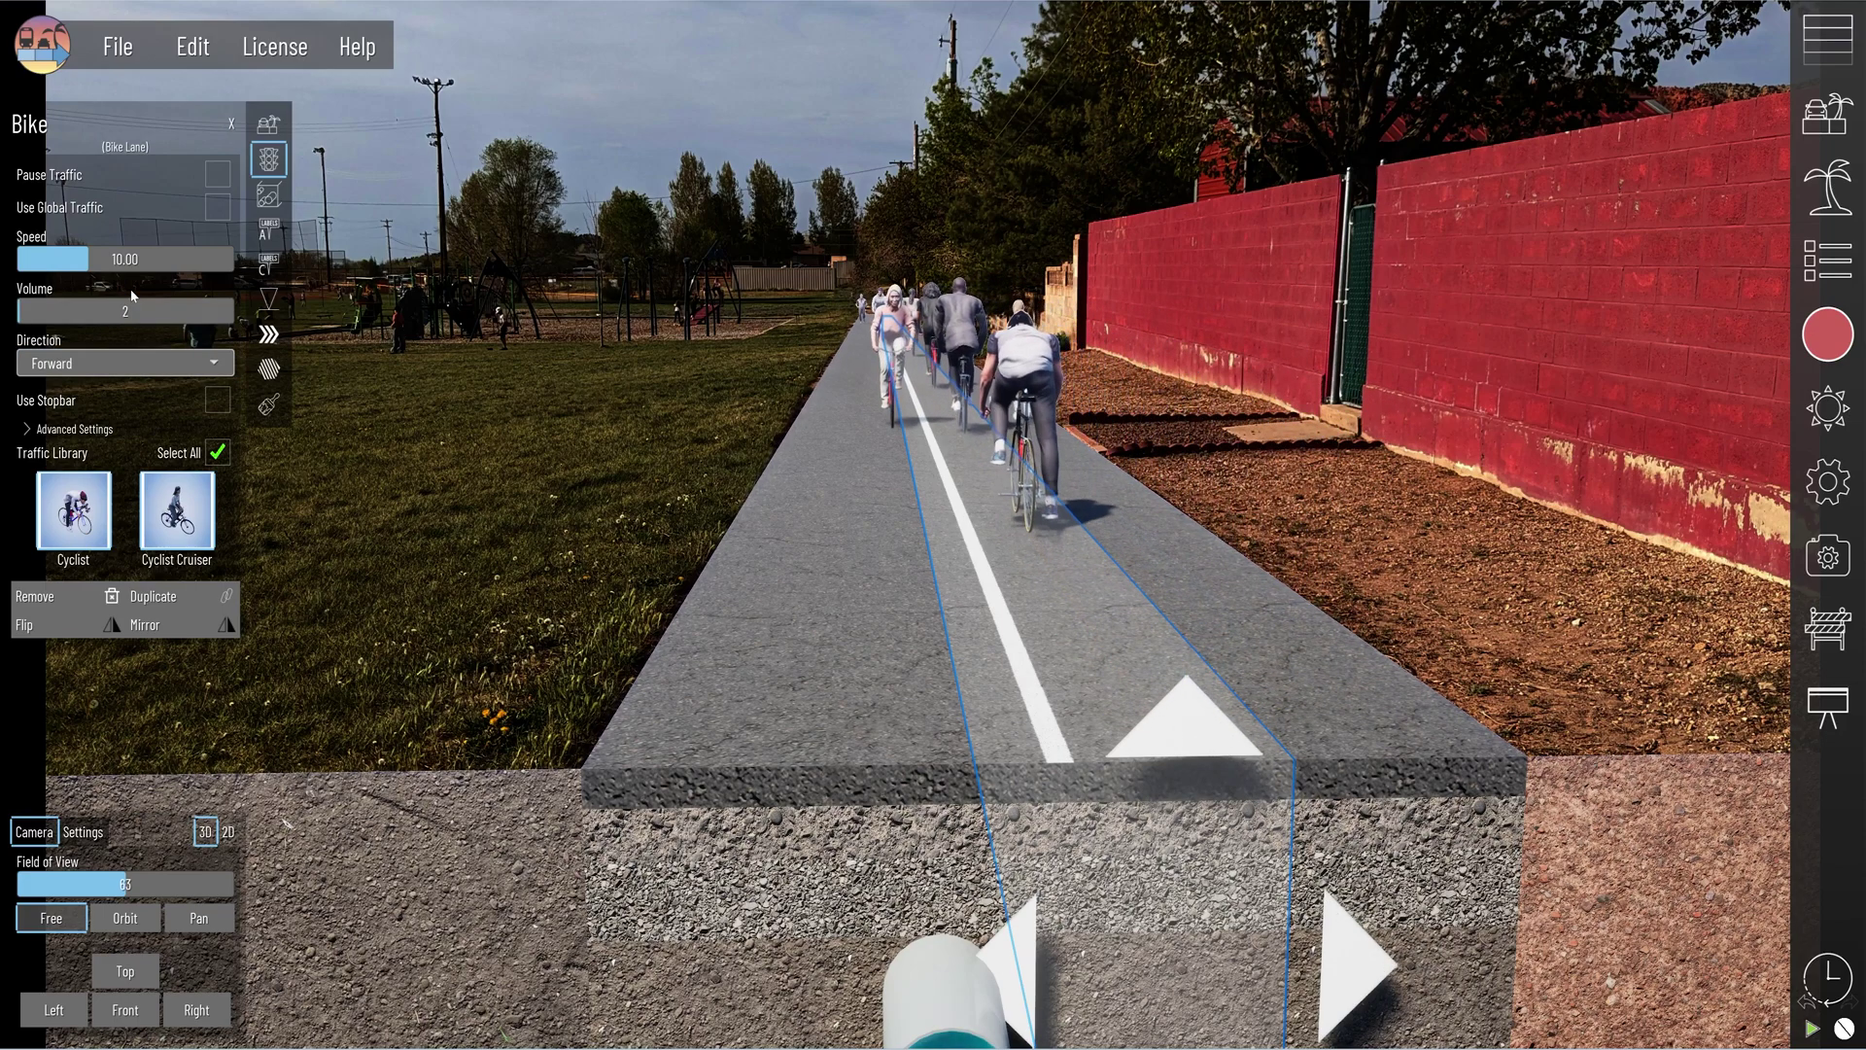
Review the traffic direction and assets of the oncoming cyclist lane and the grass-side jogging section
click(731, 543)
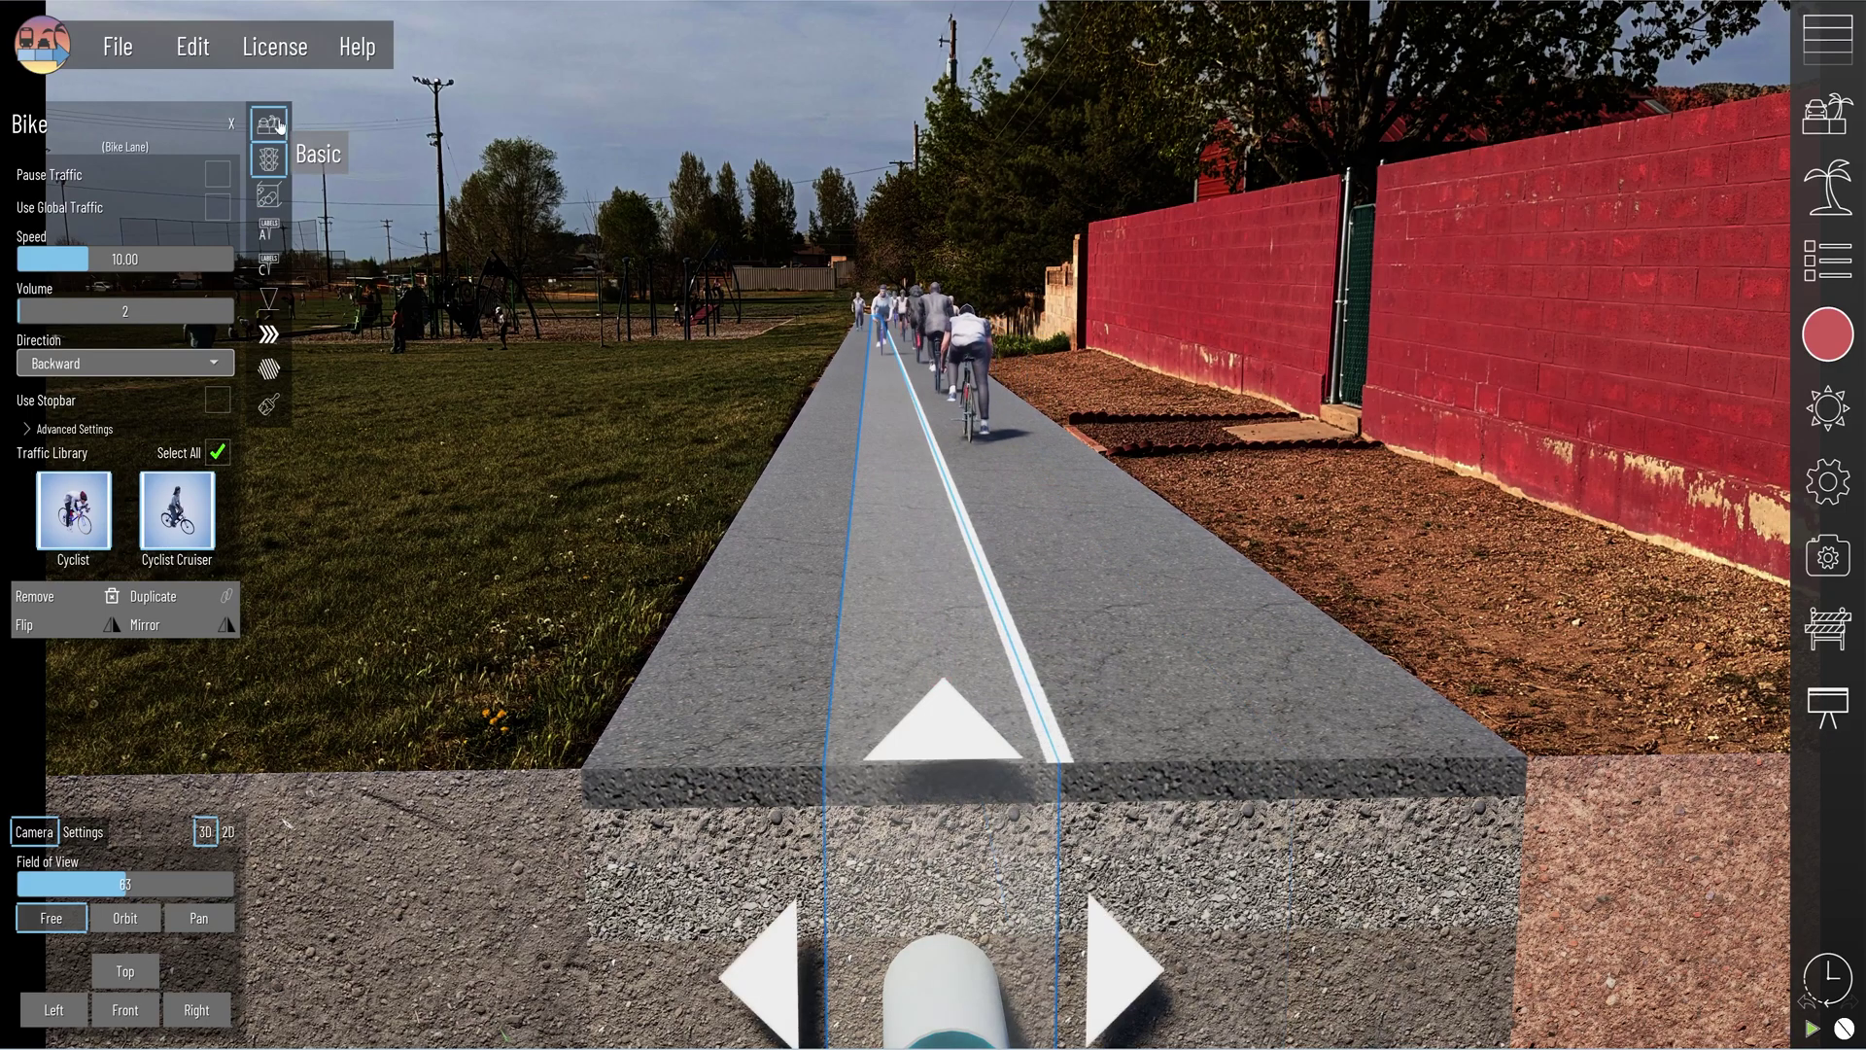
click(277, 124)
click(803, 501)
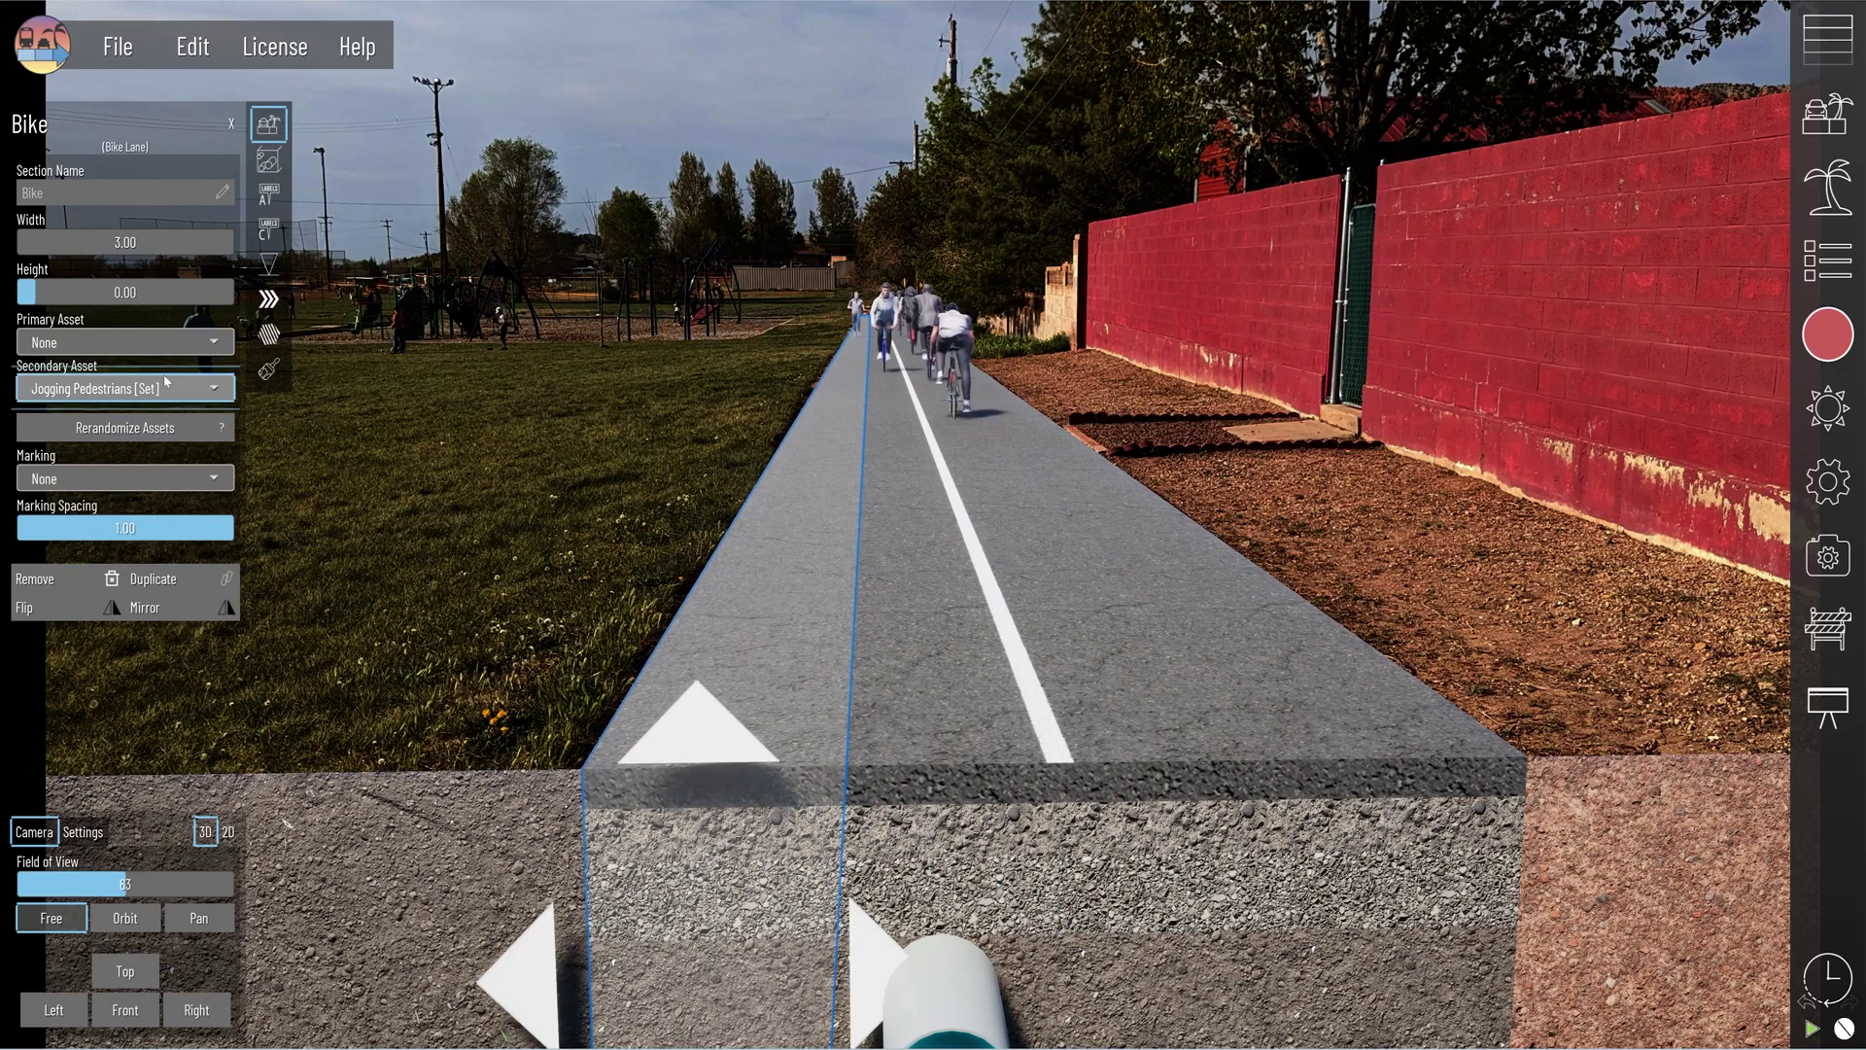
click(913, 605)
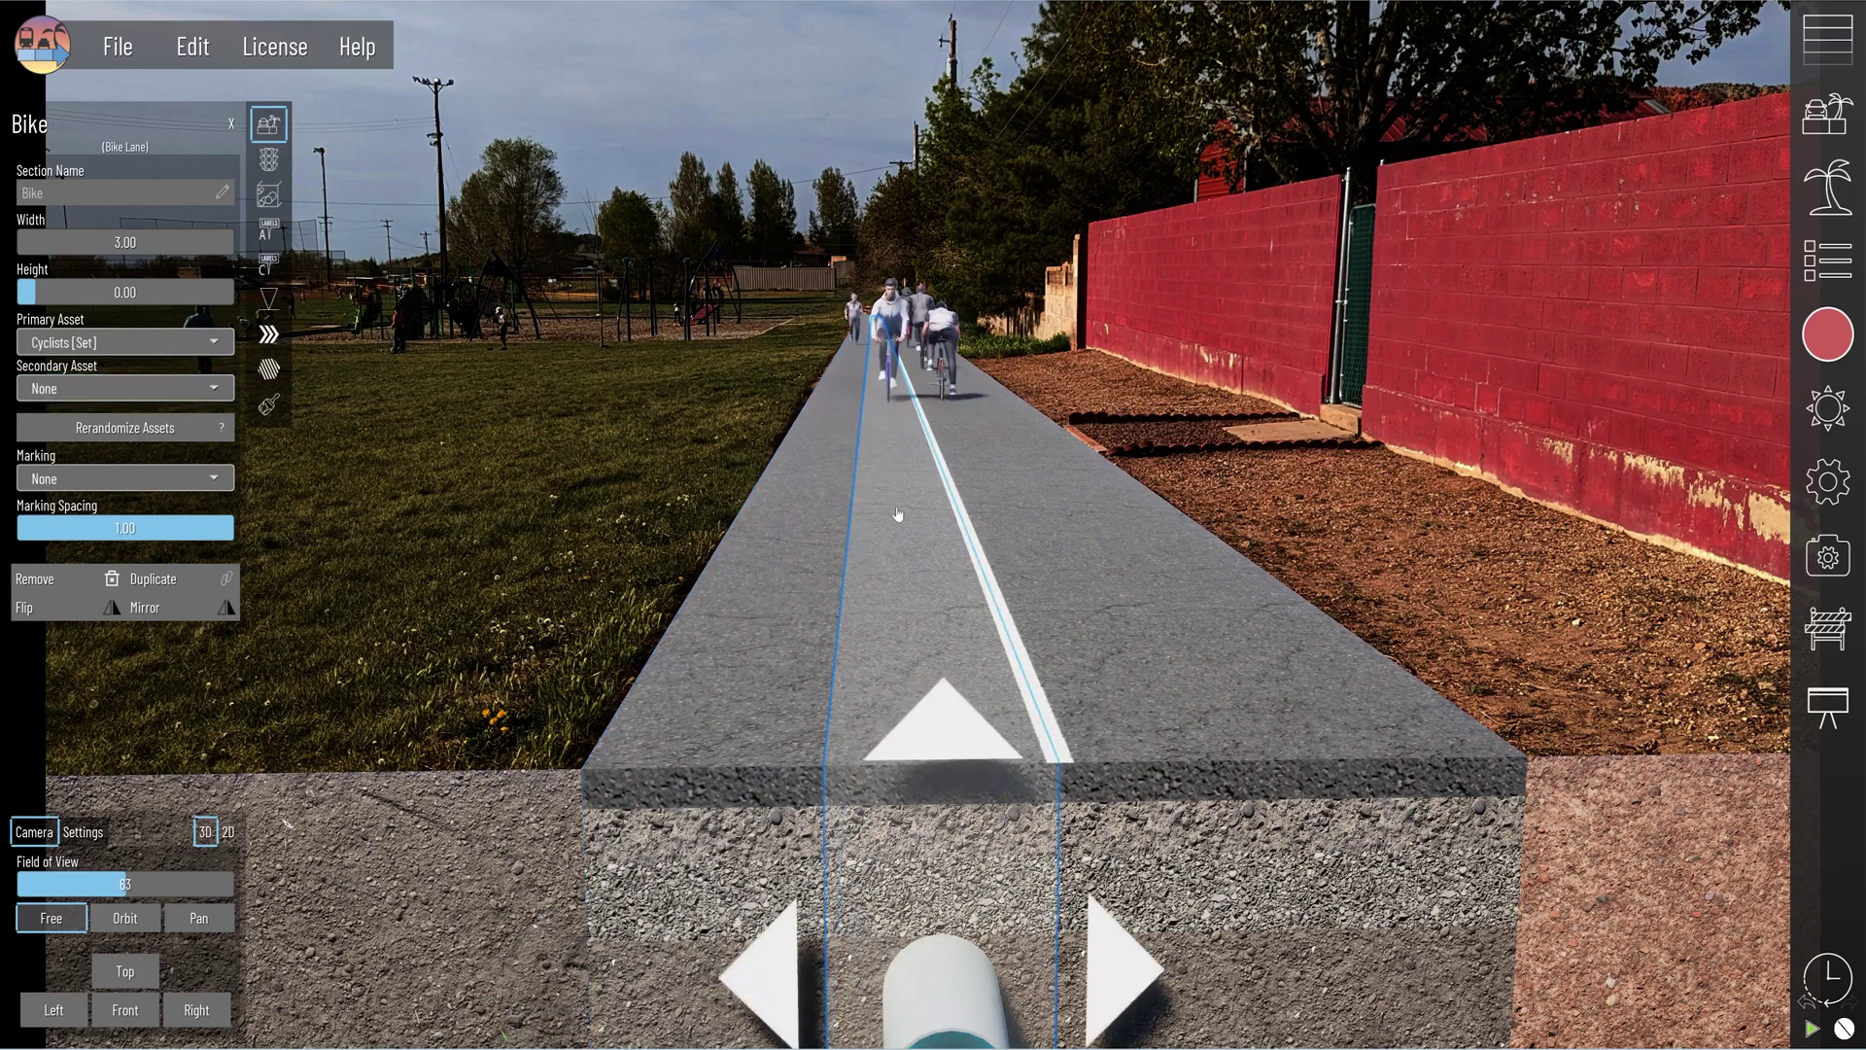
click(899, 514)
click(900, 515)
click(910, 675)
click(910, 675)
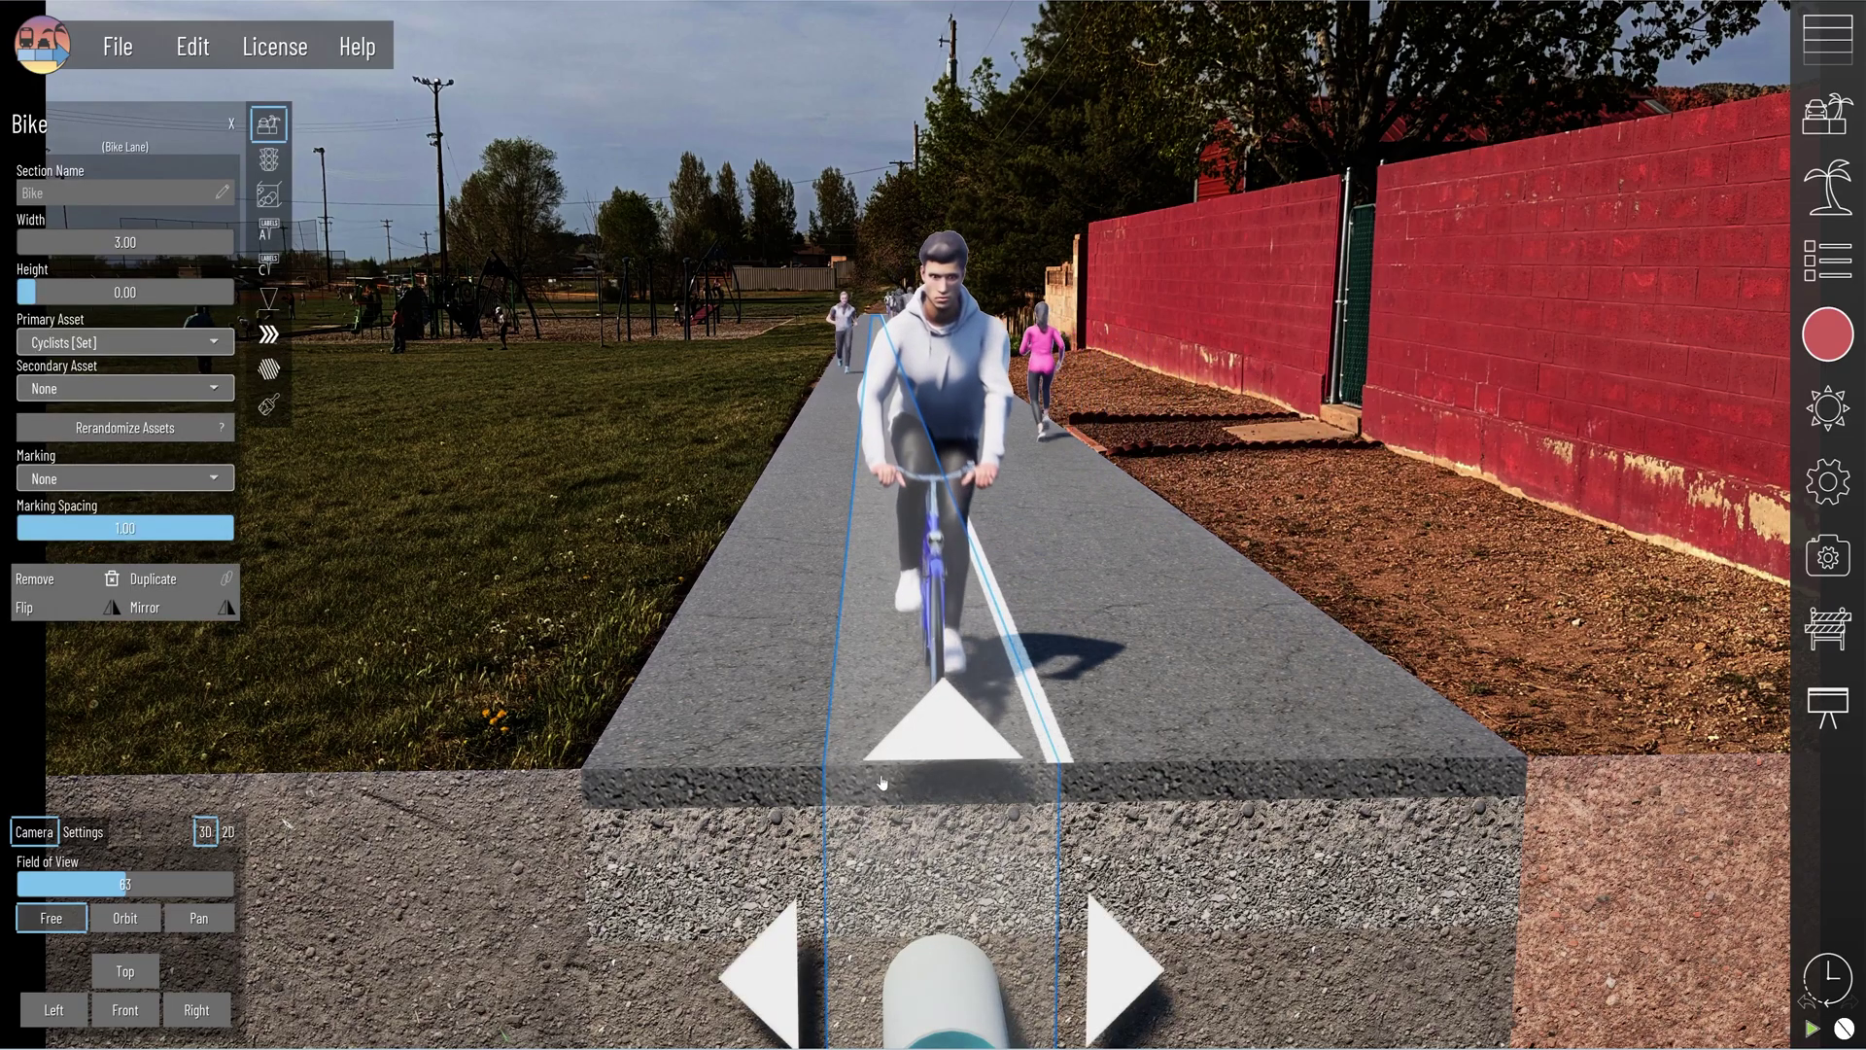
click(883, 769)
click(958, 852)
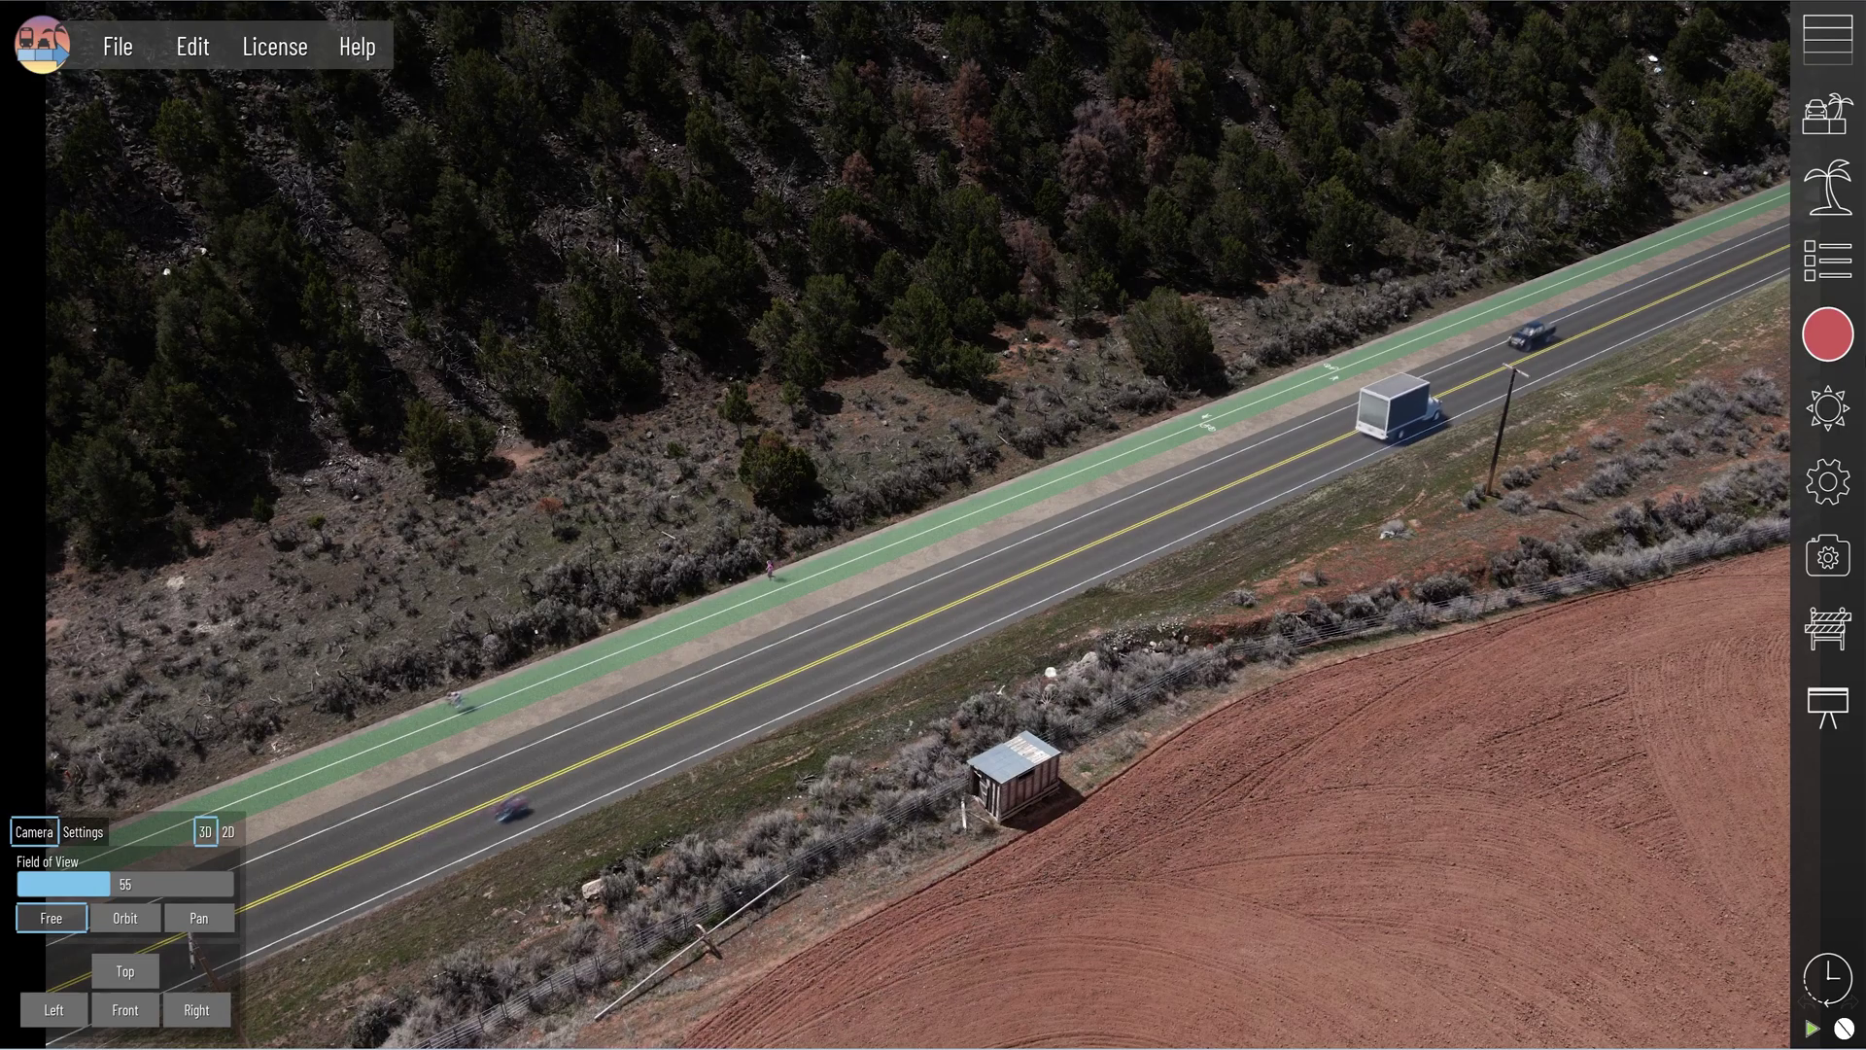
Examine the photo compositing settings of the foreground.png and background.png layers in the highway scene
click(1826, 332)
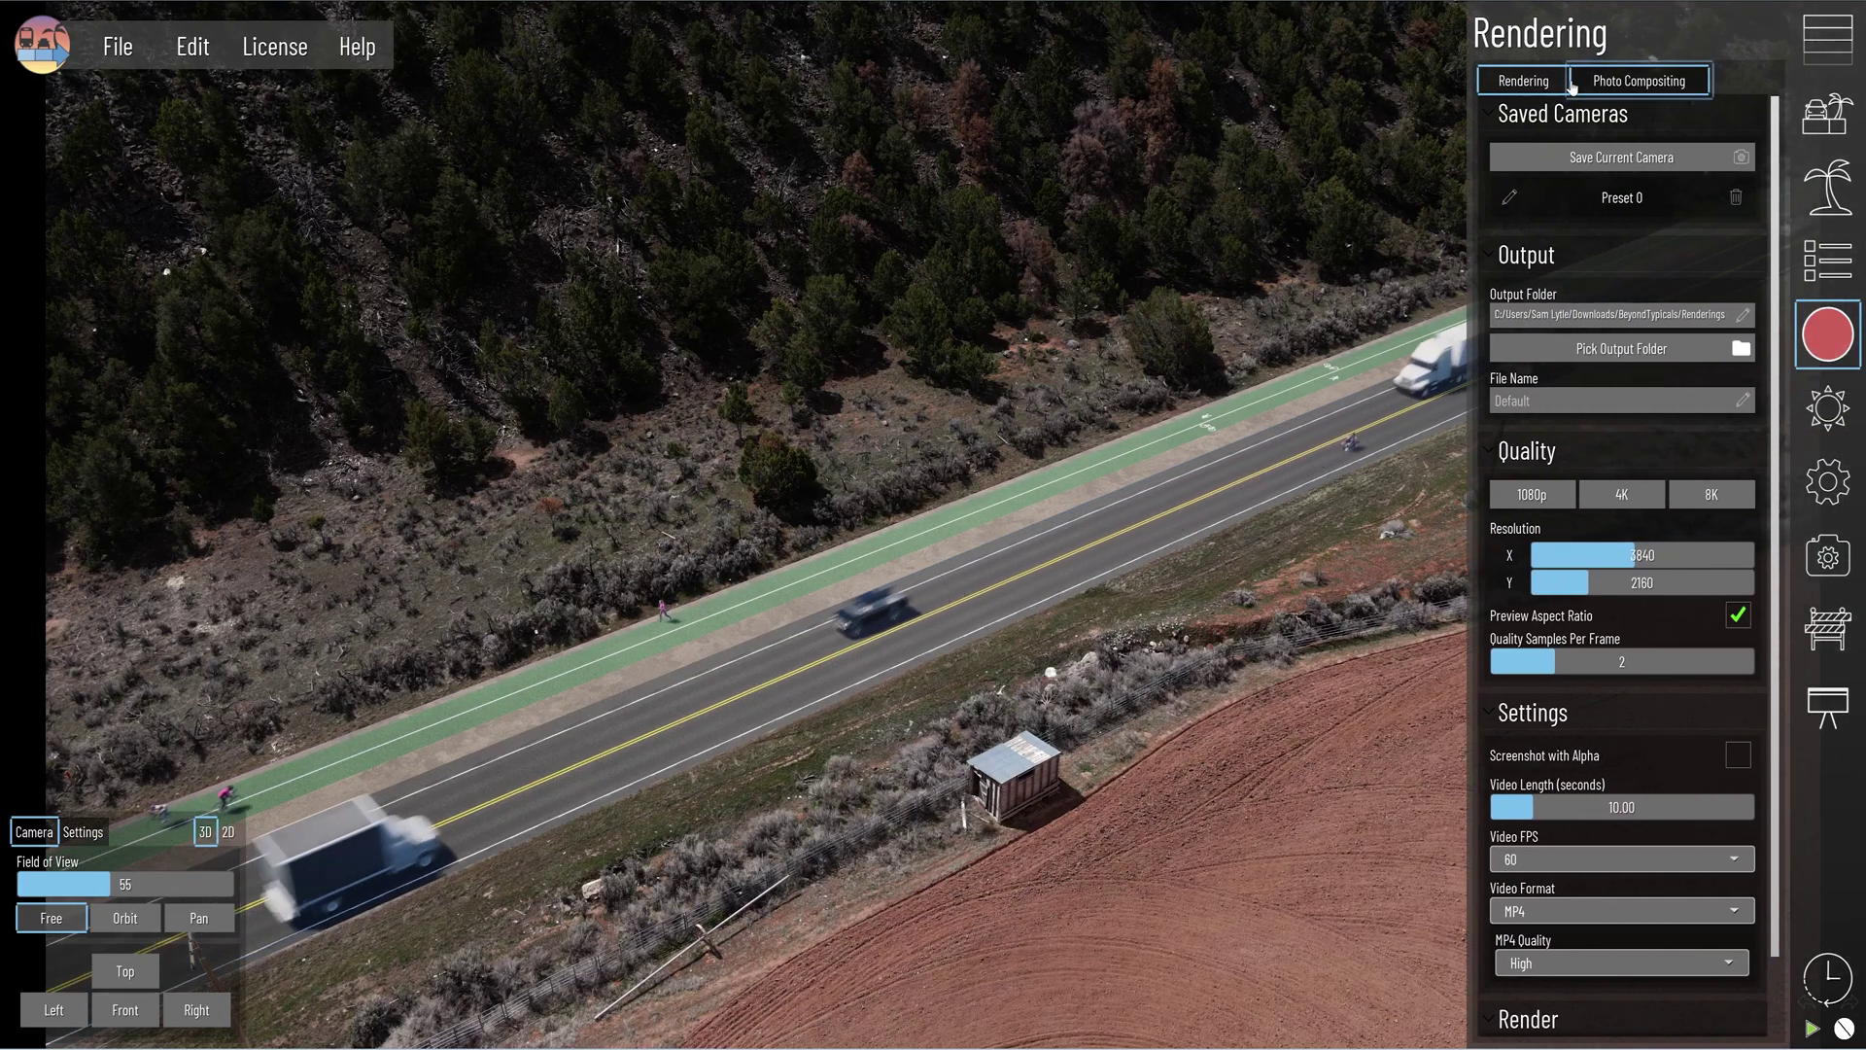
click(1638, 81)
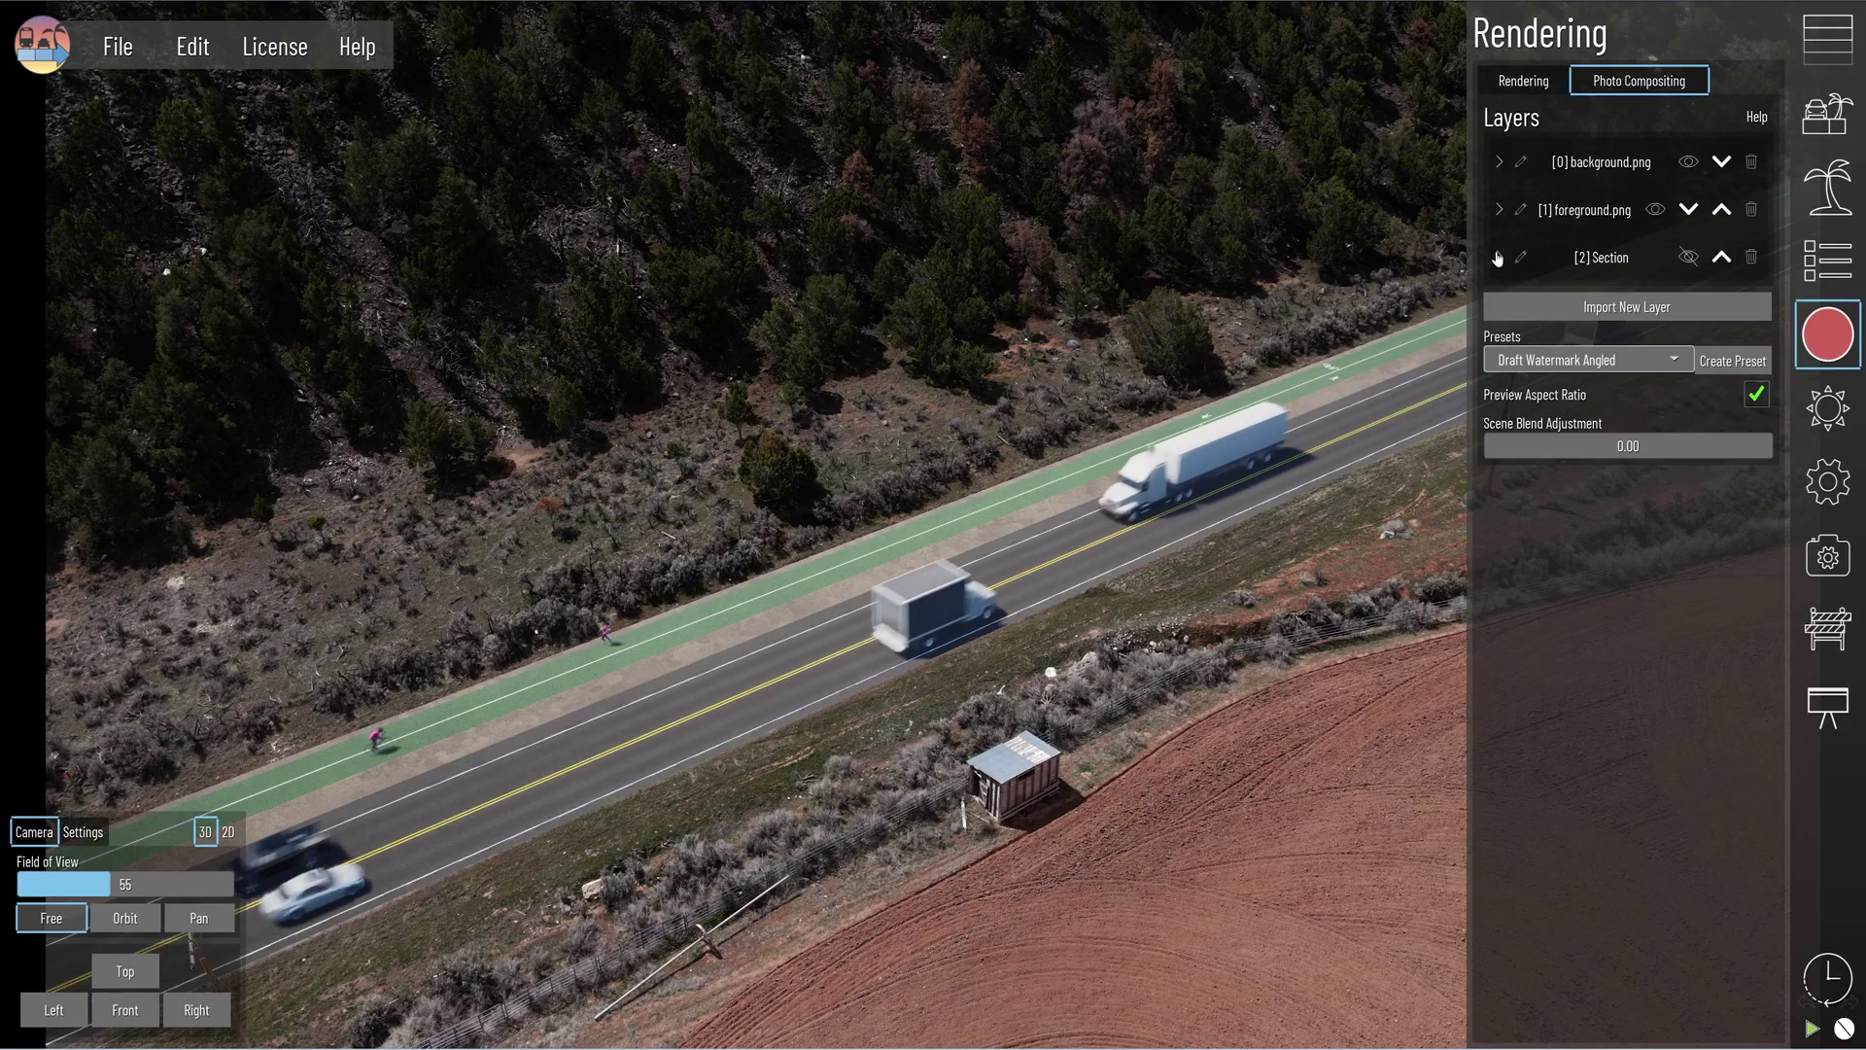
click(1499, 209)
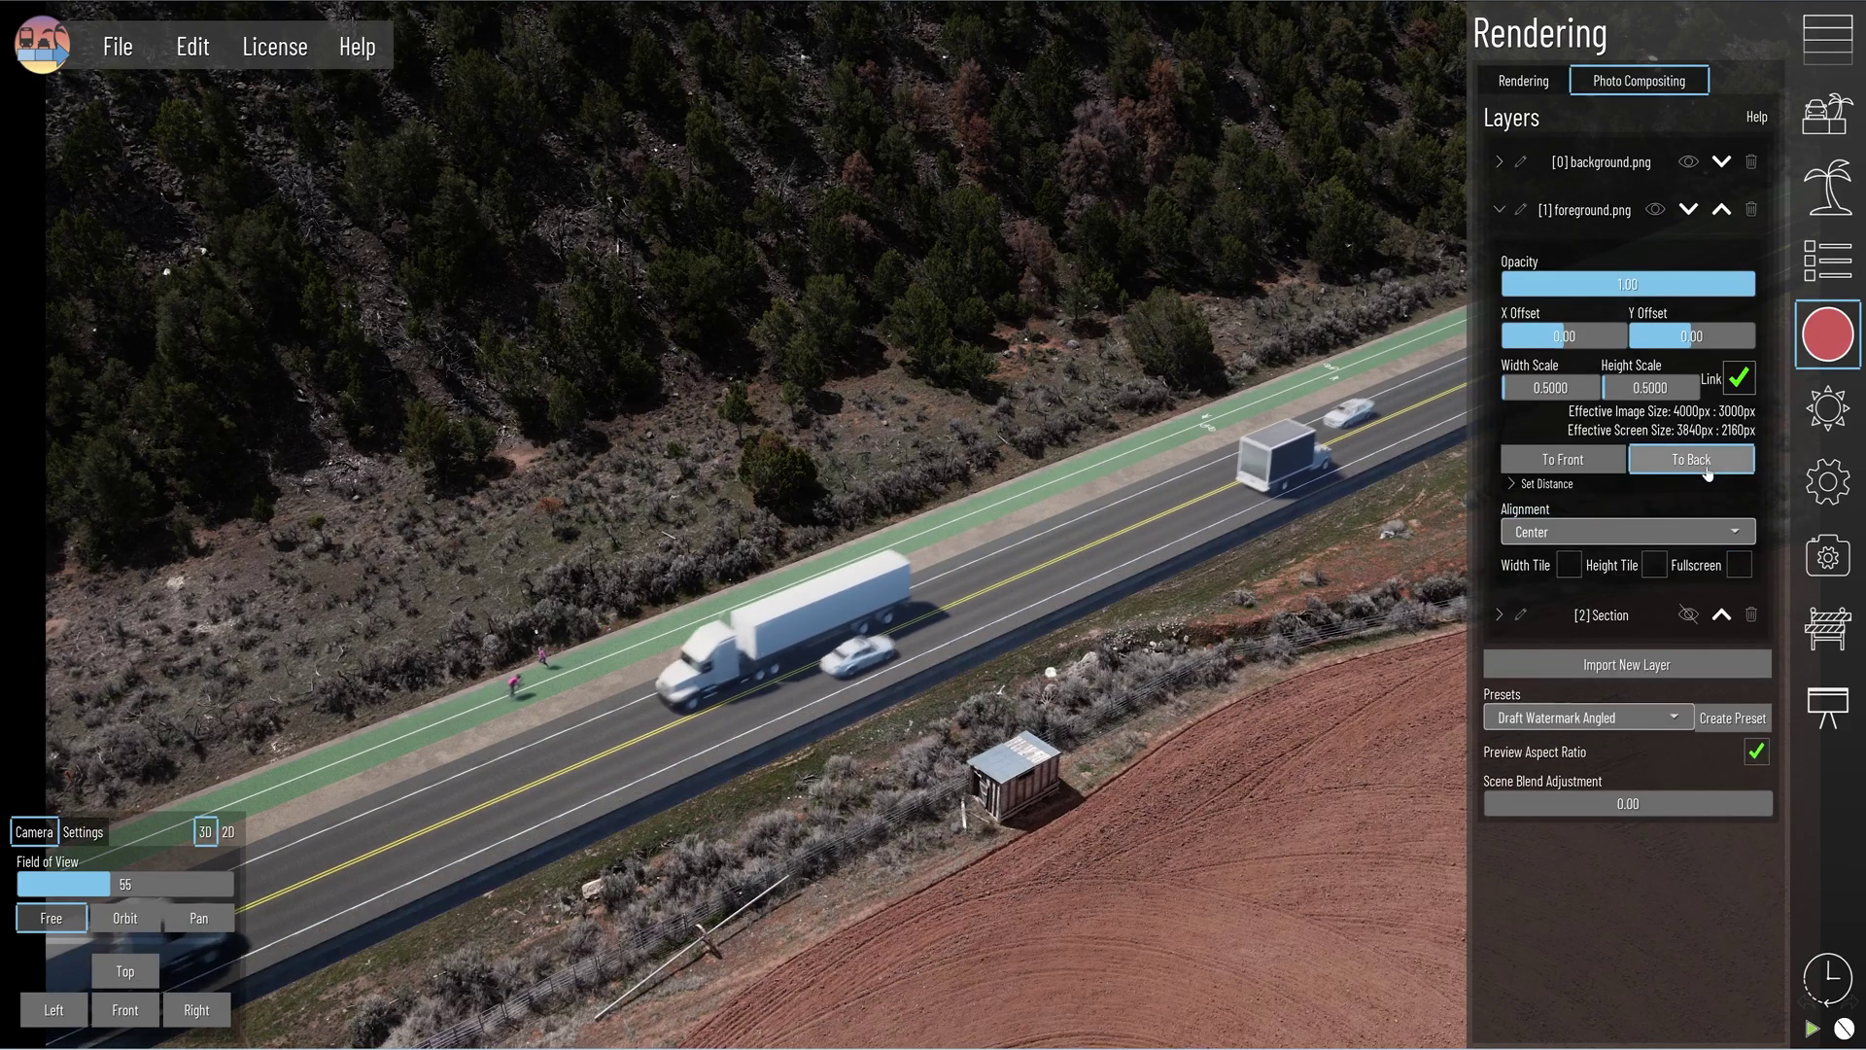
click(1497, 162)
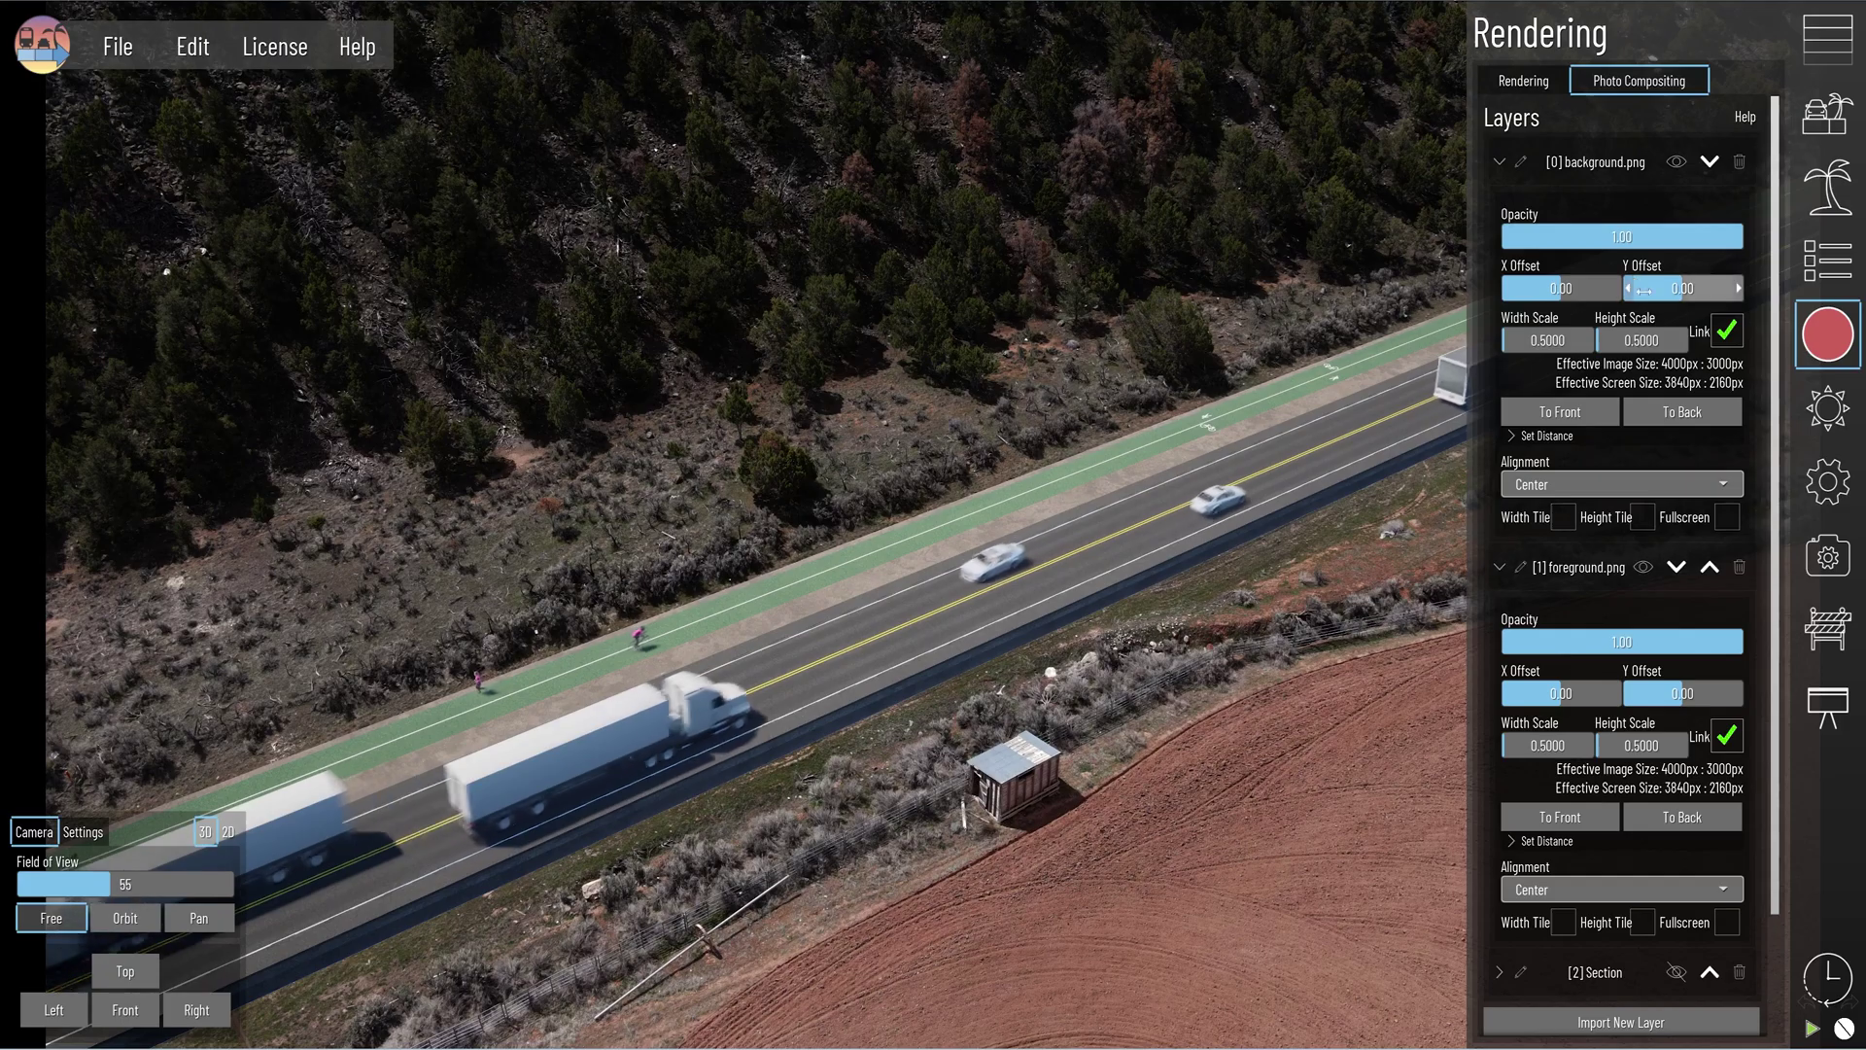
Bring the background.png layer in front of the model and the foreground.png layer to the front as well
click(1641, 413)
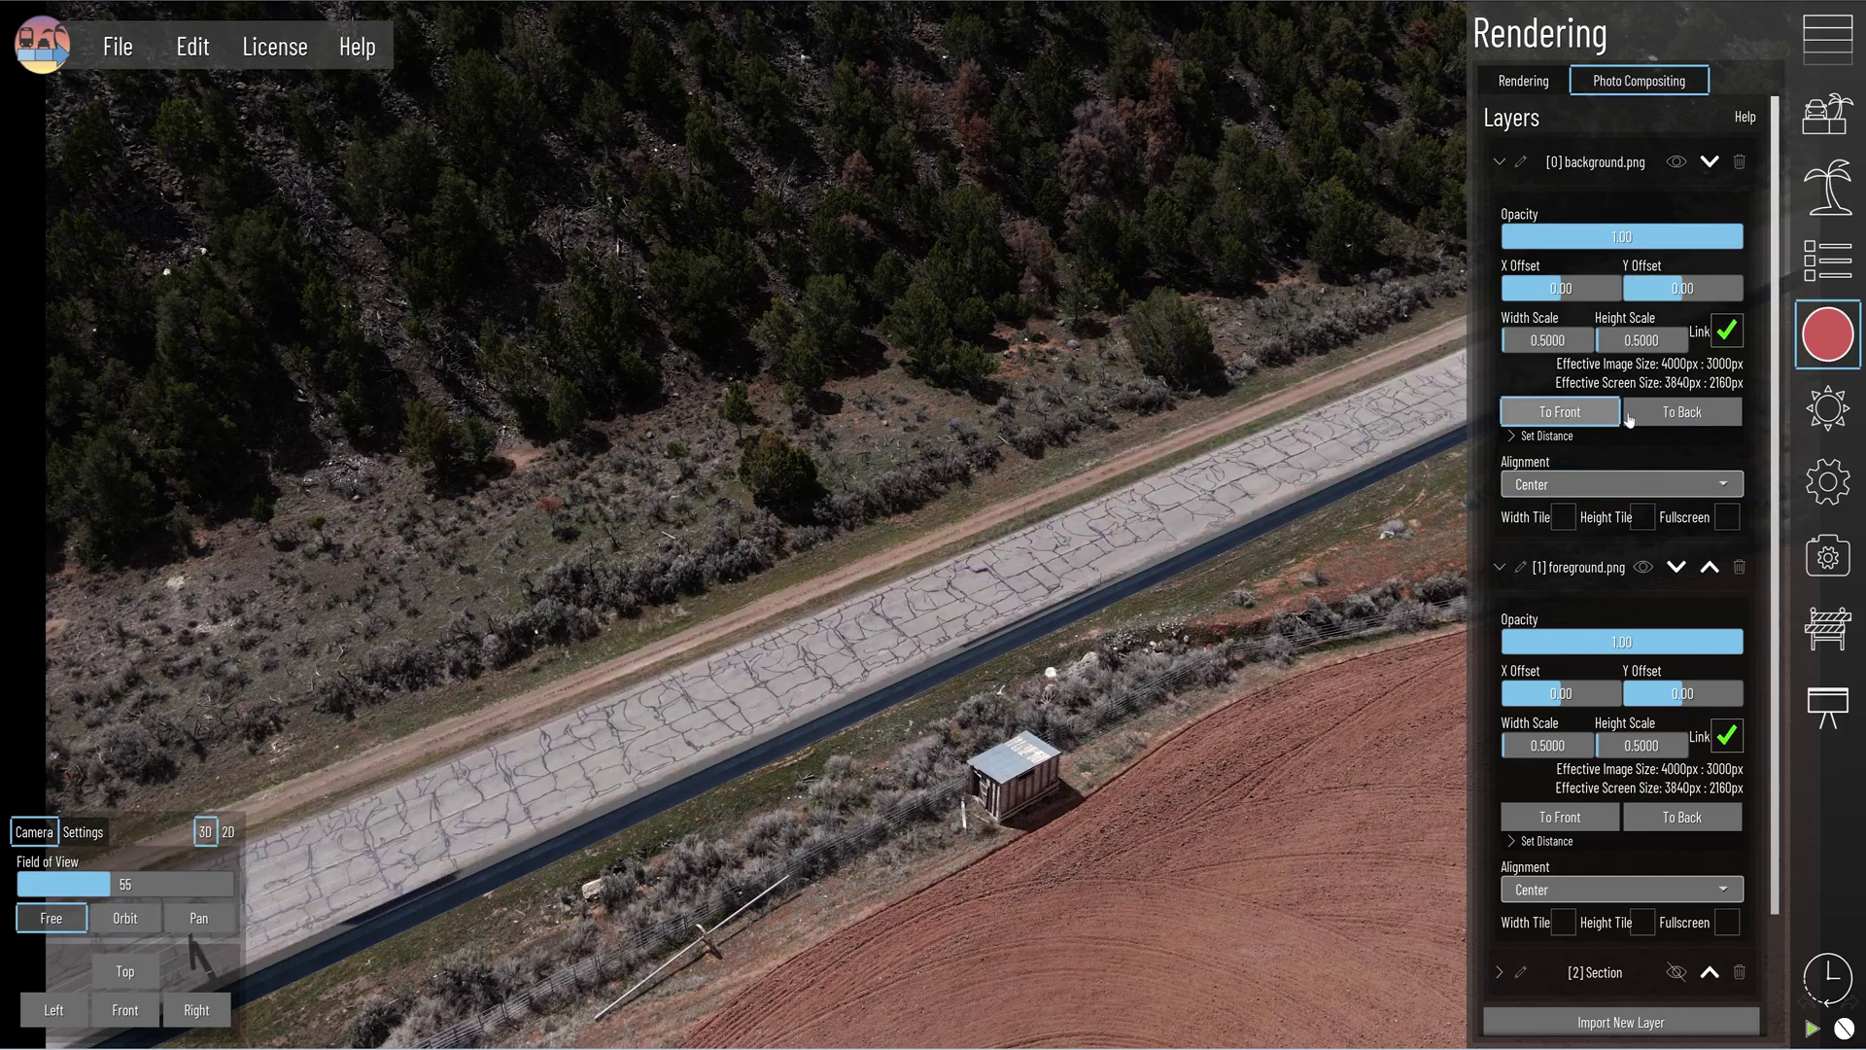
click(1498, 163)
click(1560, 461)
click(1827, 334)
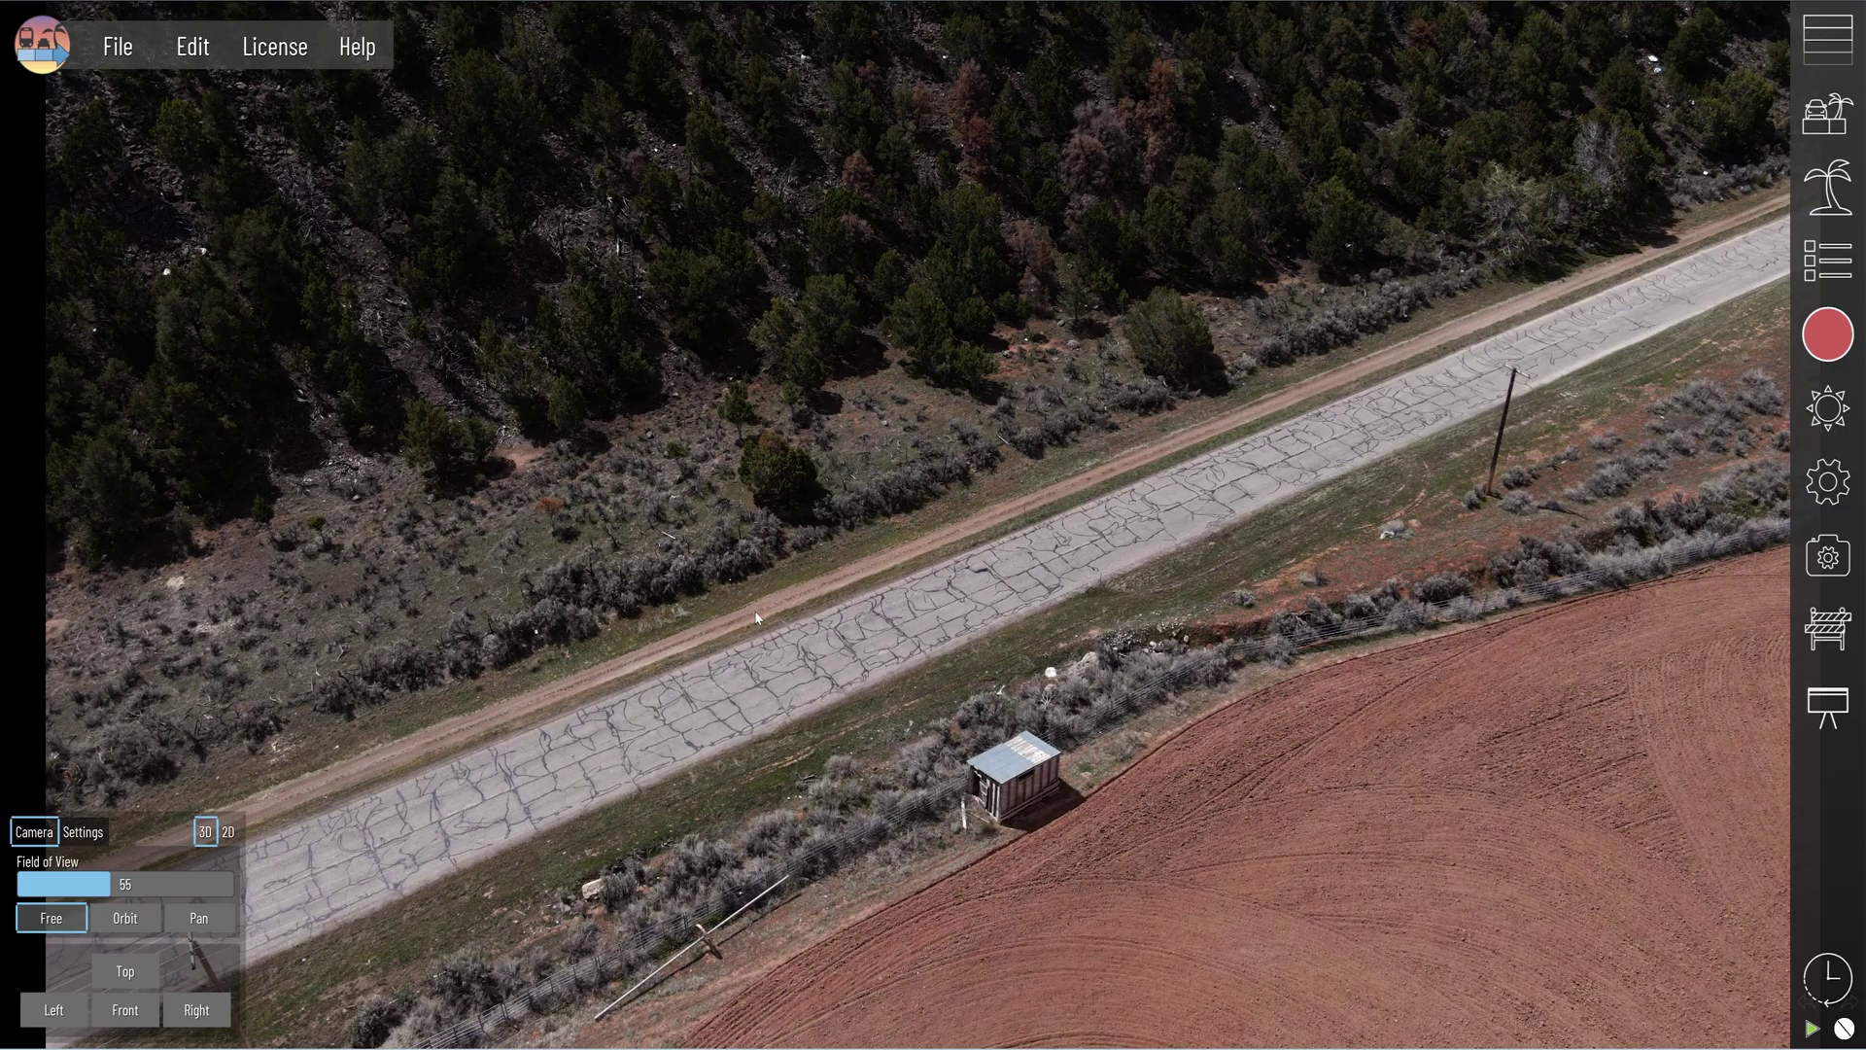
Send the foreground.png layer to the back and return it to the front, and send the background.png layer to the back
click(1847, 340)
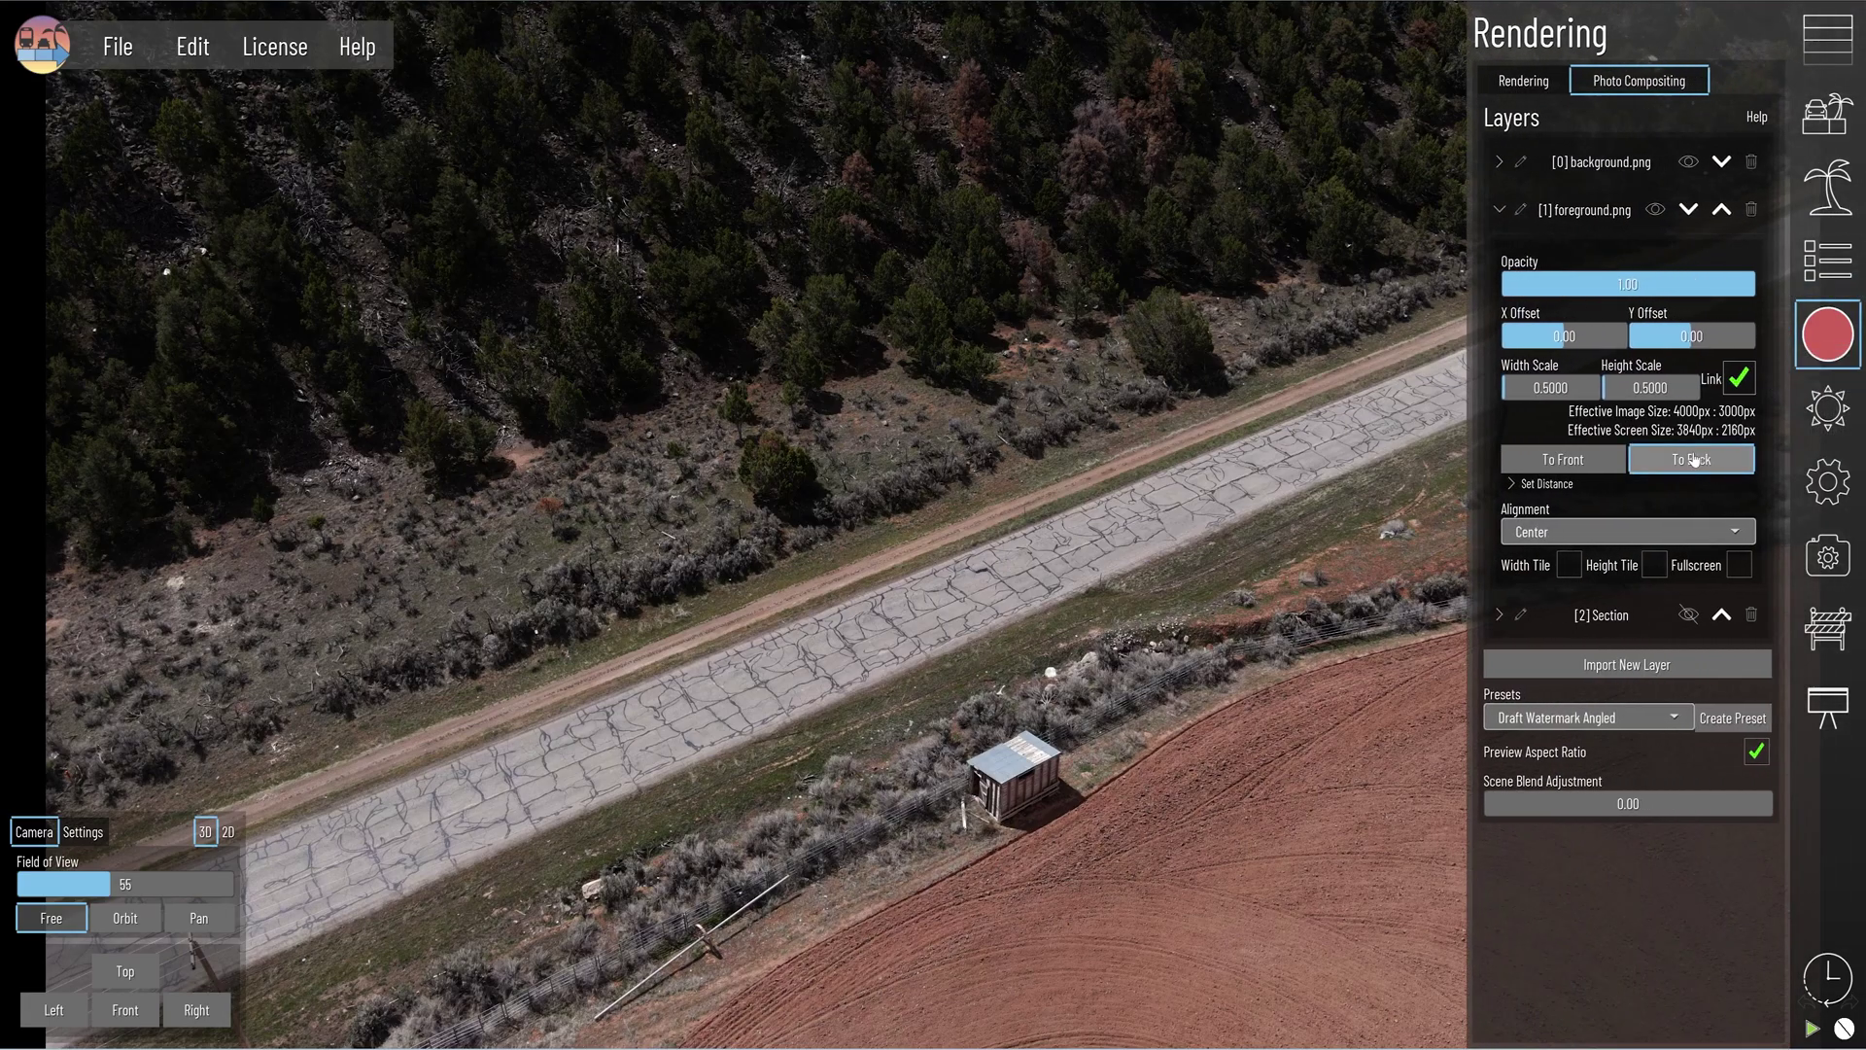
click(1693, 460)
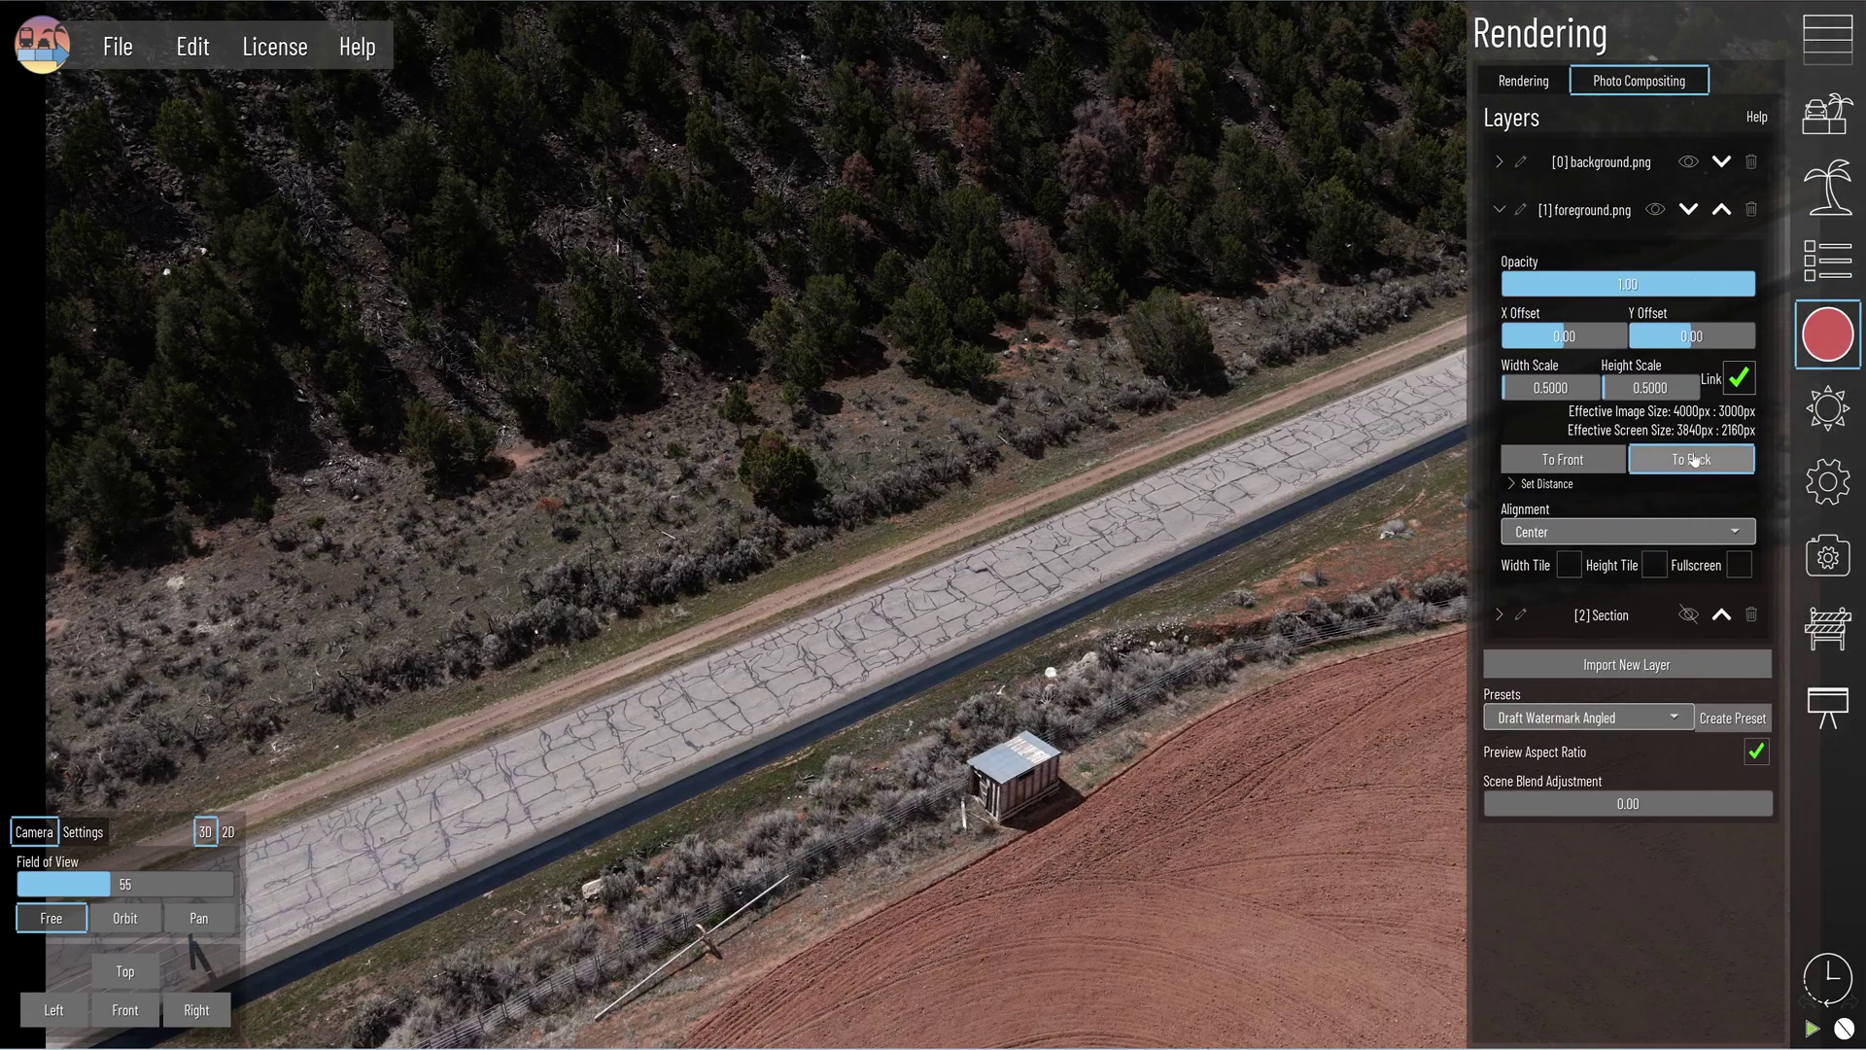
click(1577, 463)
click(1503, 163)
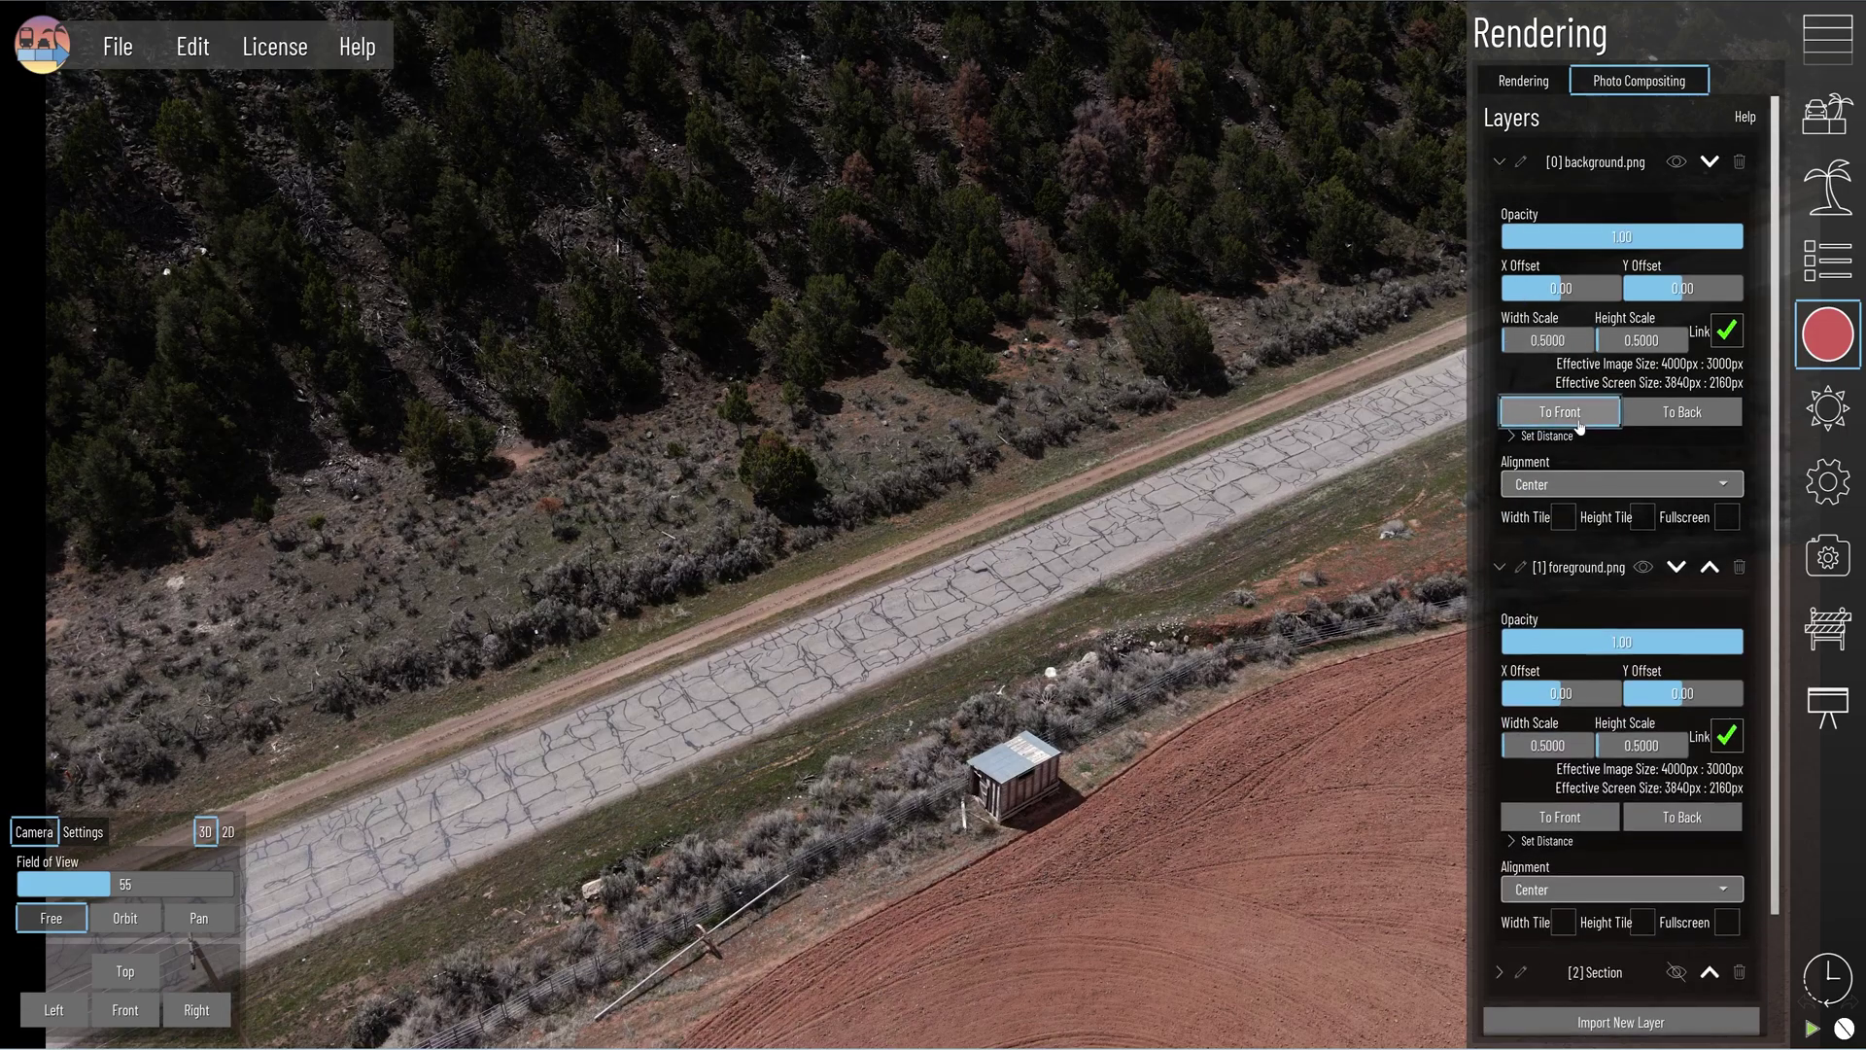
click(1674, 420)
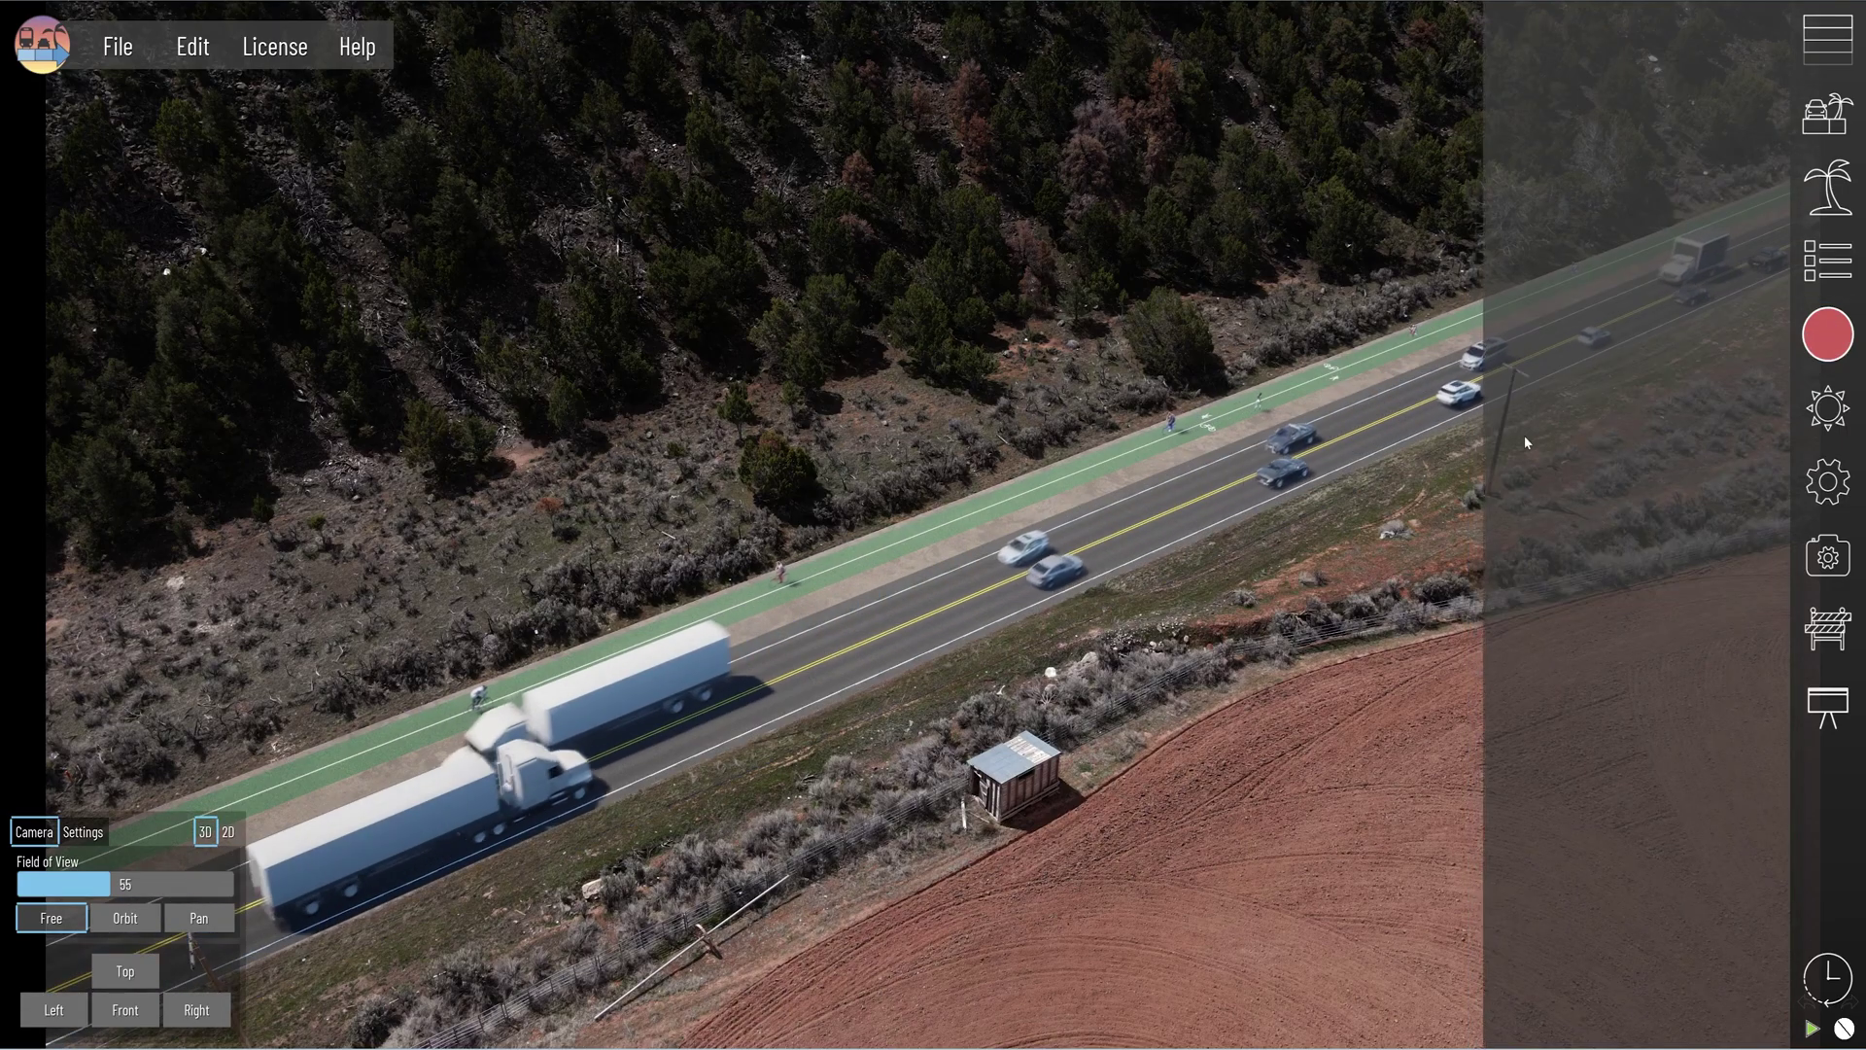
Move the camera away from the highway photo's viewpoint and restore the saved camera Preset 0
drag(1247, 436, 1426, 432)
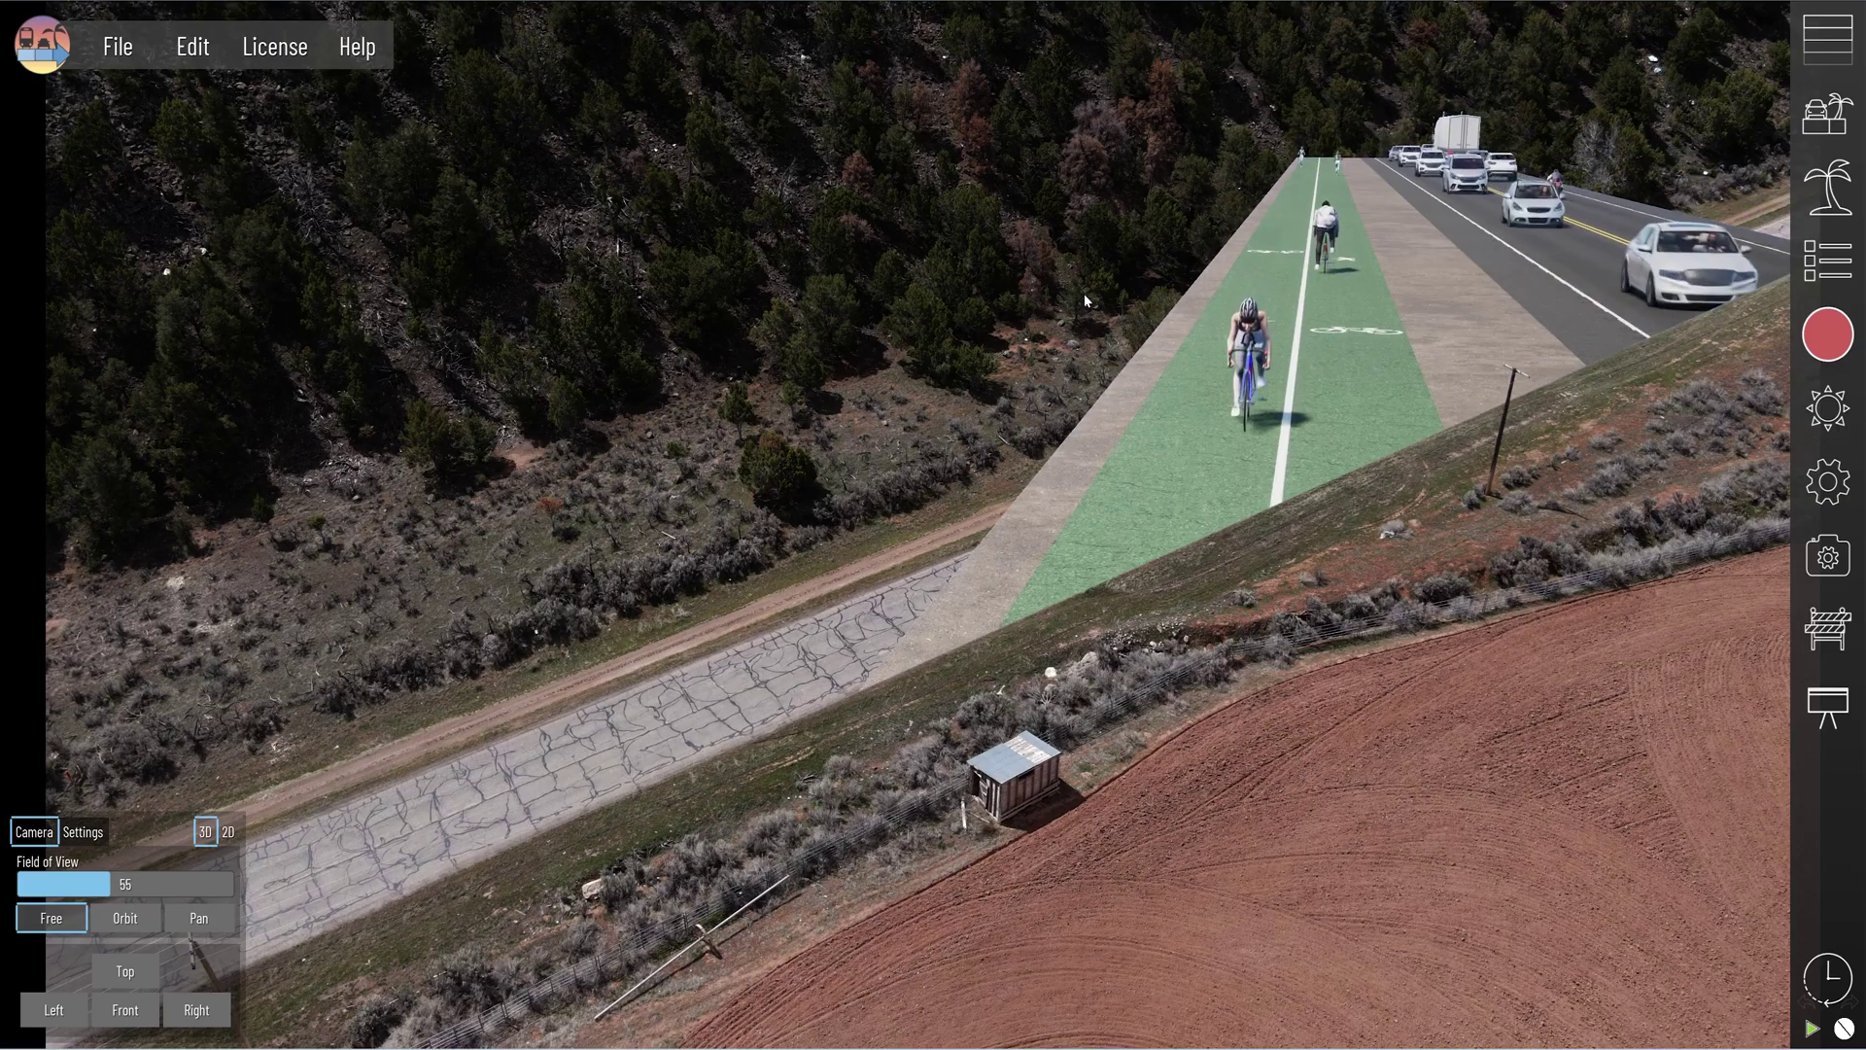
click(1403, 364)
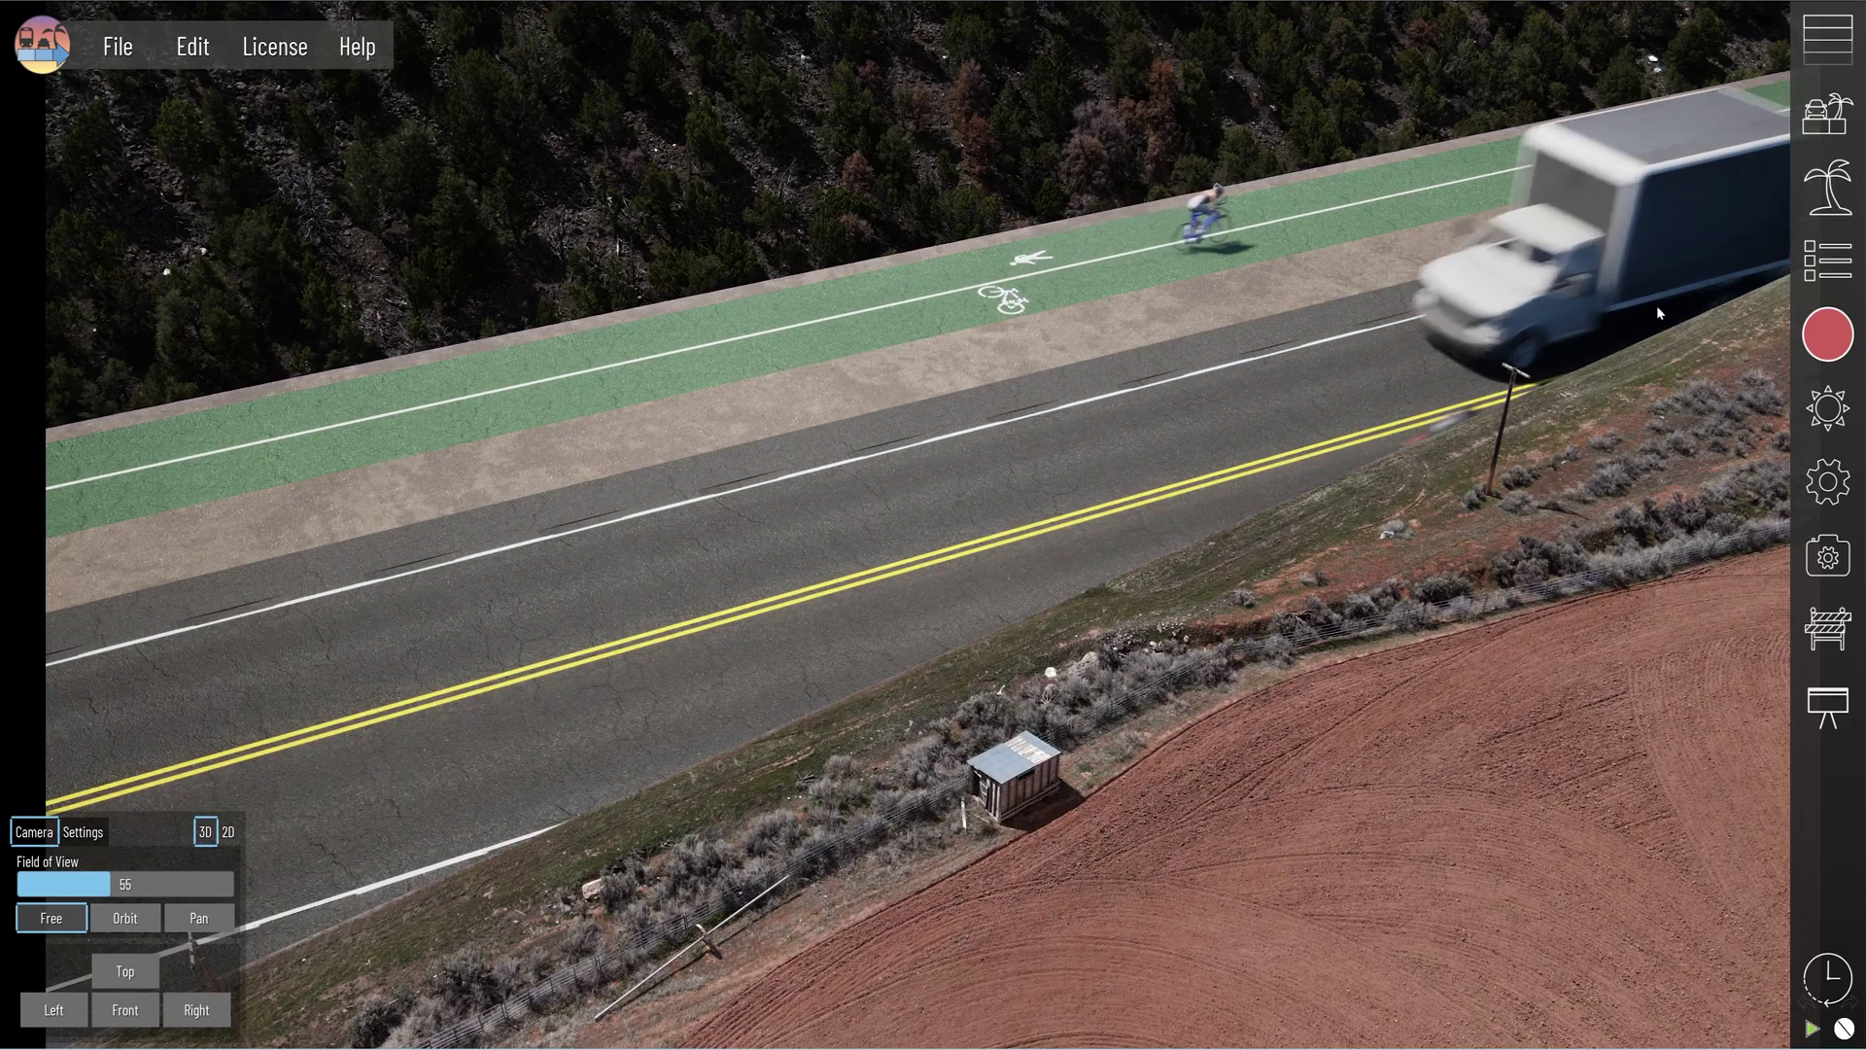
click(1847, 340)
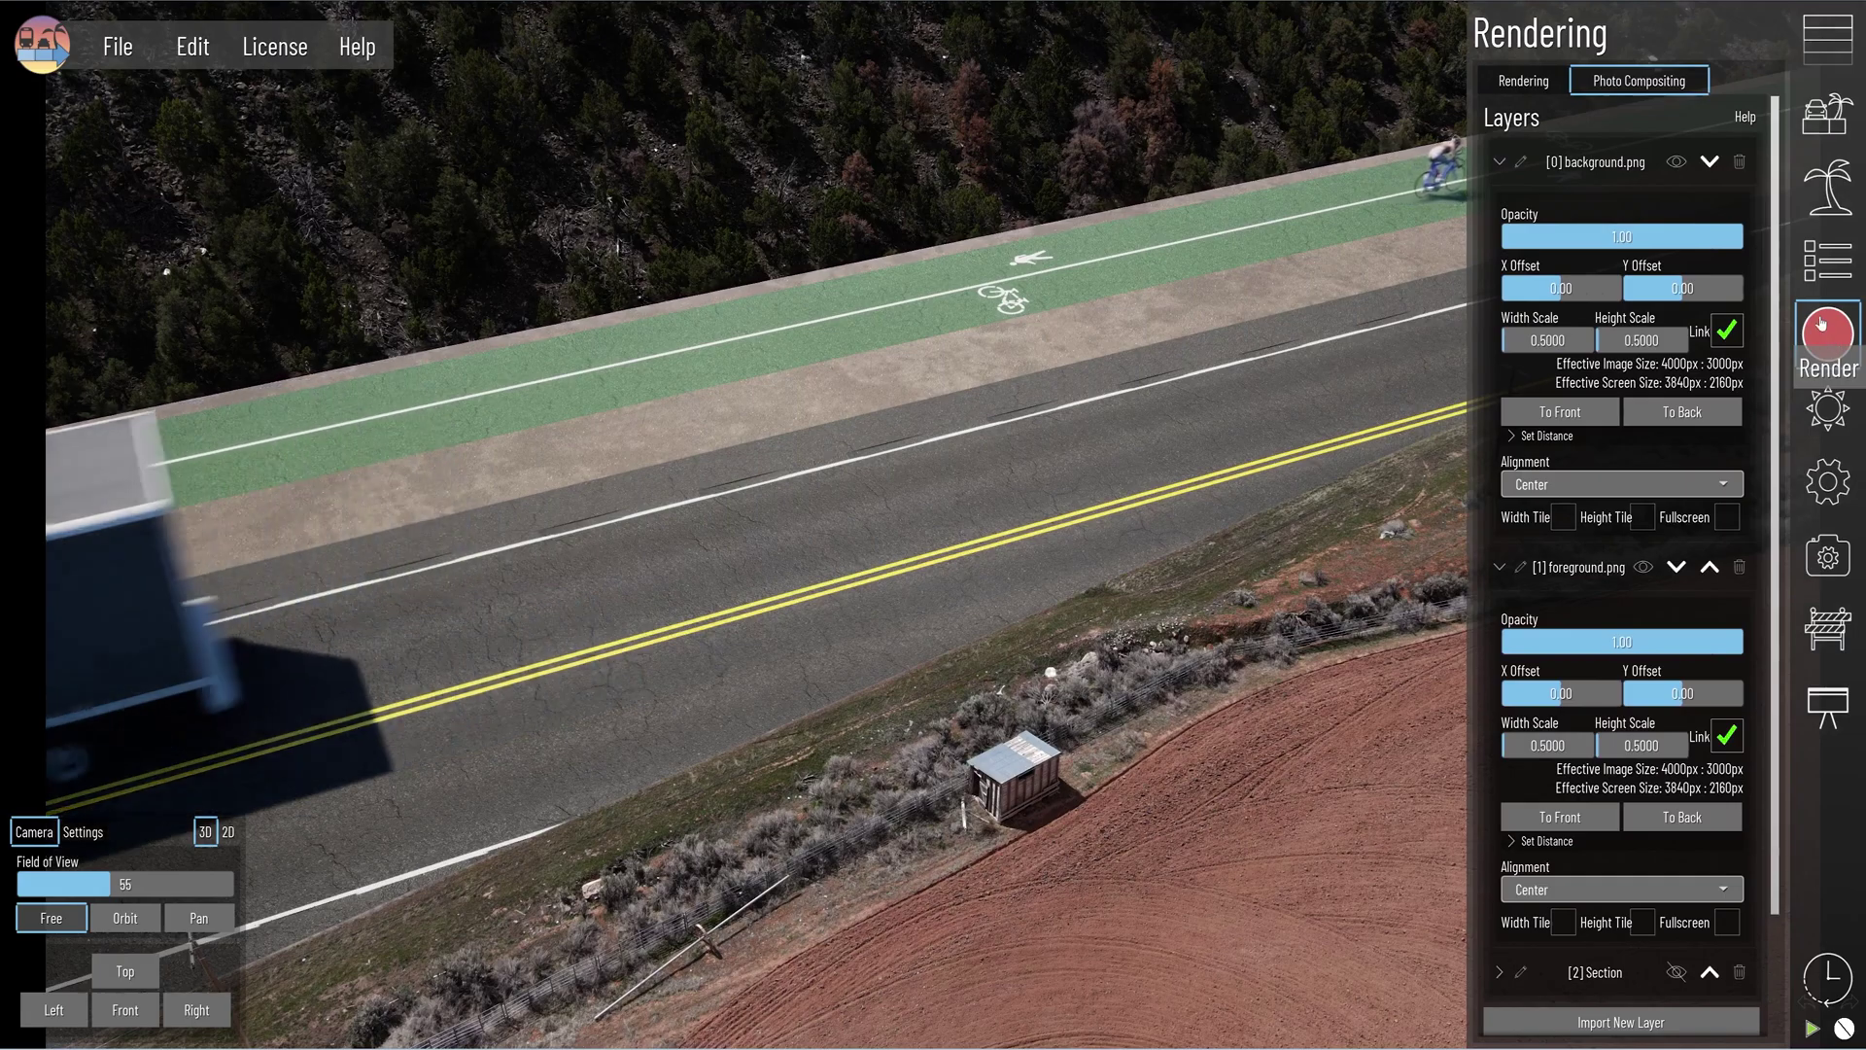
click(1509, 81)
click(1621, 197)
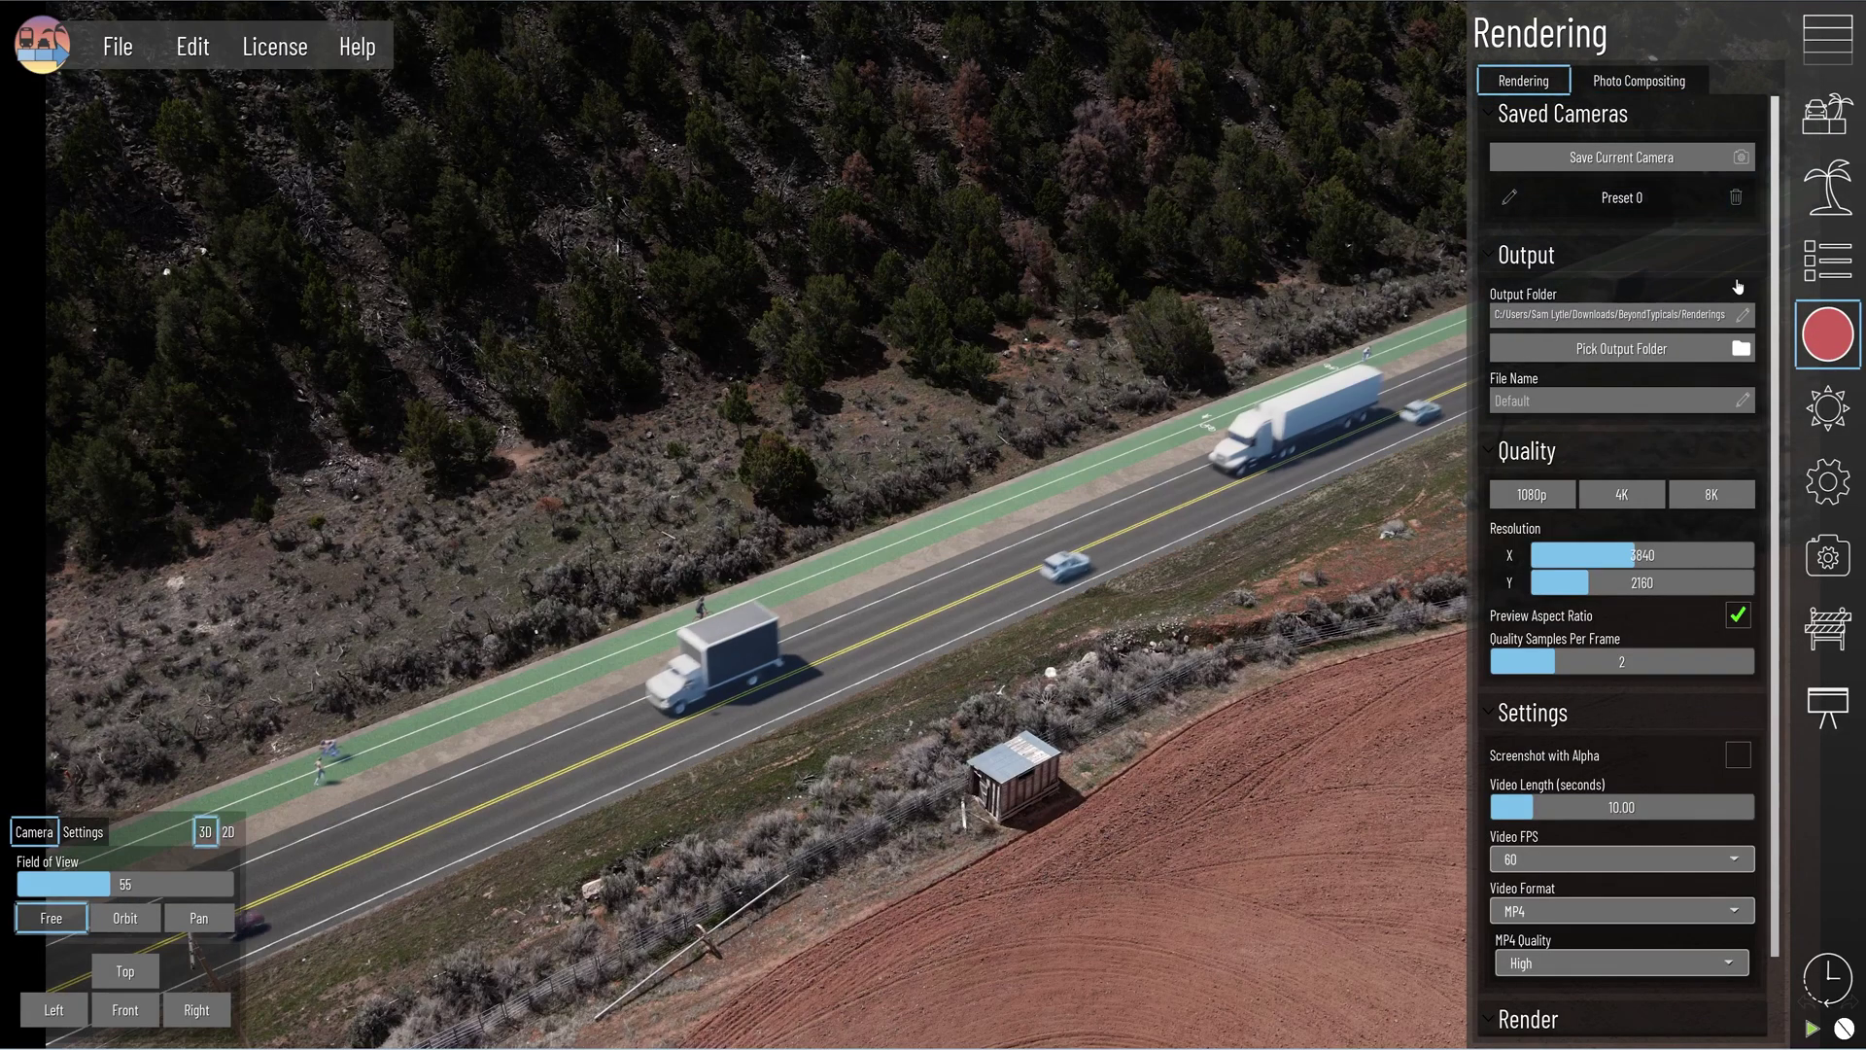
click(1828, 335)
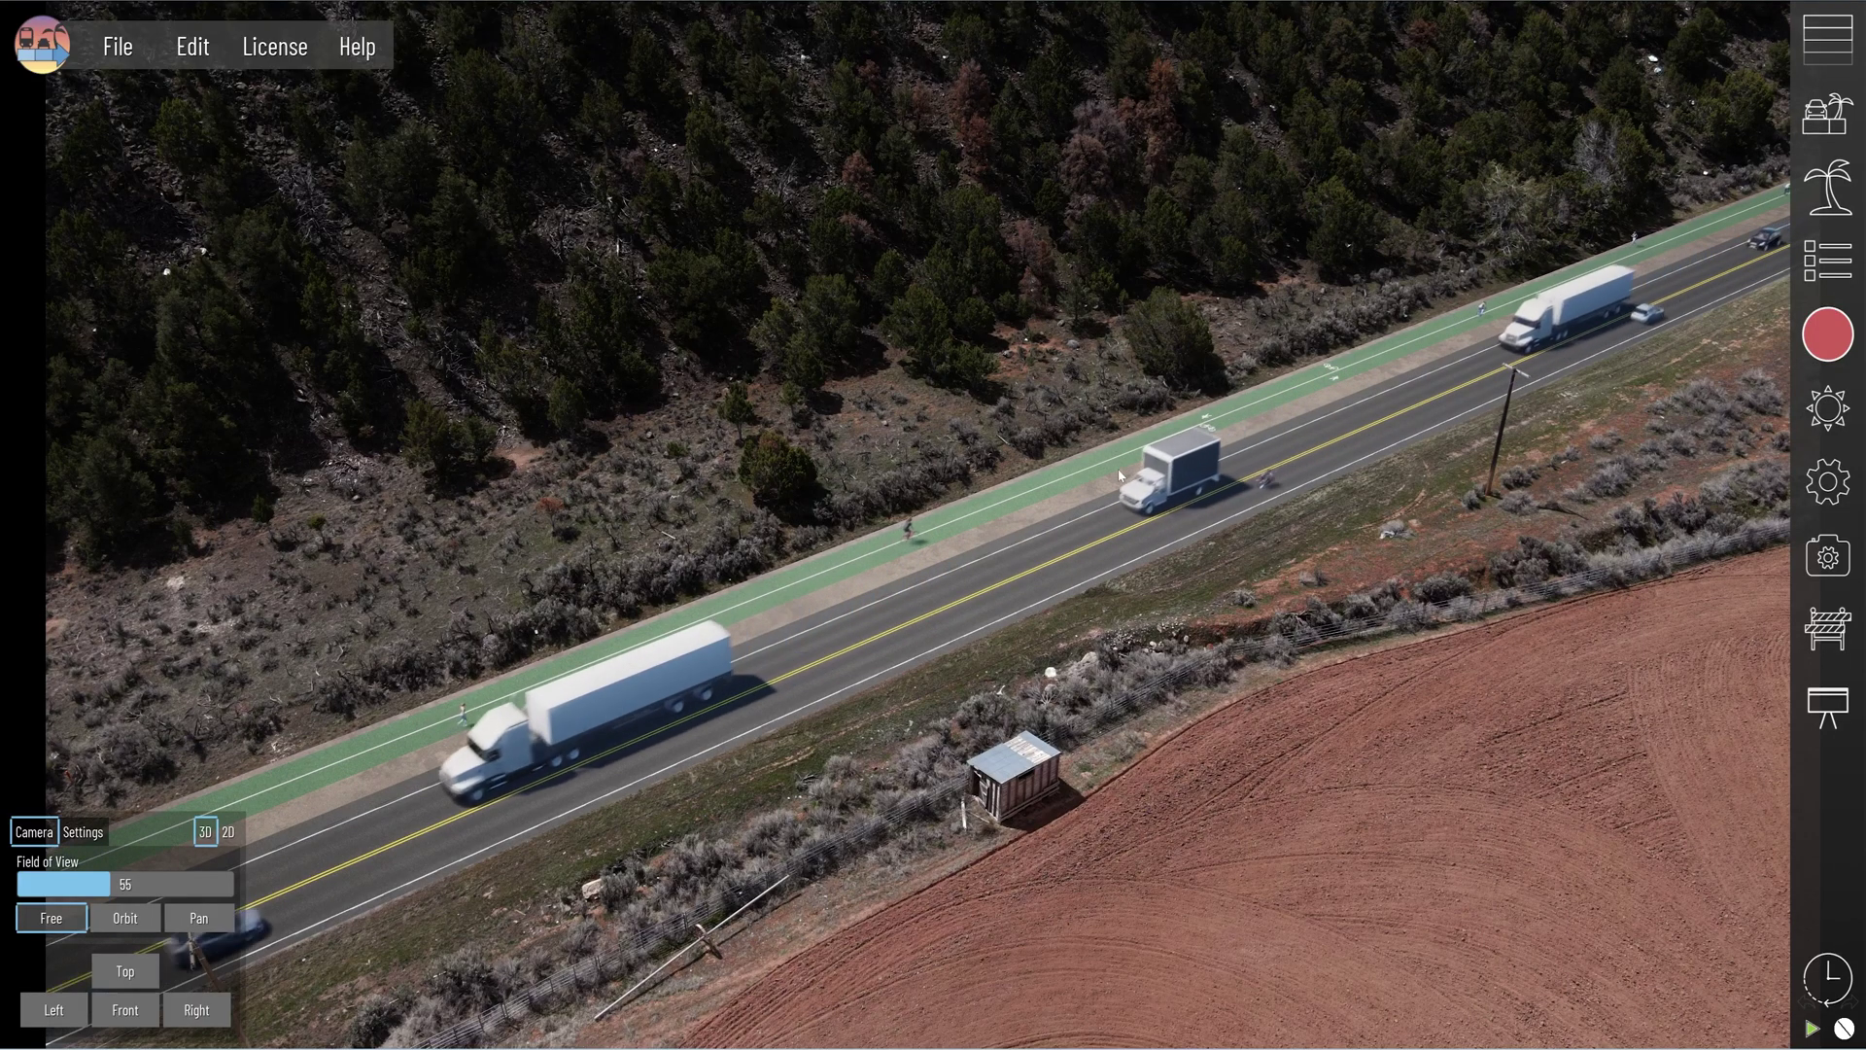
Inspect the bike lane marking placed on the Shared Use section and the traffic settings of the Bike section
click(1153, 458)
click(1208, 427)
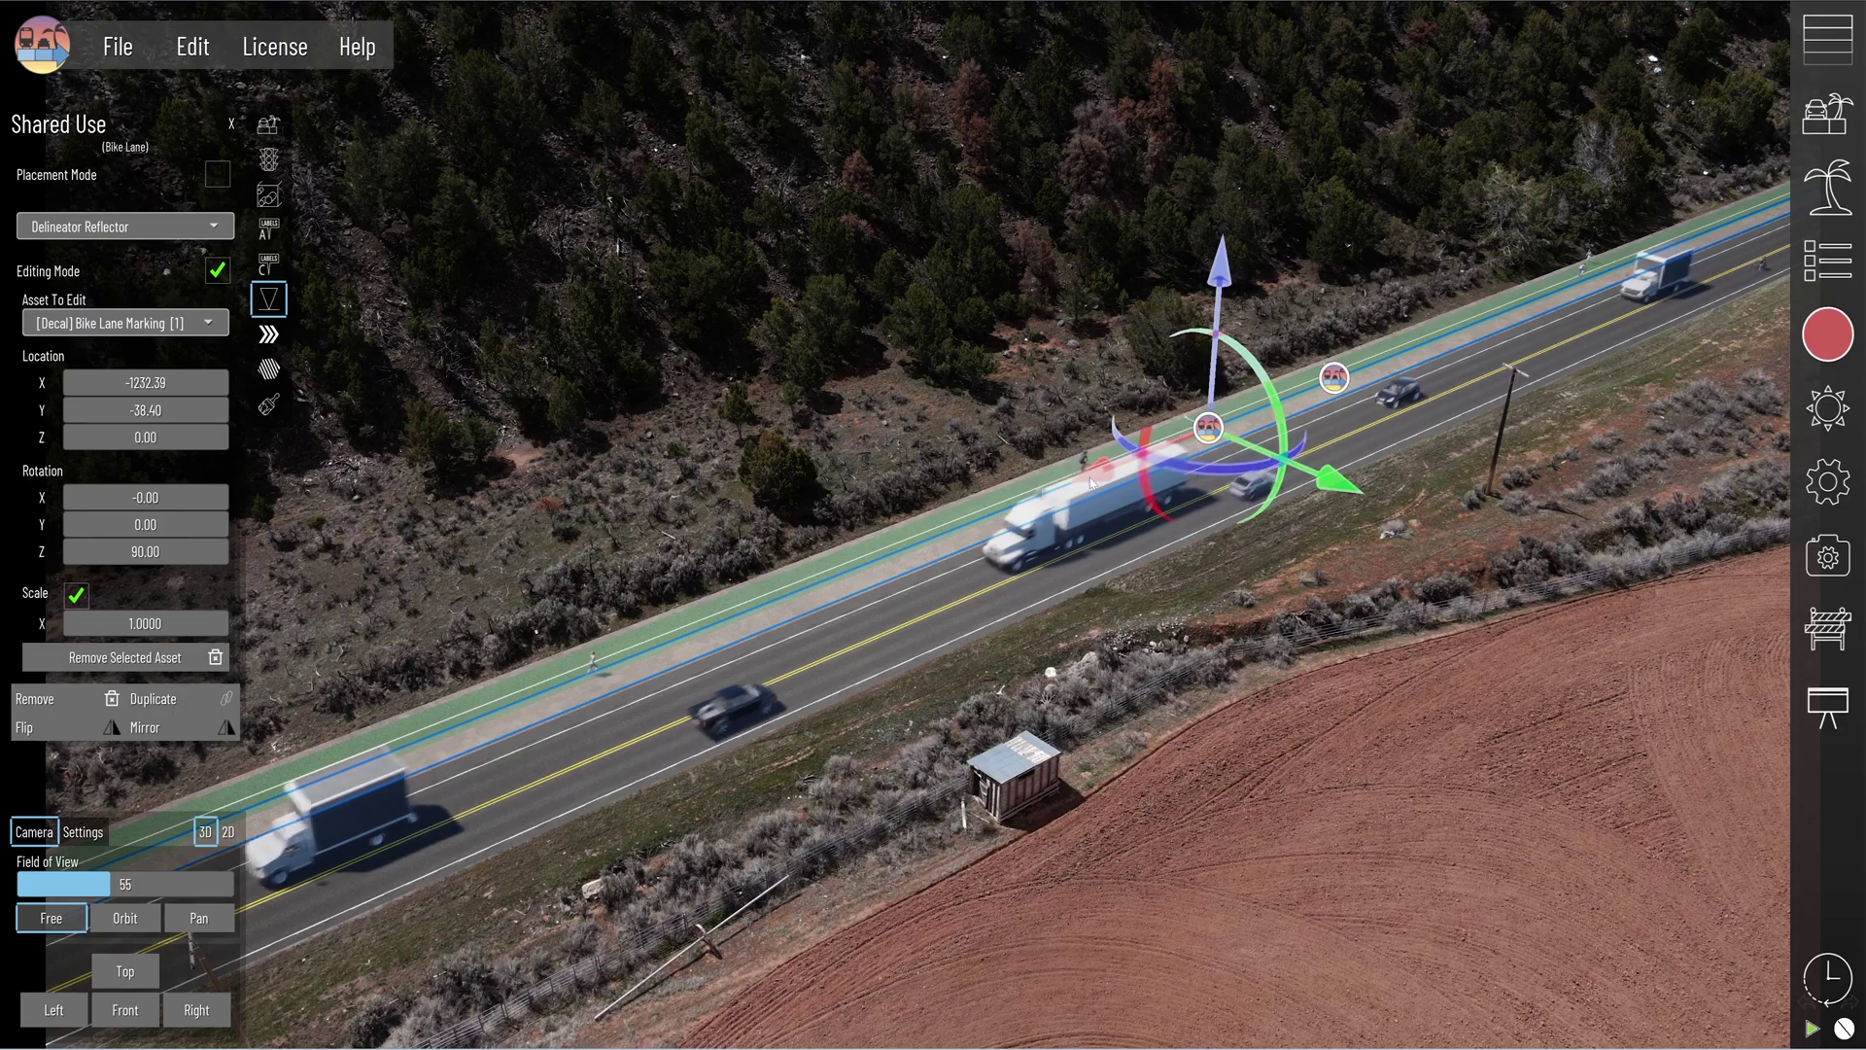
key(Escape)
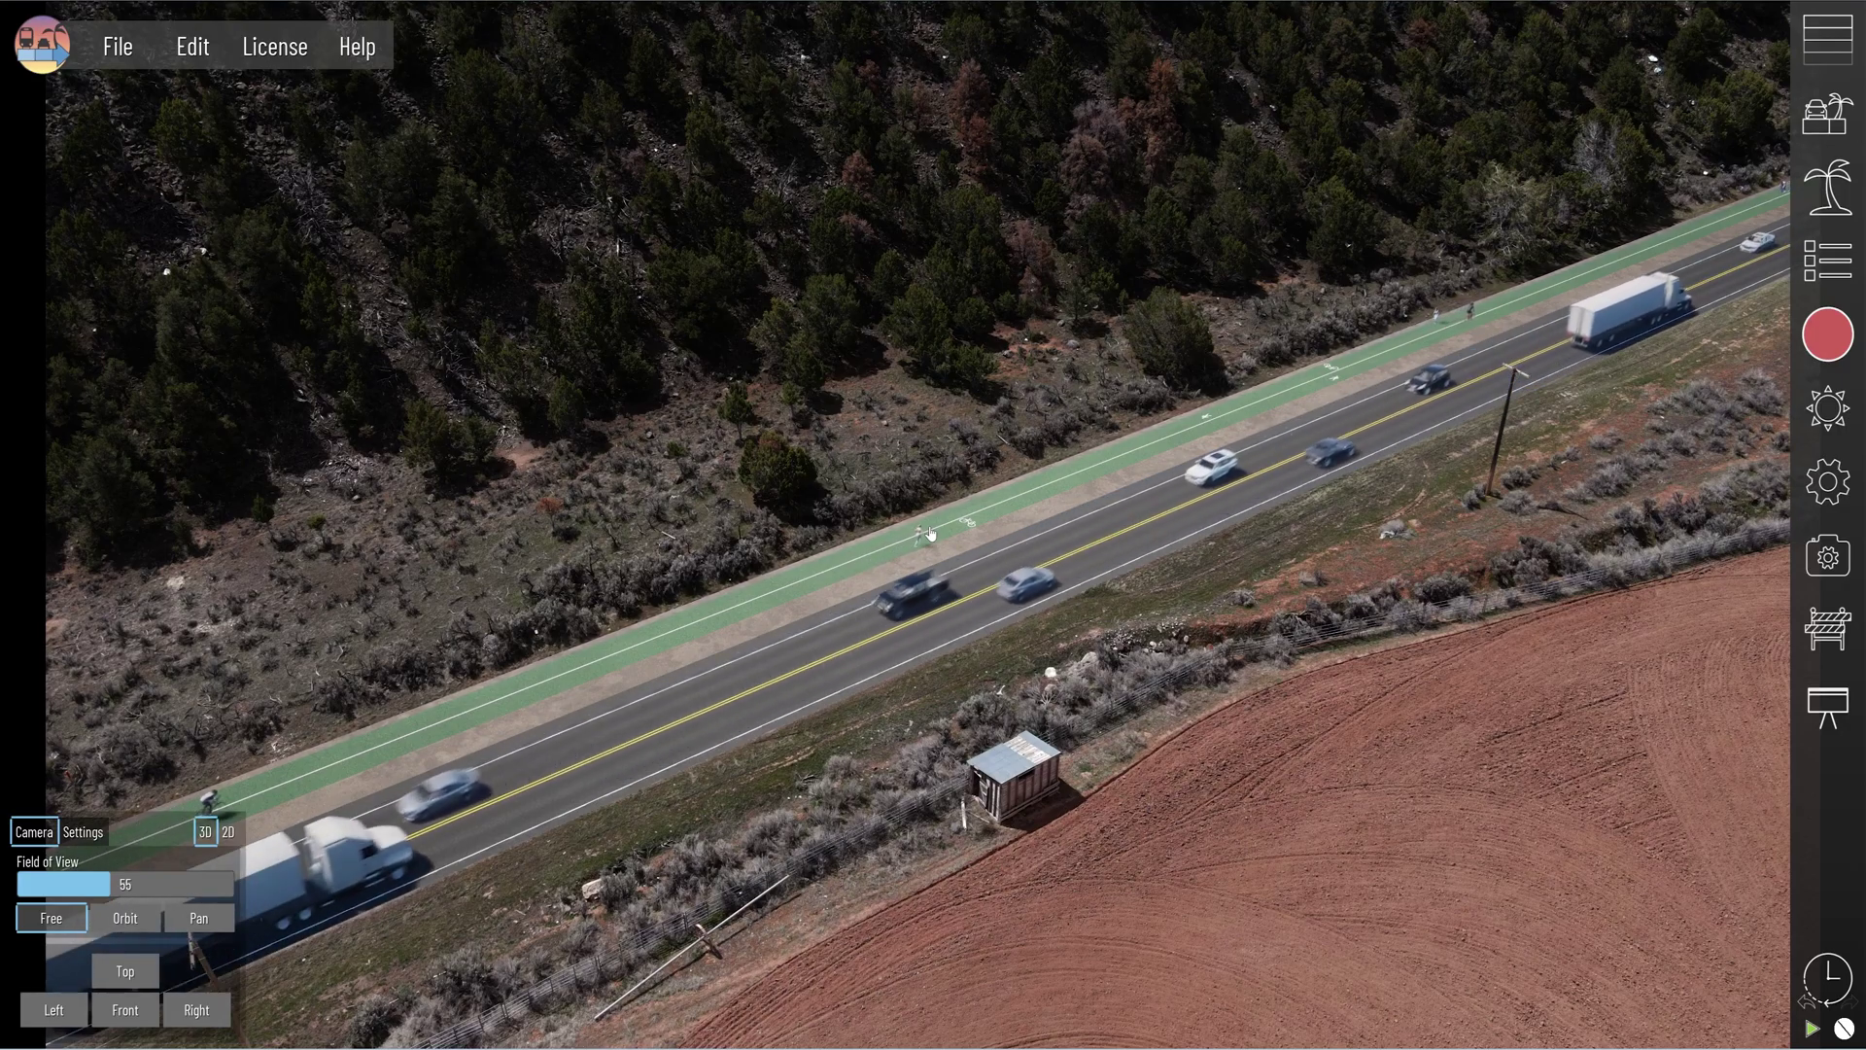
click(930, 532)
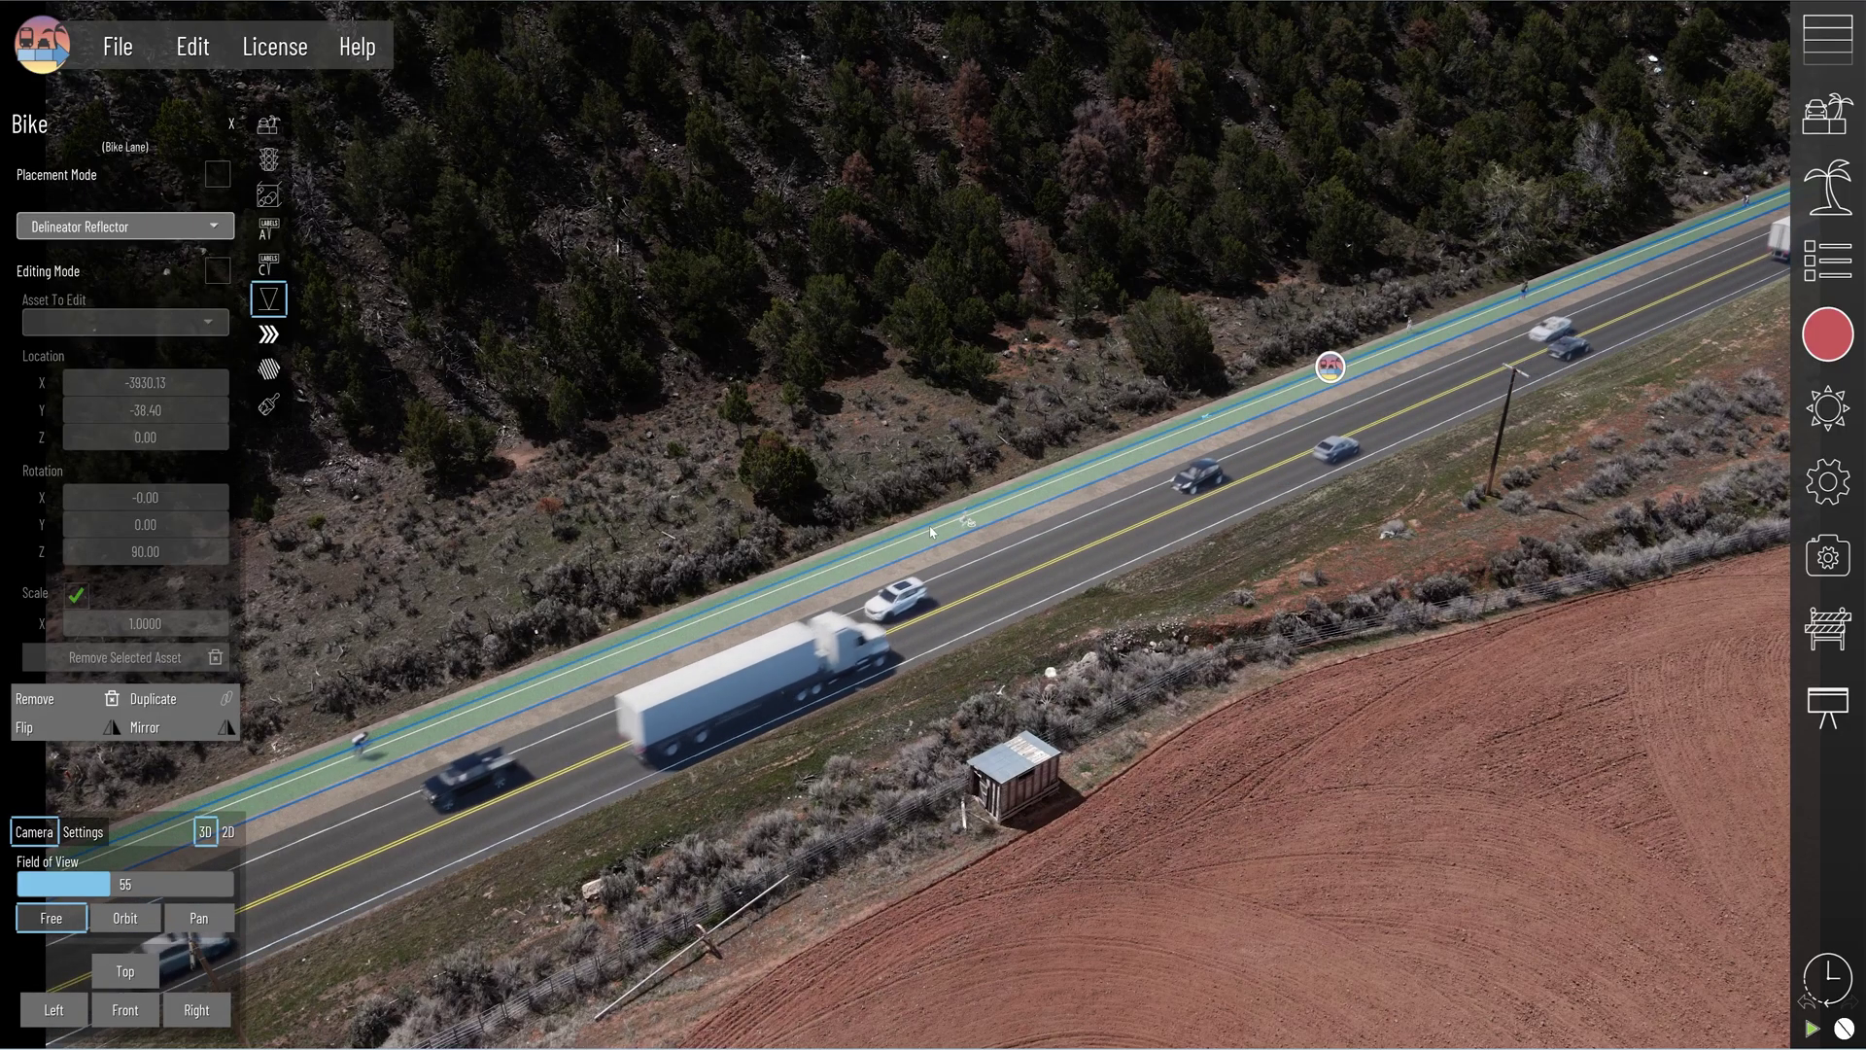
click(260, 161)
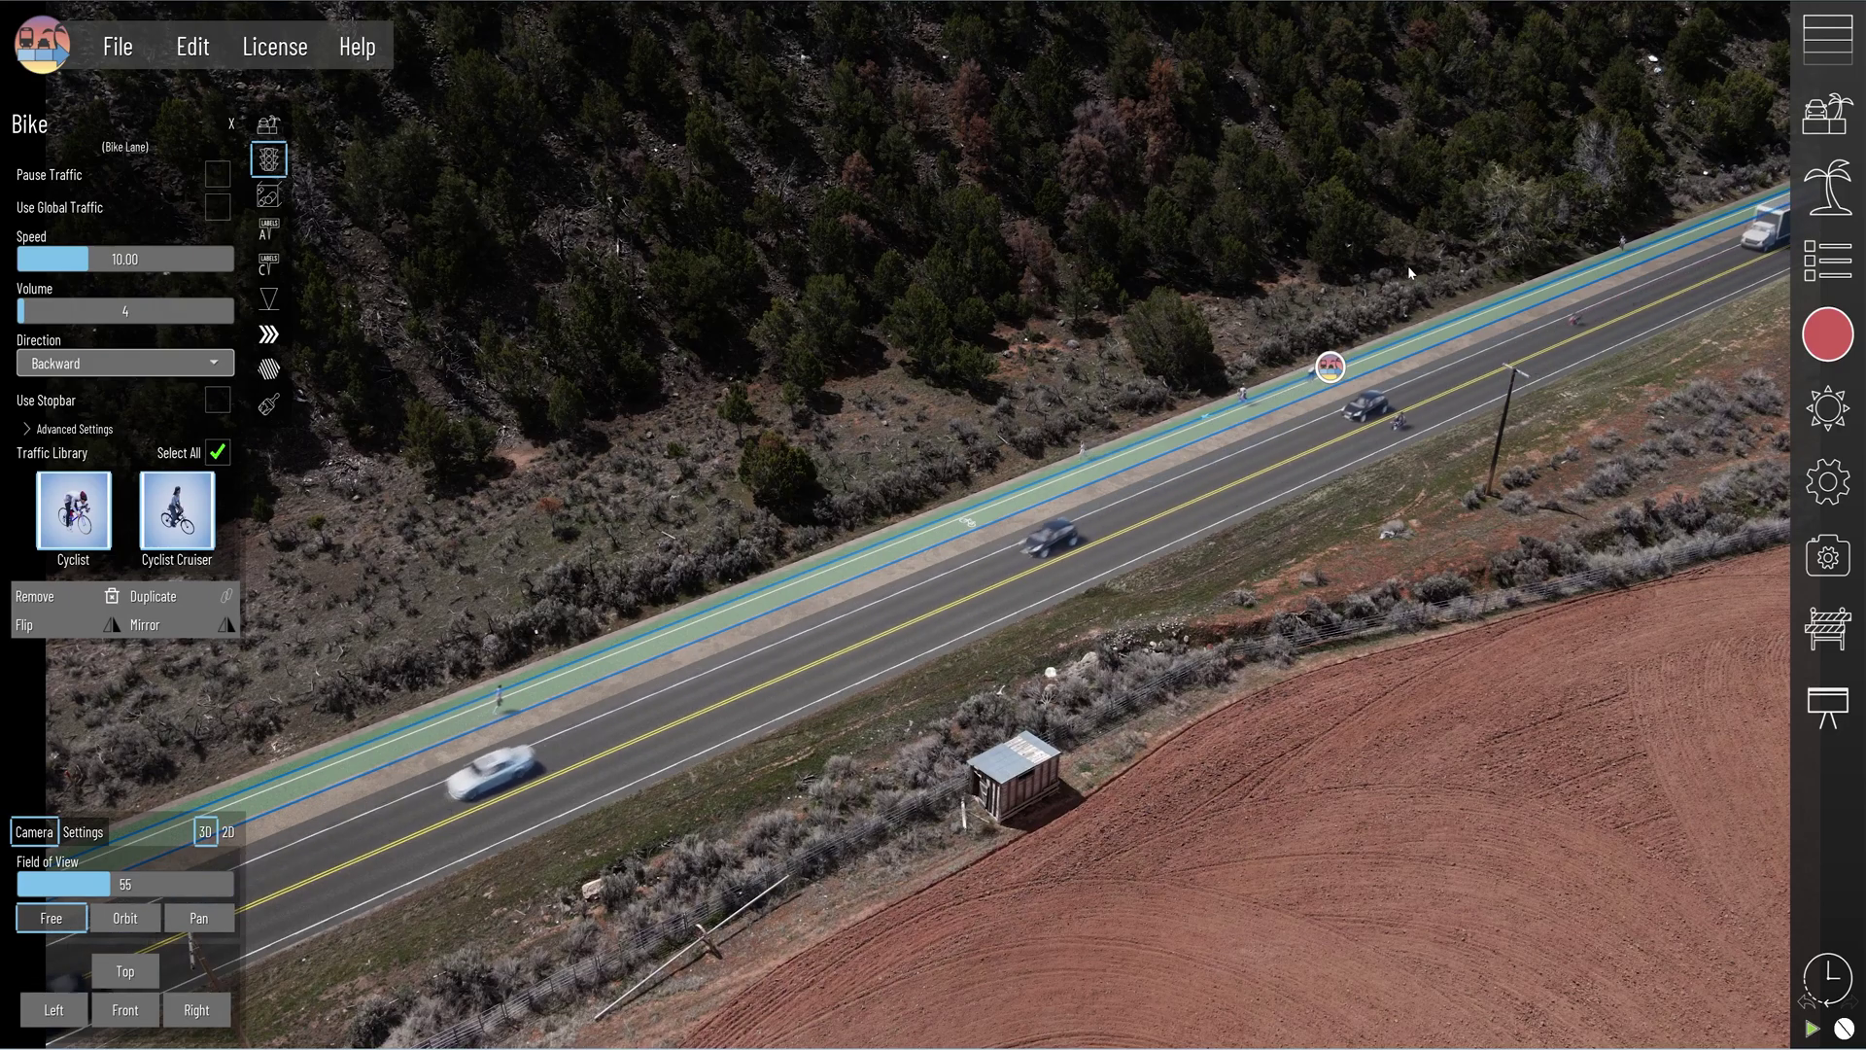
click(1329, 190)
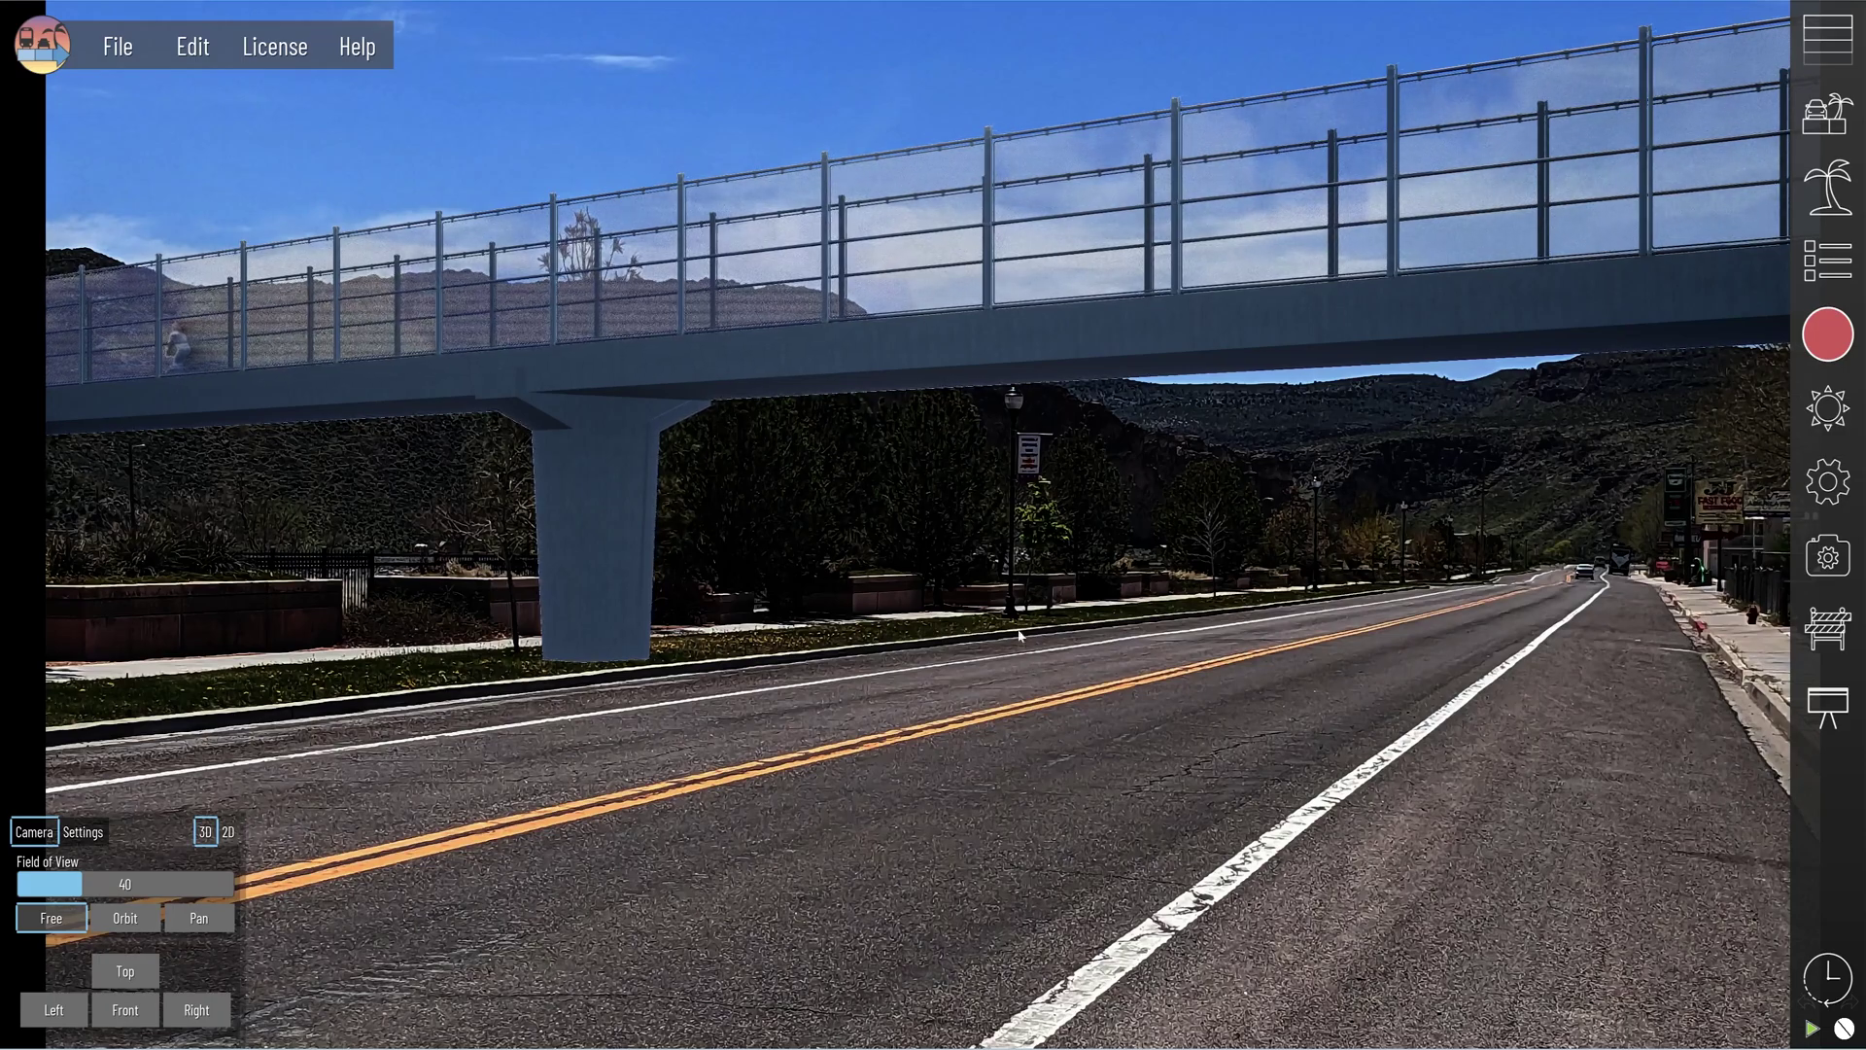
View the pedestrian bridge from its end and examine the traffic settings of the Southbound sidewalk section
drag(881, 421, 747, 438)
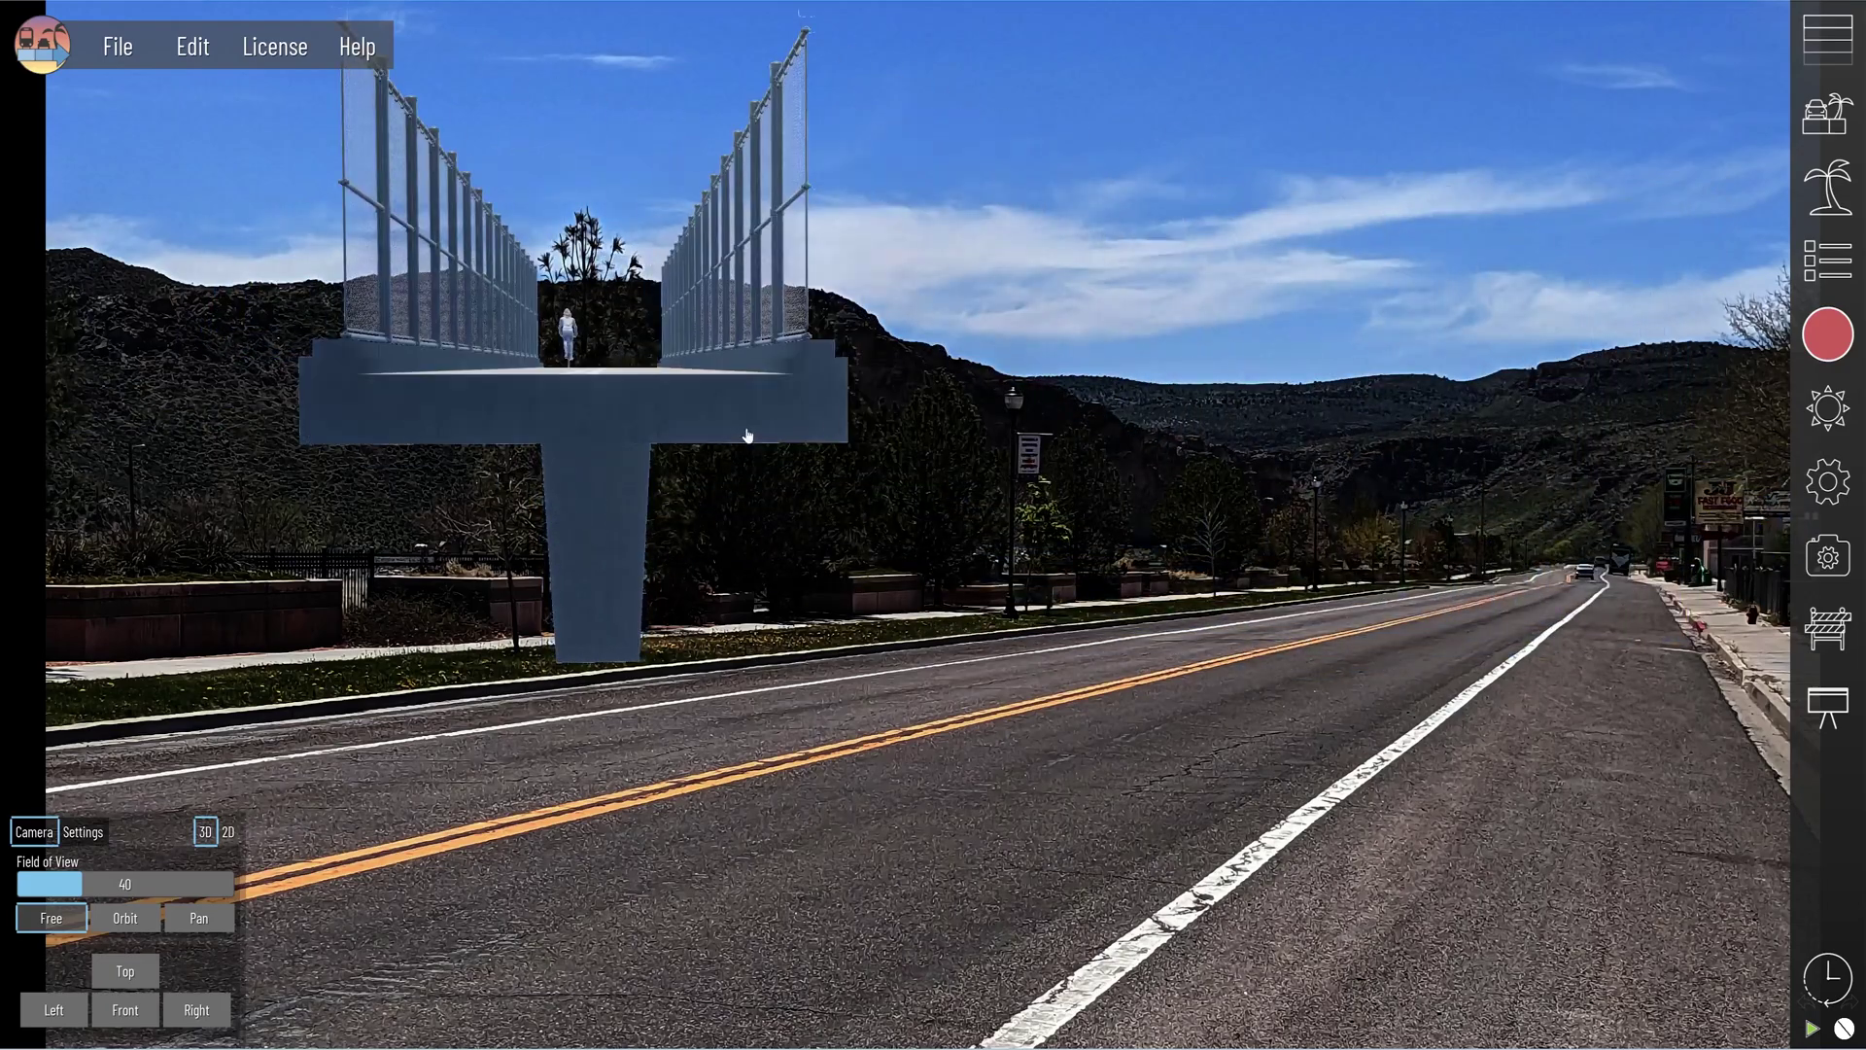
click(1828, 705)
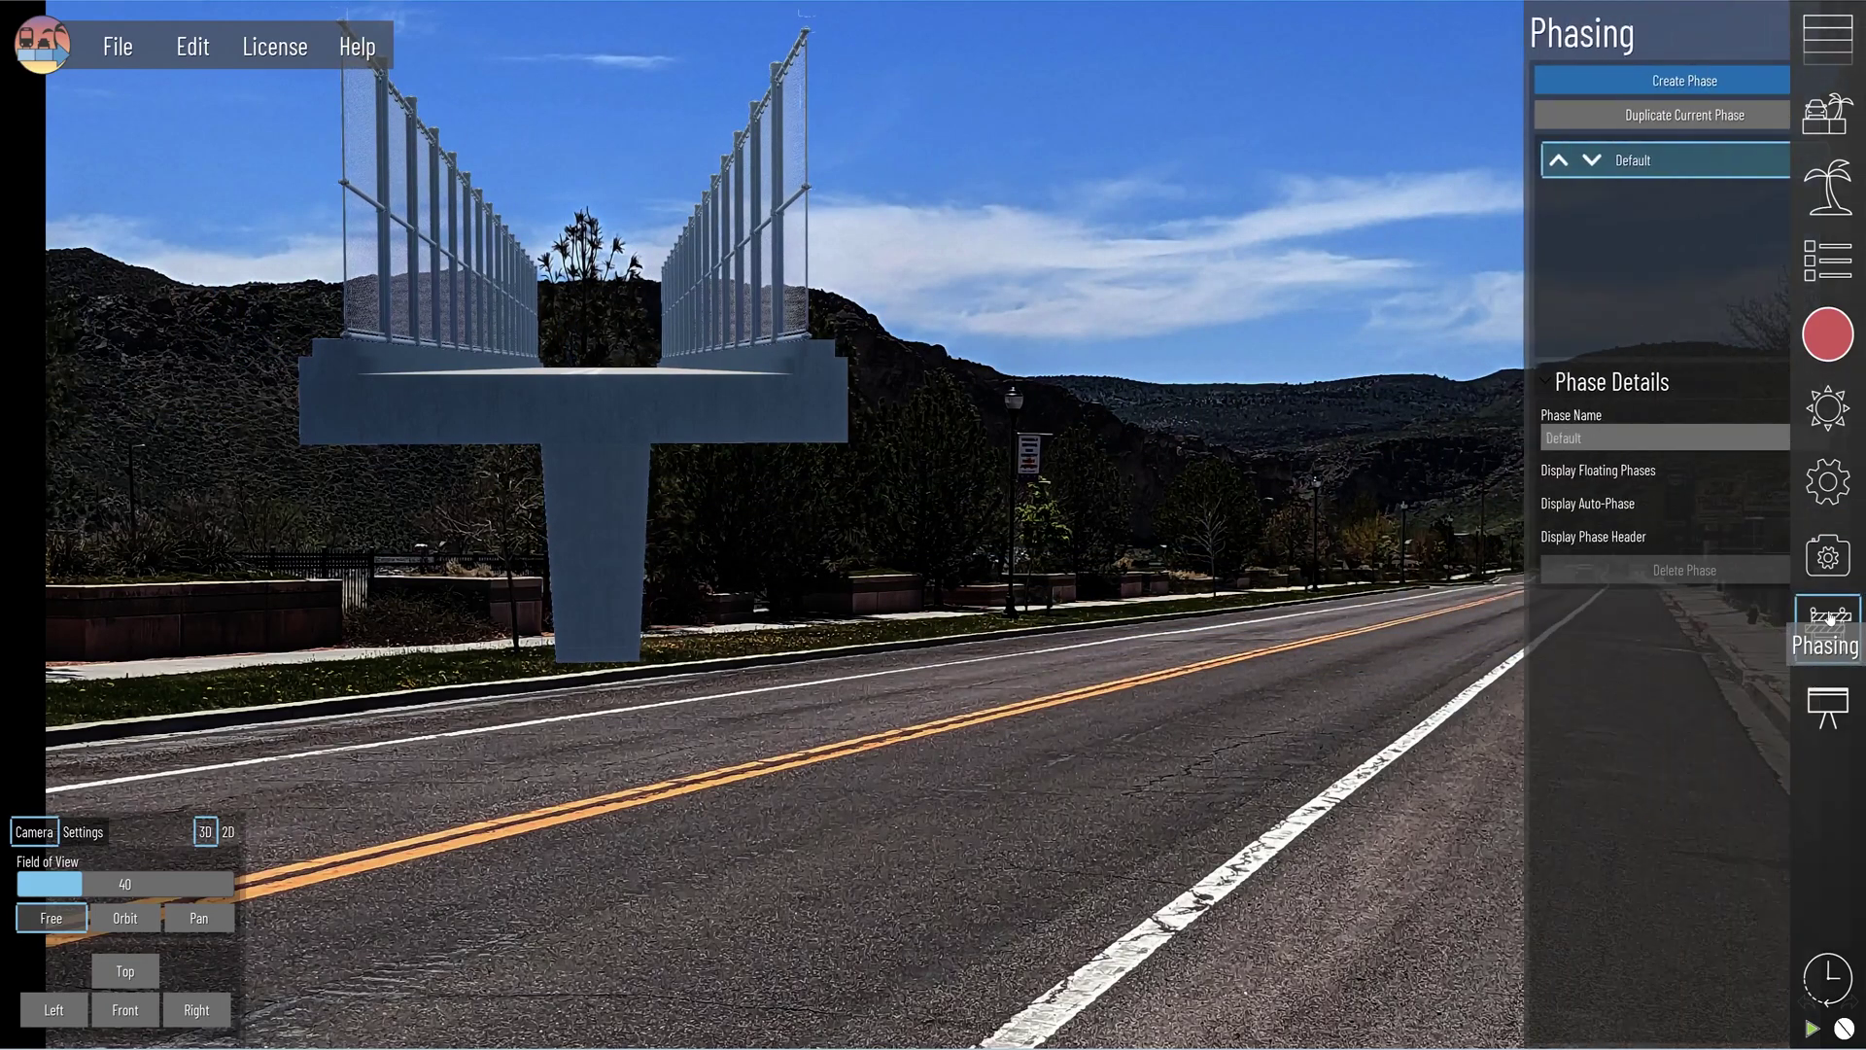
click(627, 347)
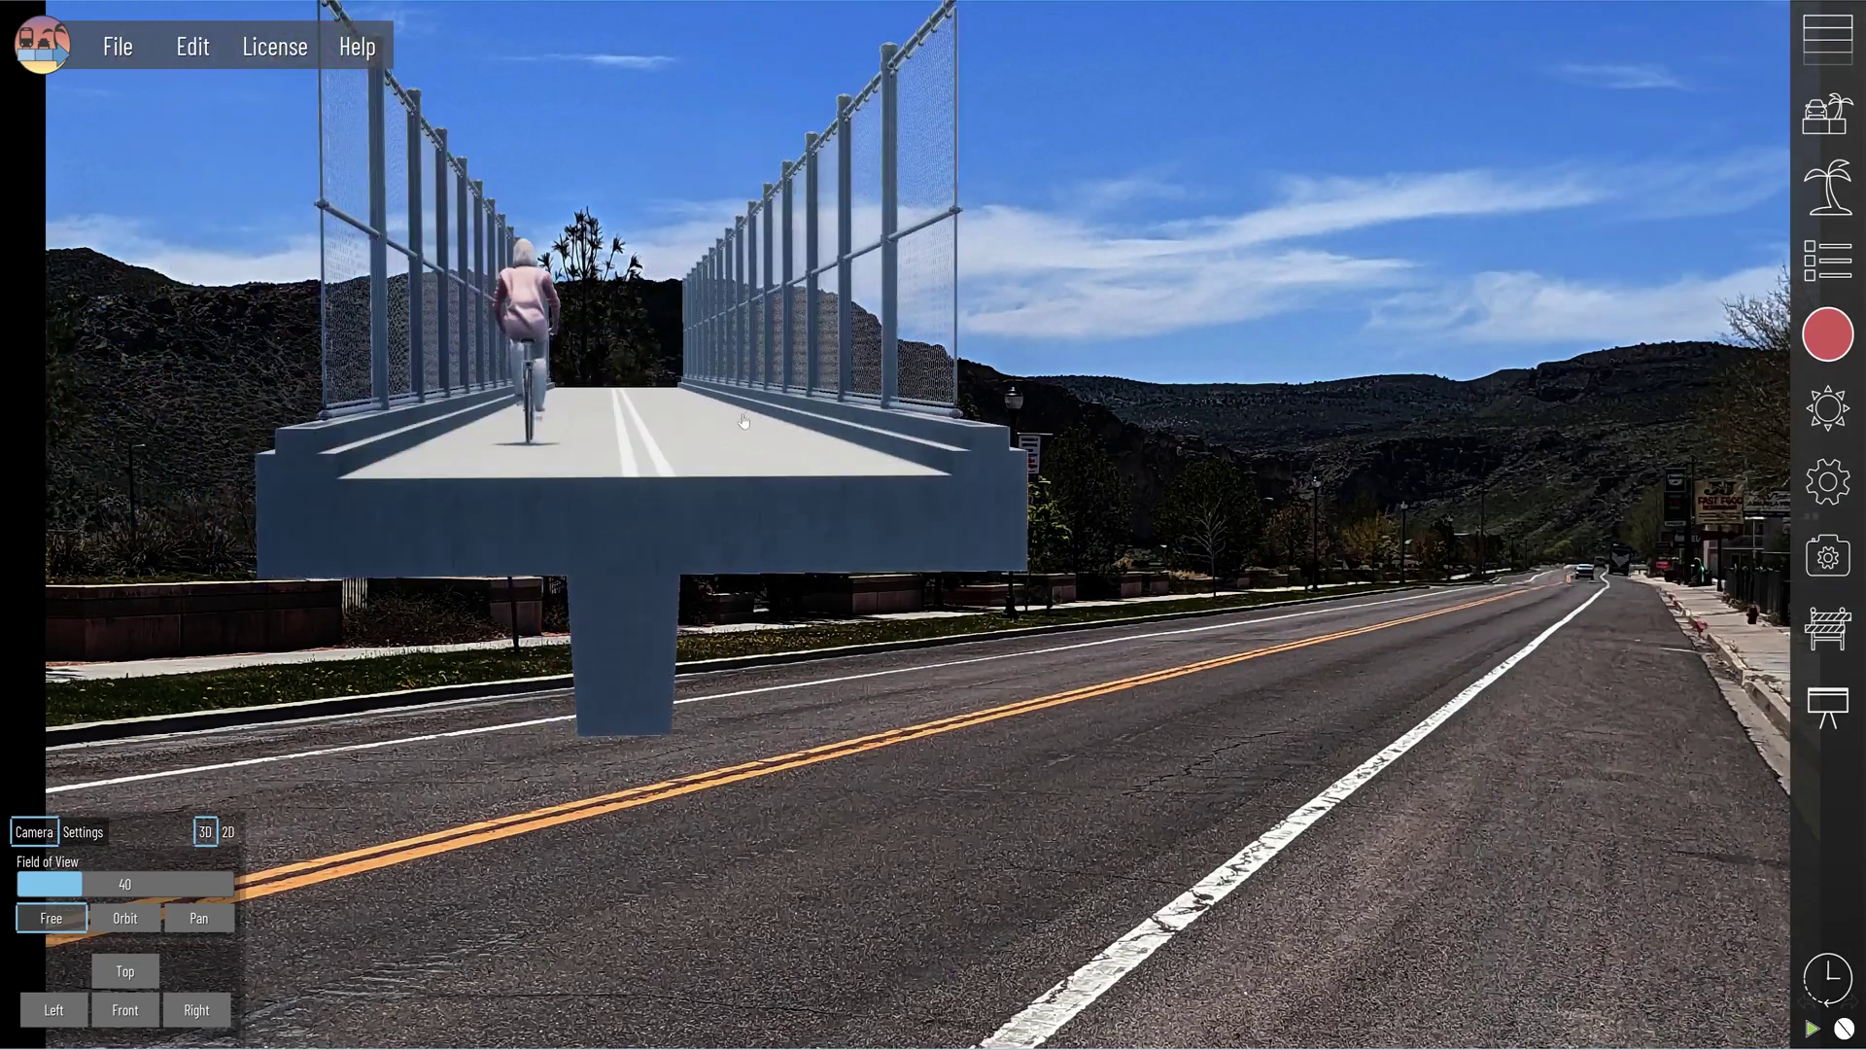
click(795, 509)
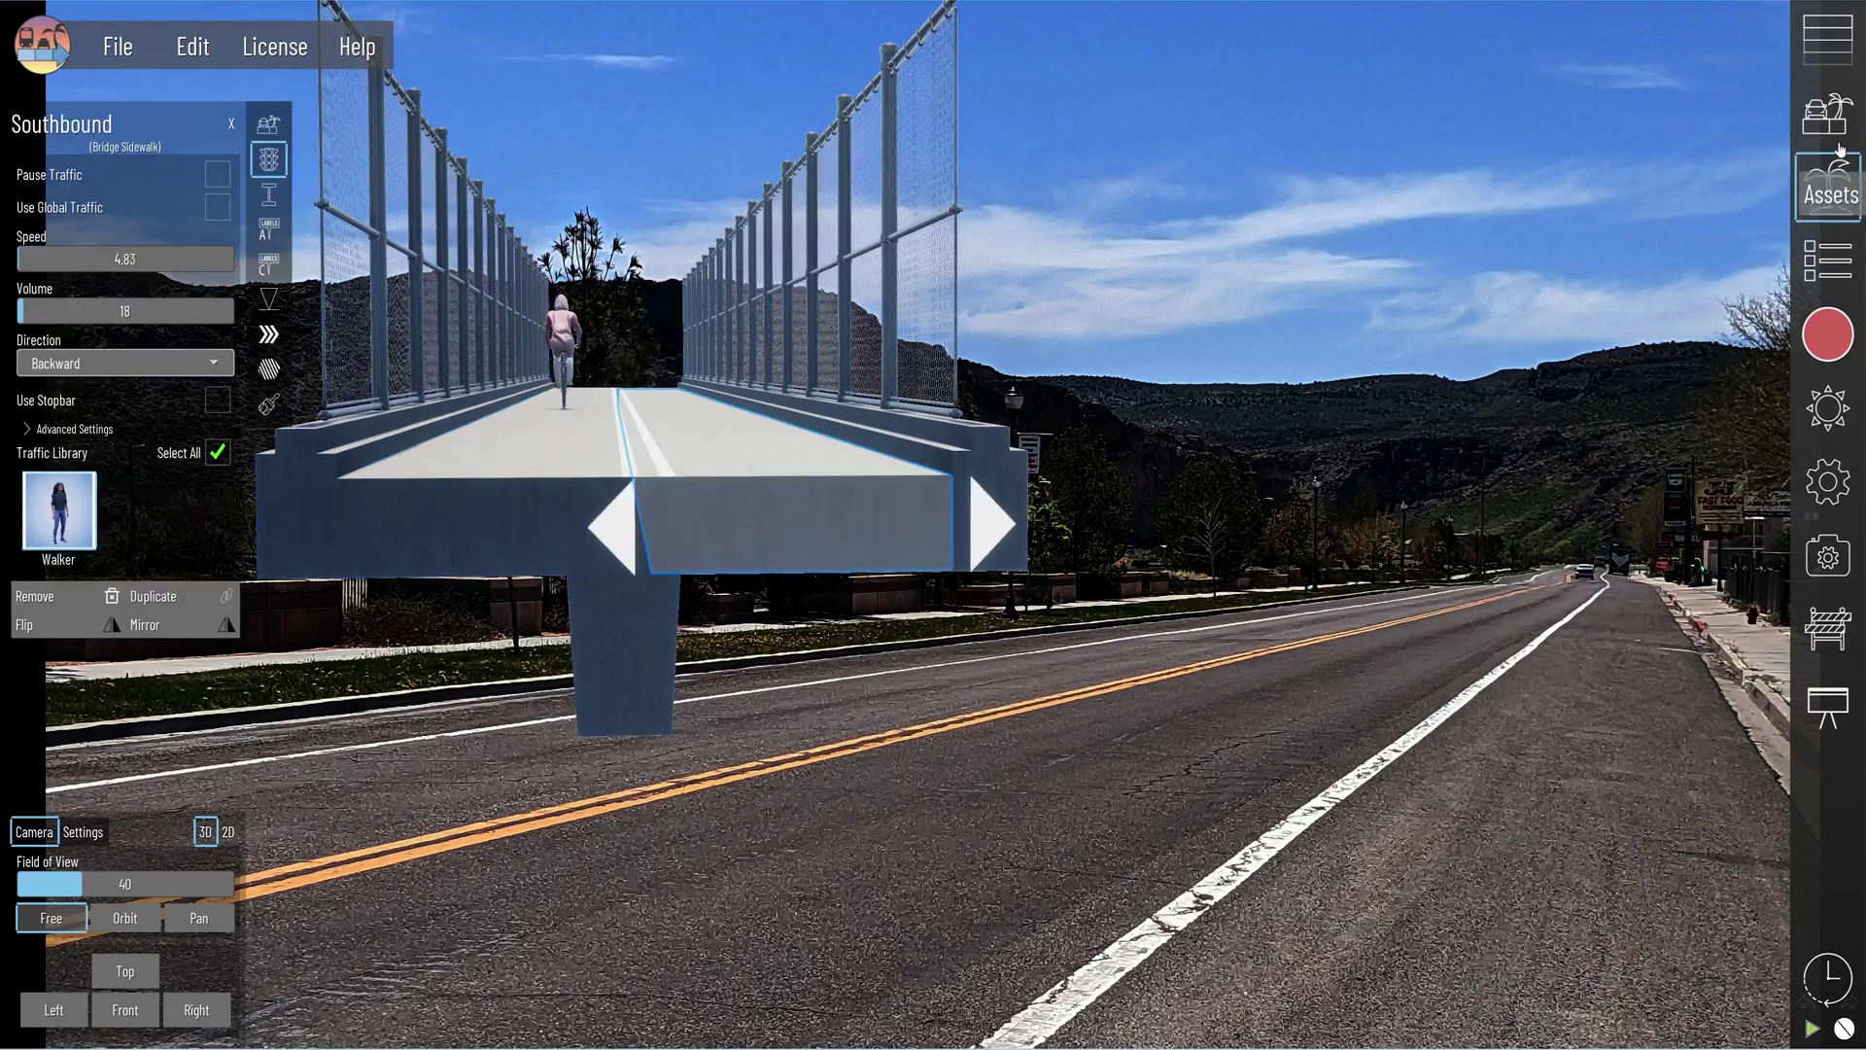
Look through the bridge section library and the example projects, including Ped Bridge
click(1827, 39)
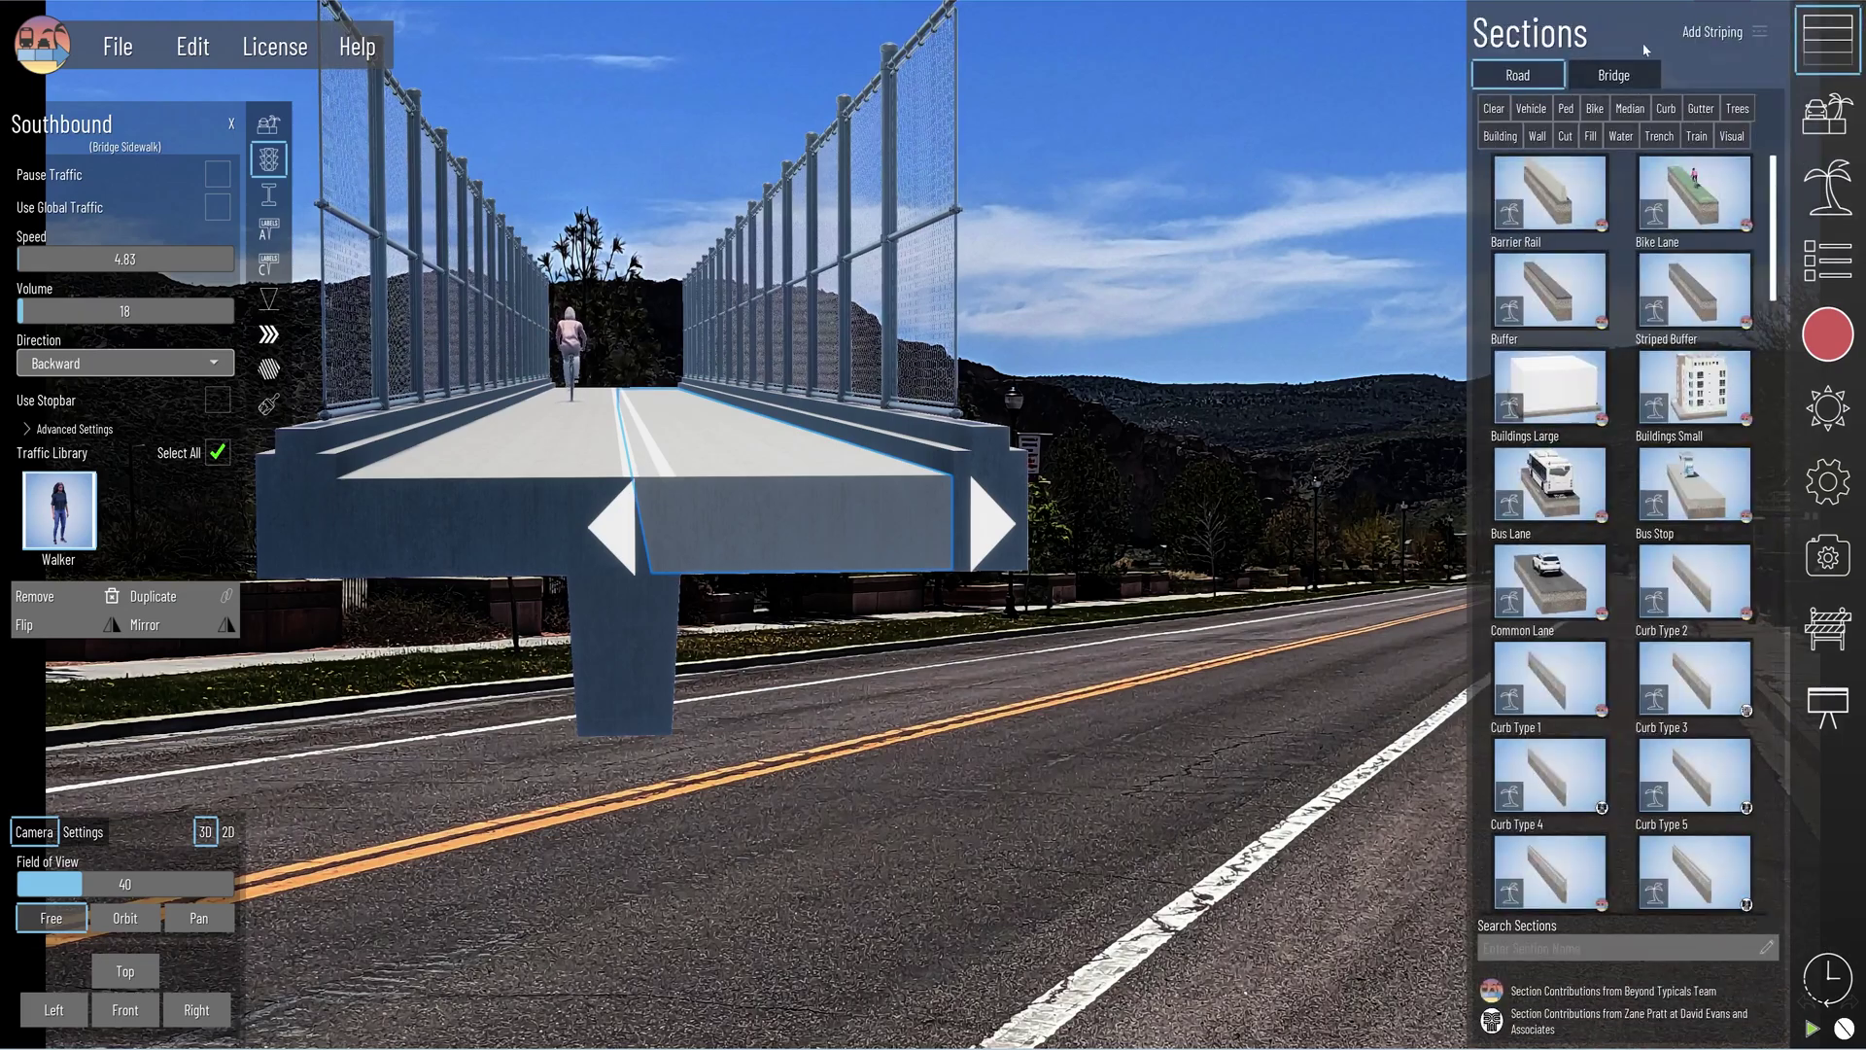
click(1622, 80)
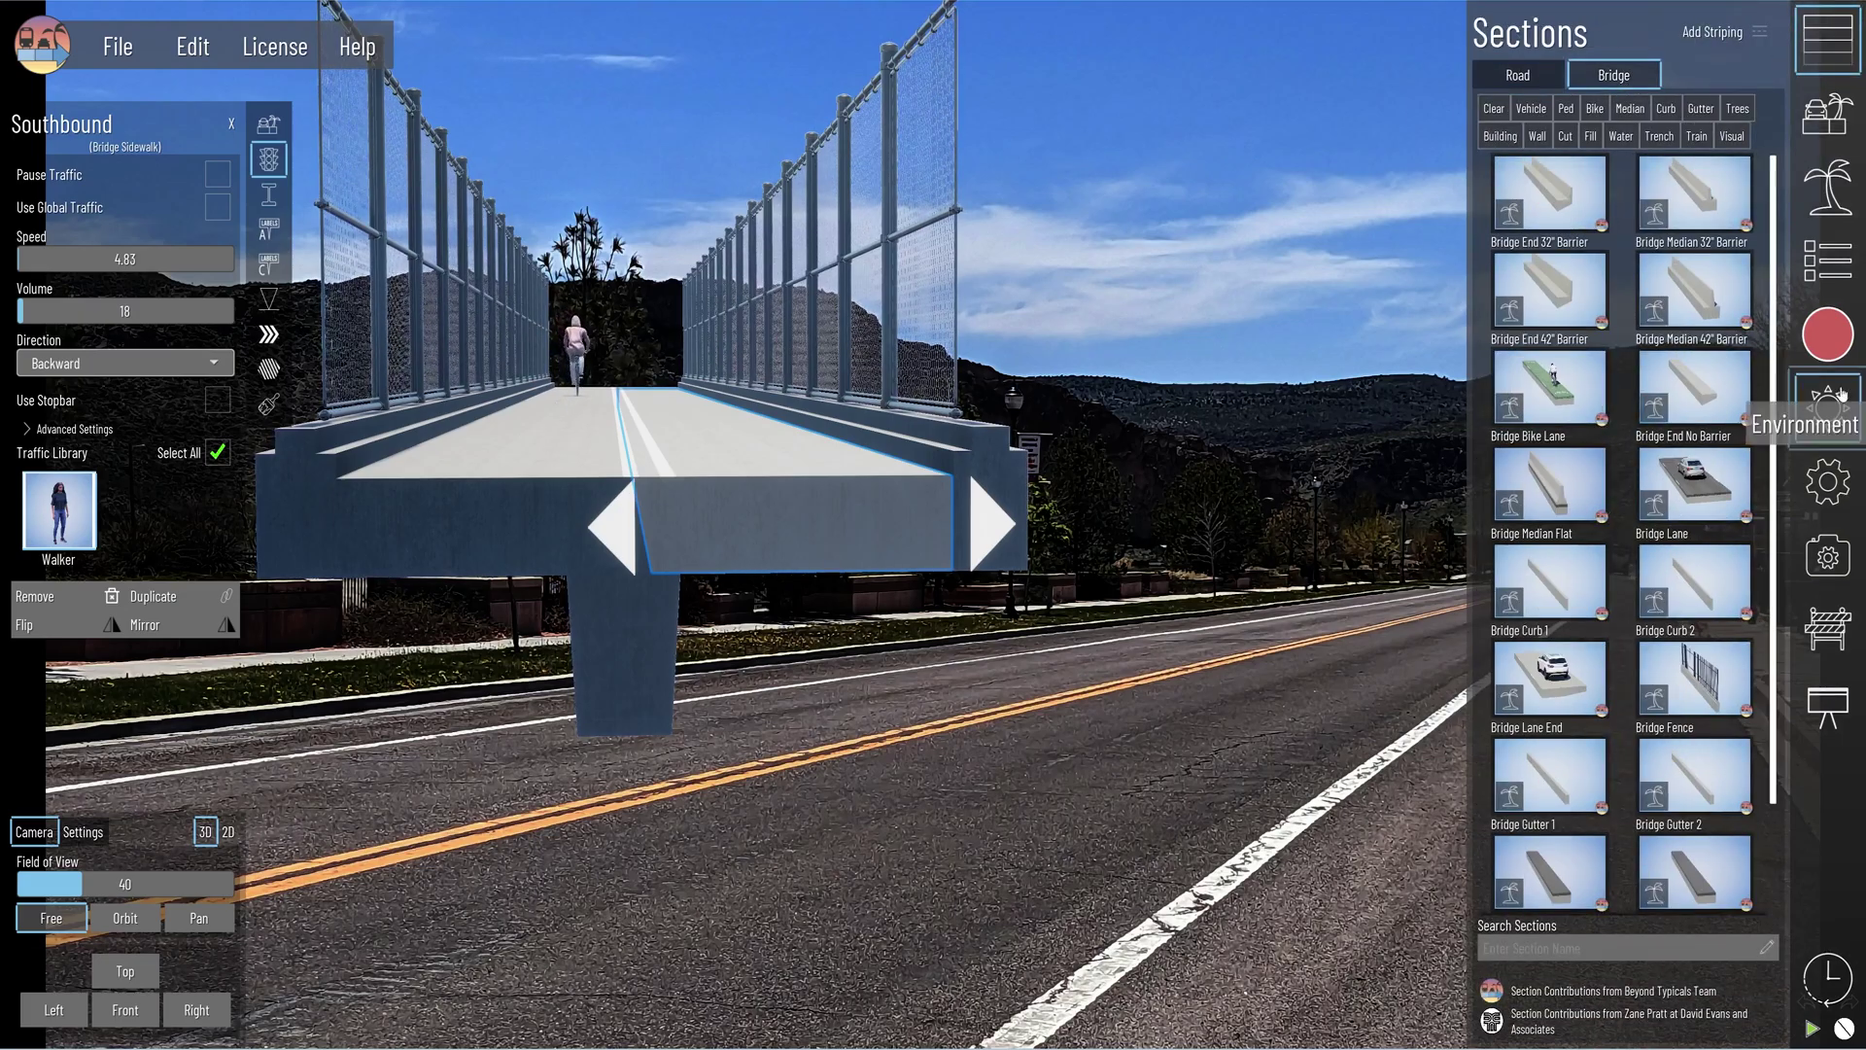
click(1827, 115)
scroll(1655, 433, down, 1)
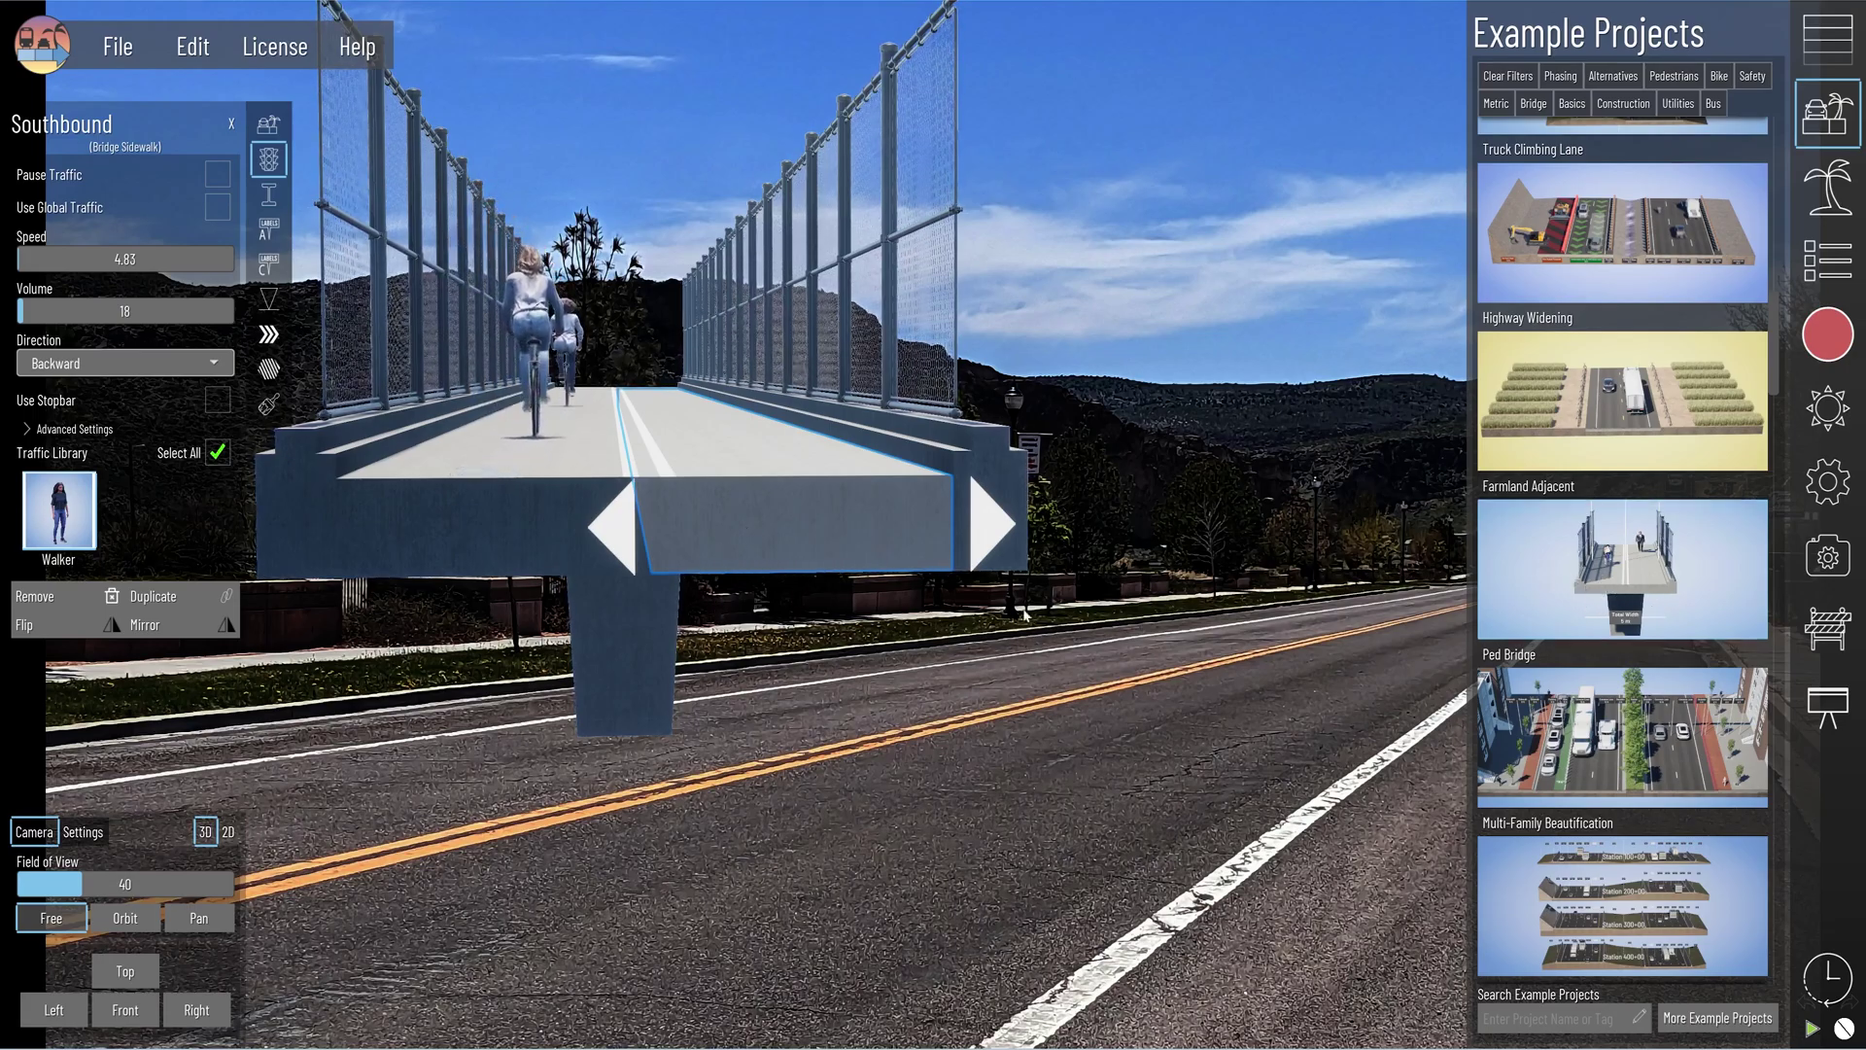
scroll(1642, 568, down, 2)
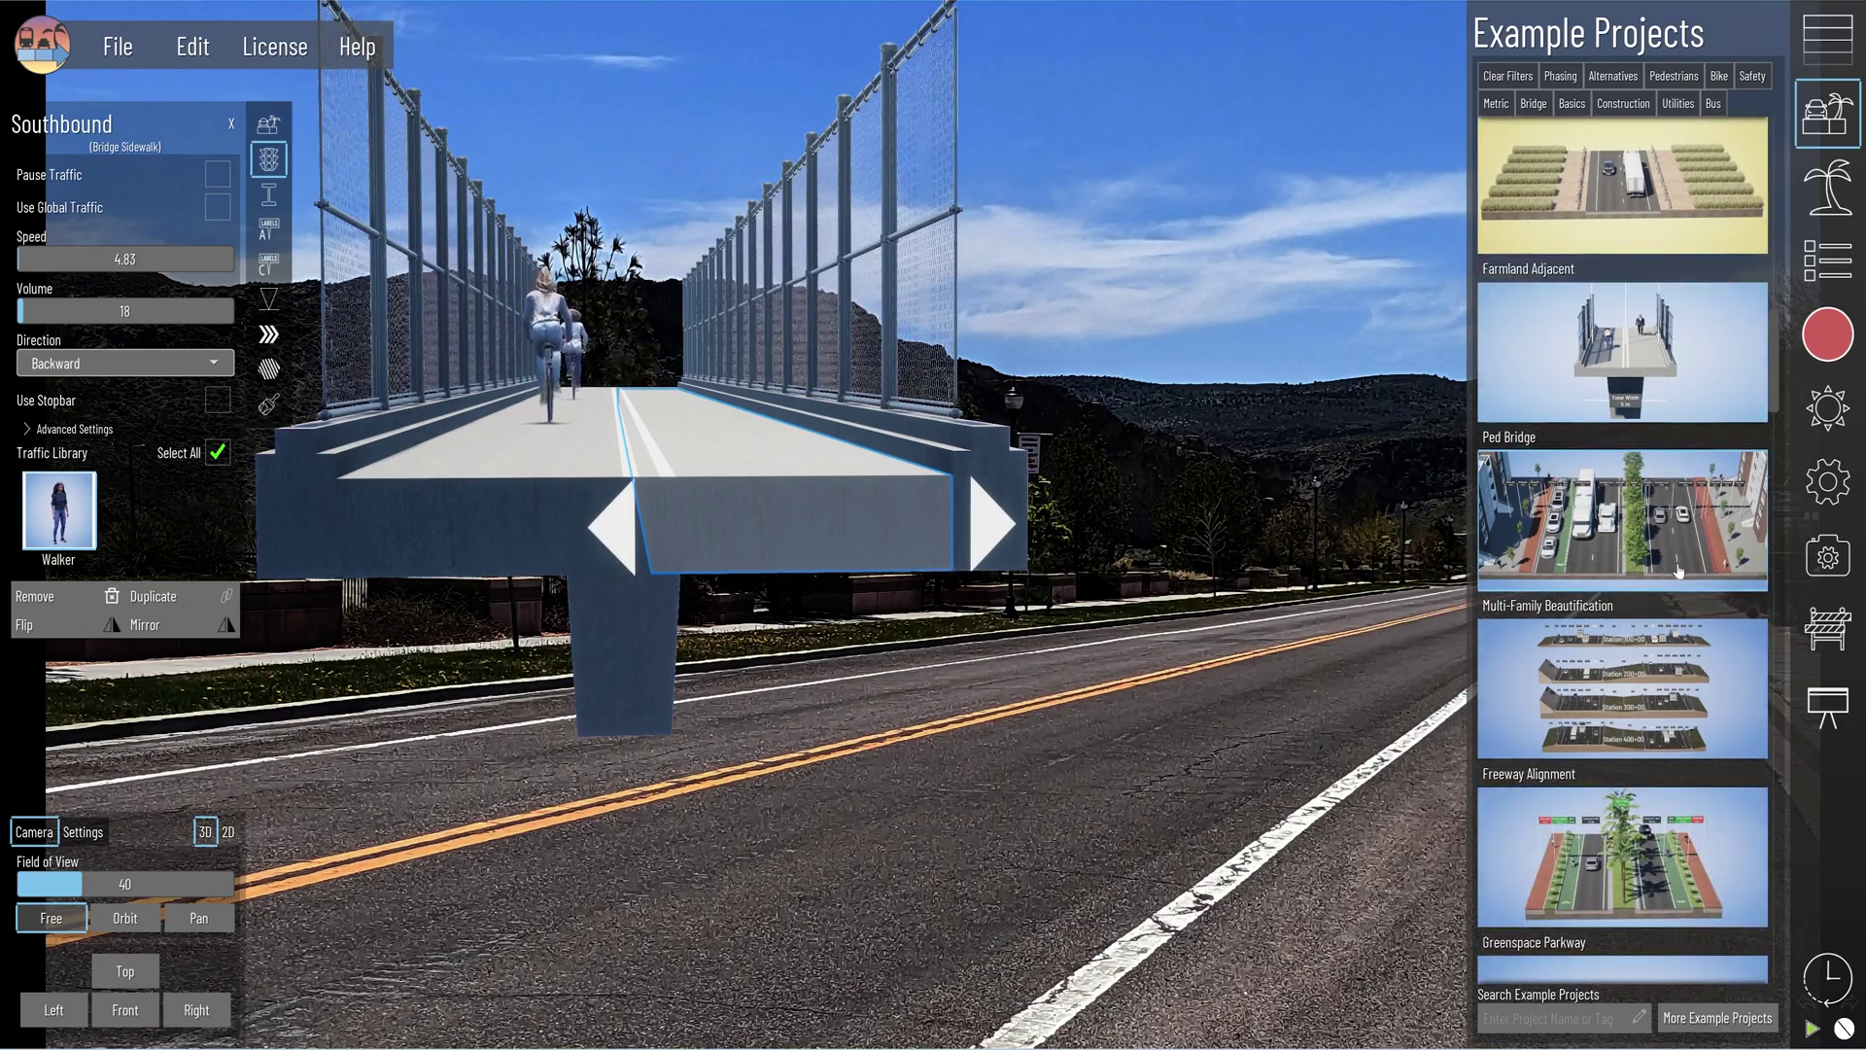
scroll(1679, 570, down, 6)
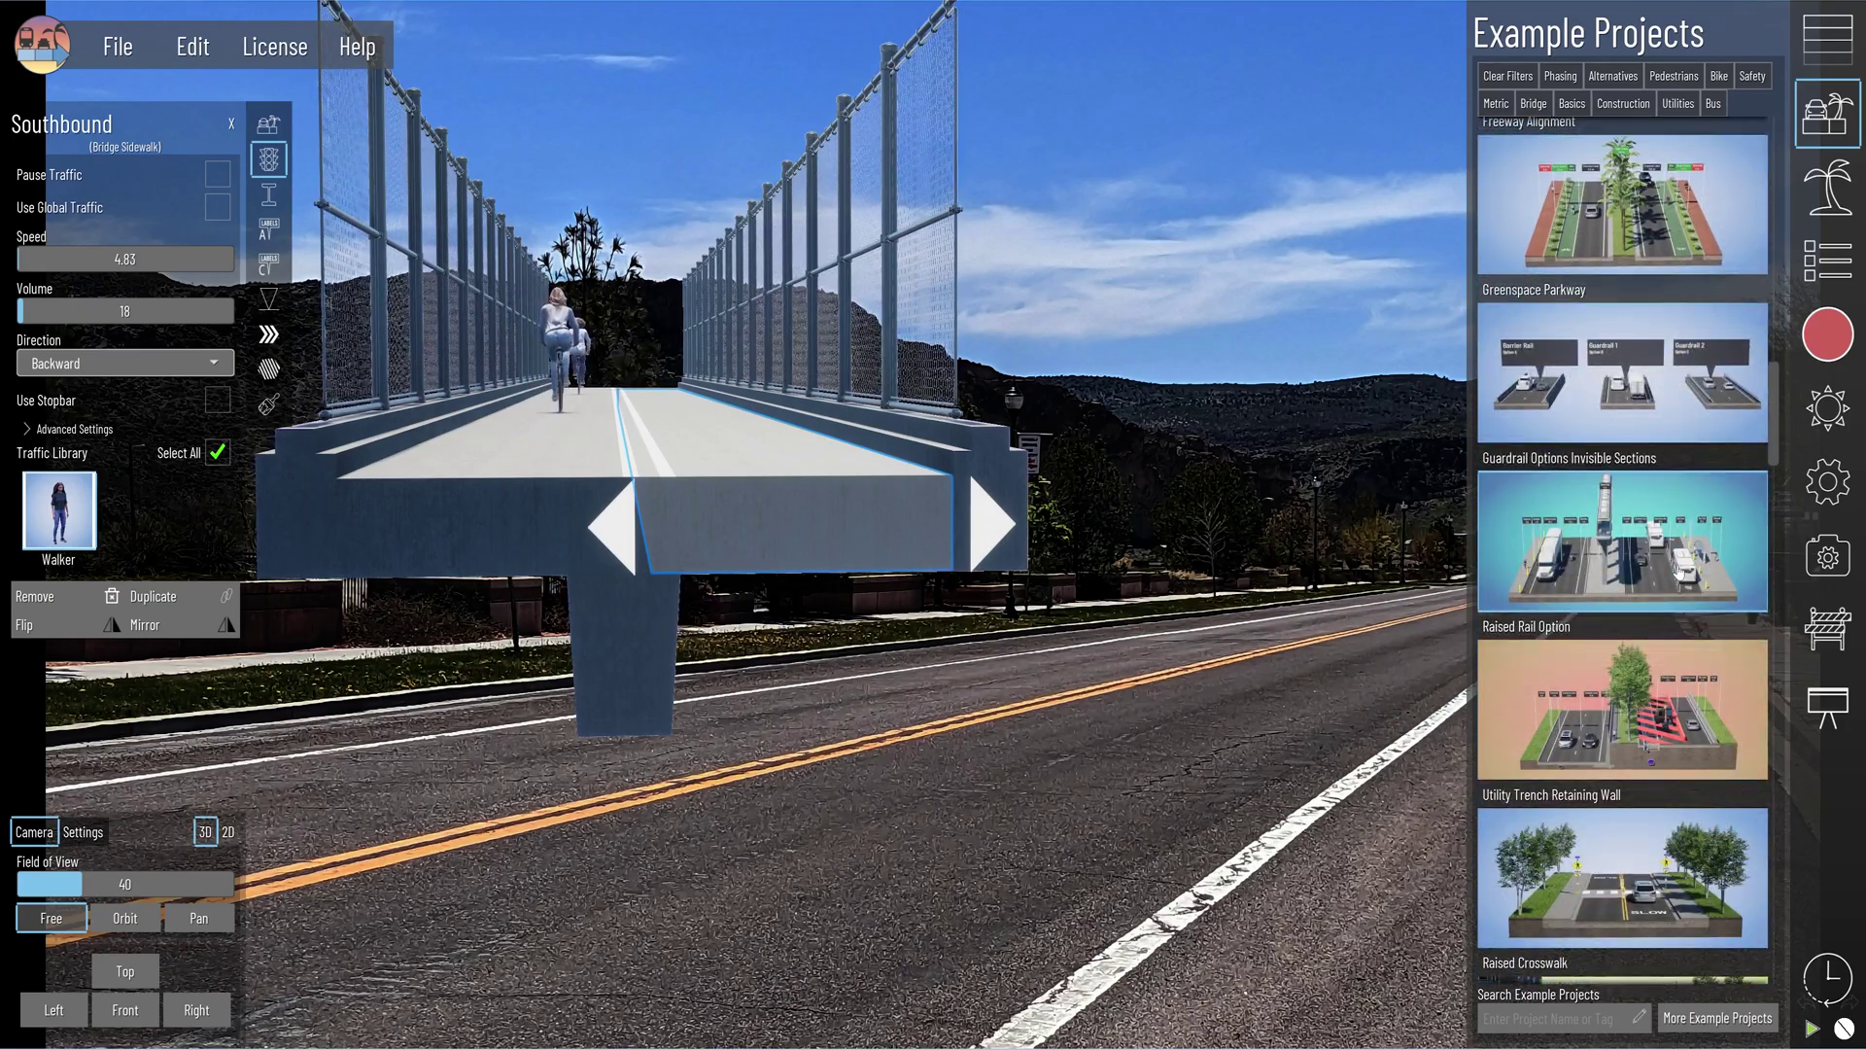
click(1824, 122)
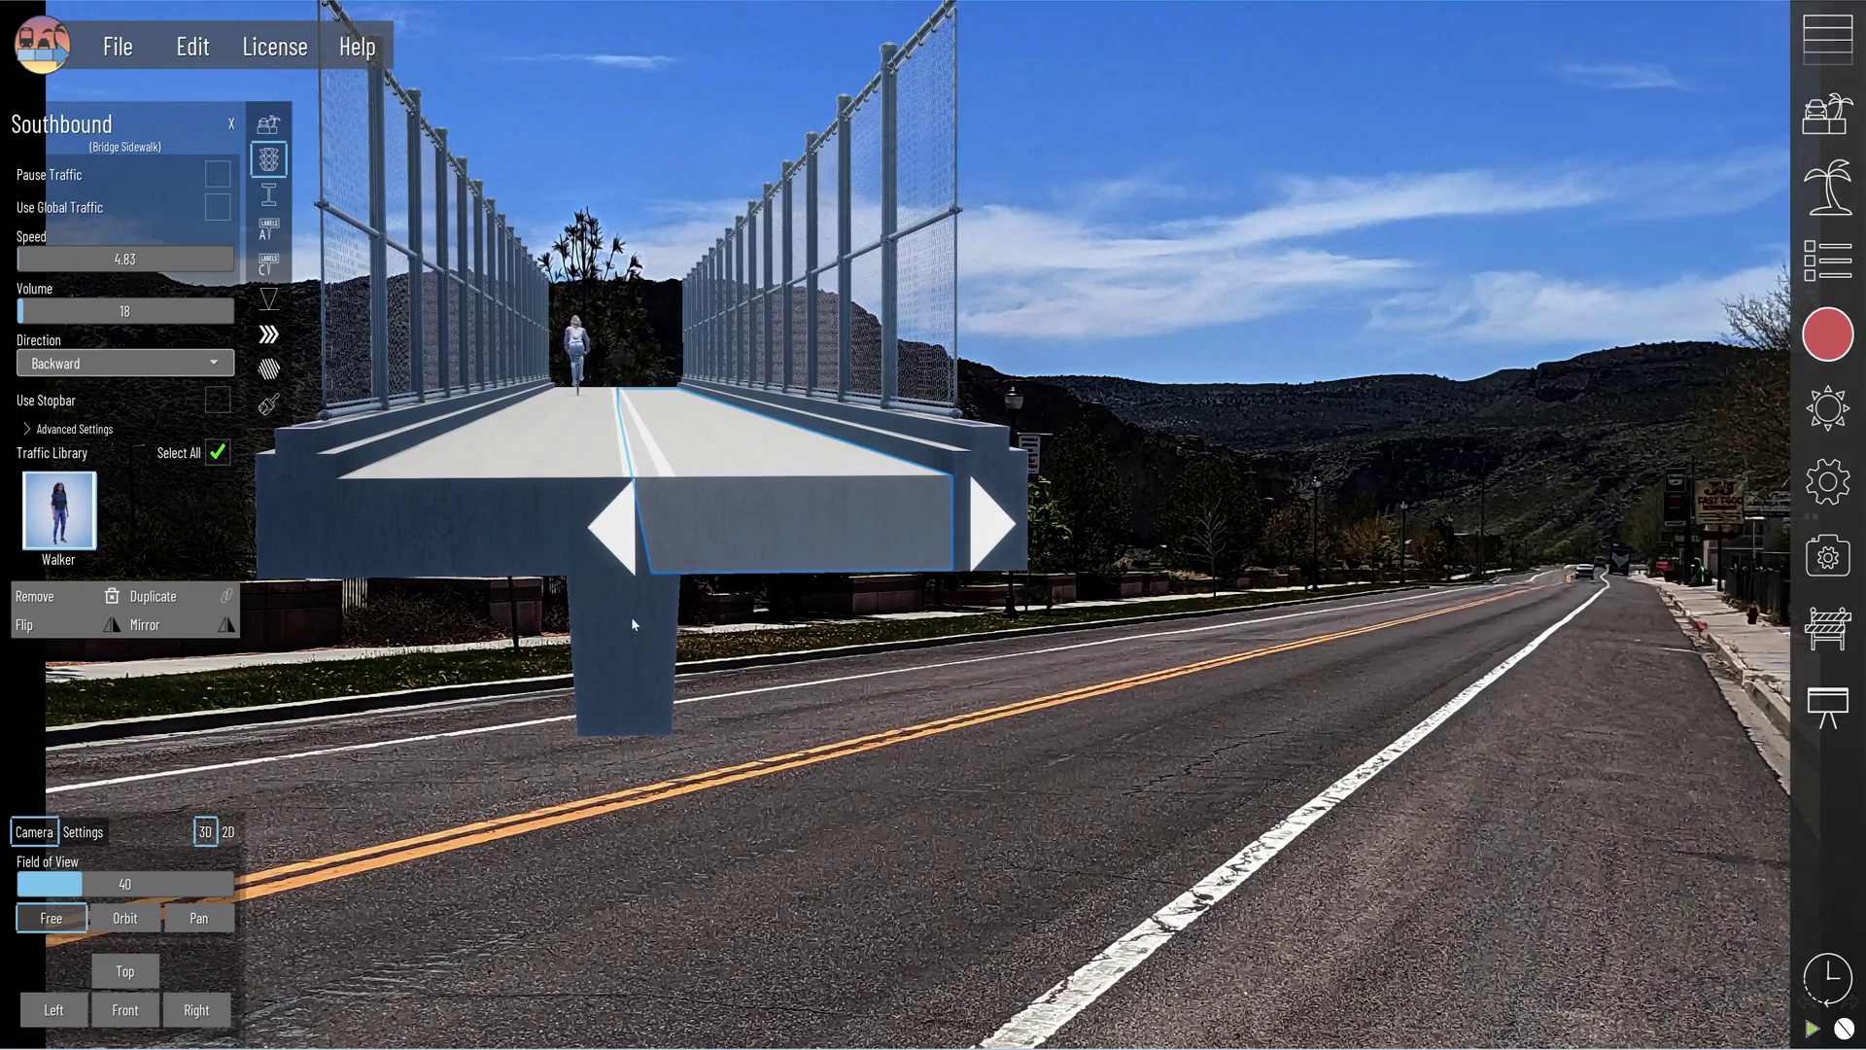
Orbit around the pedestrian bridge and restore the saved camera Preset 1 to realign it with the street photo
click(698, 649)
drag(698, 650, 746, 646)
click(1837, 333)
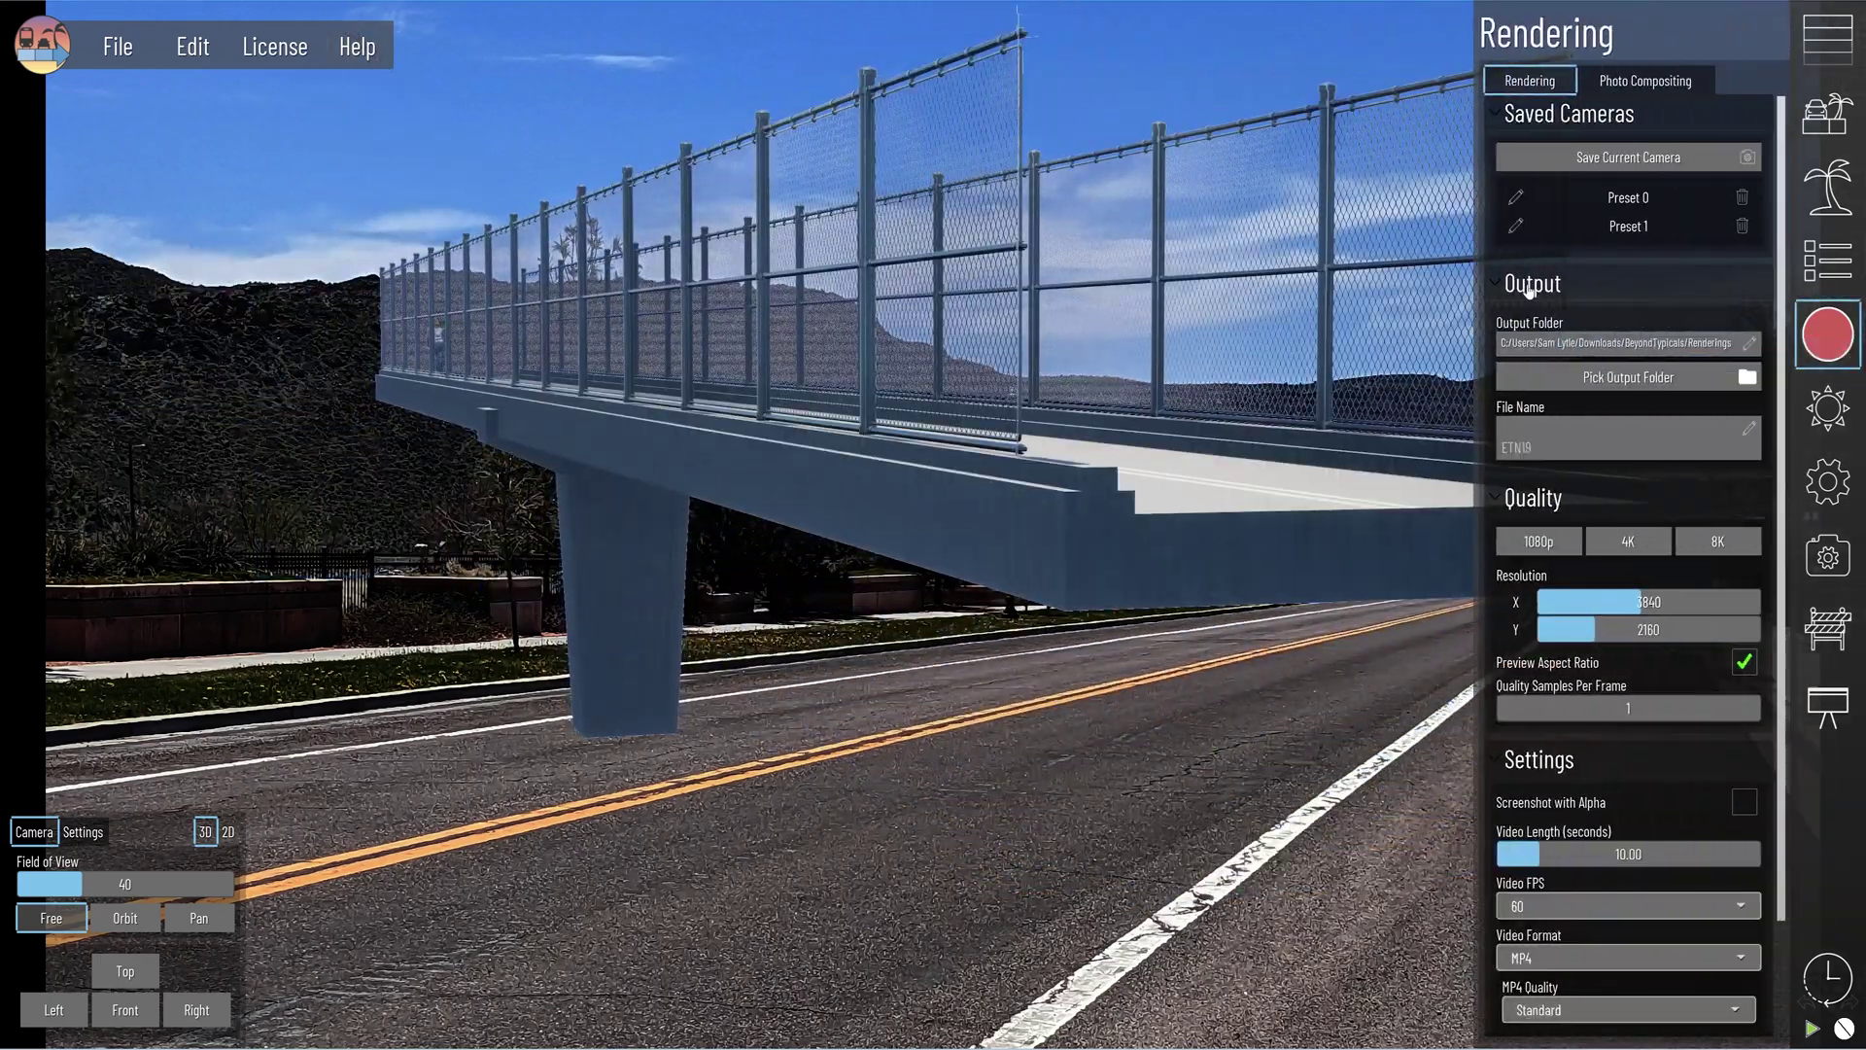
click(1621, 225)
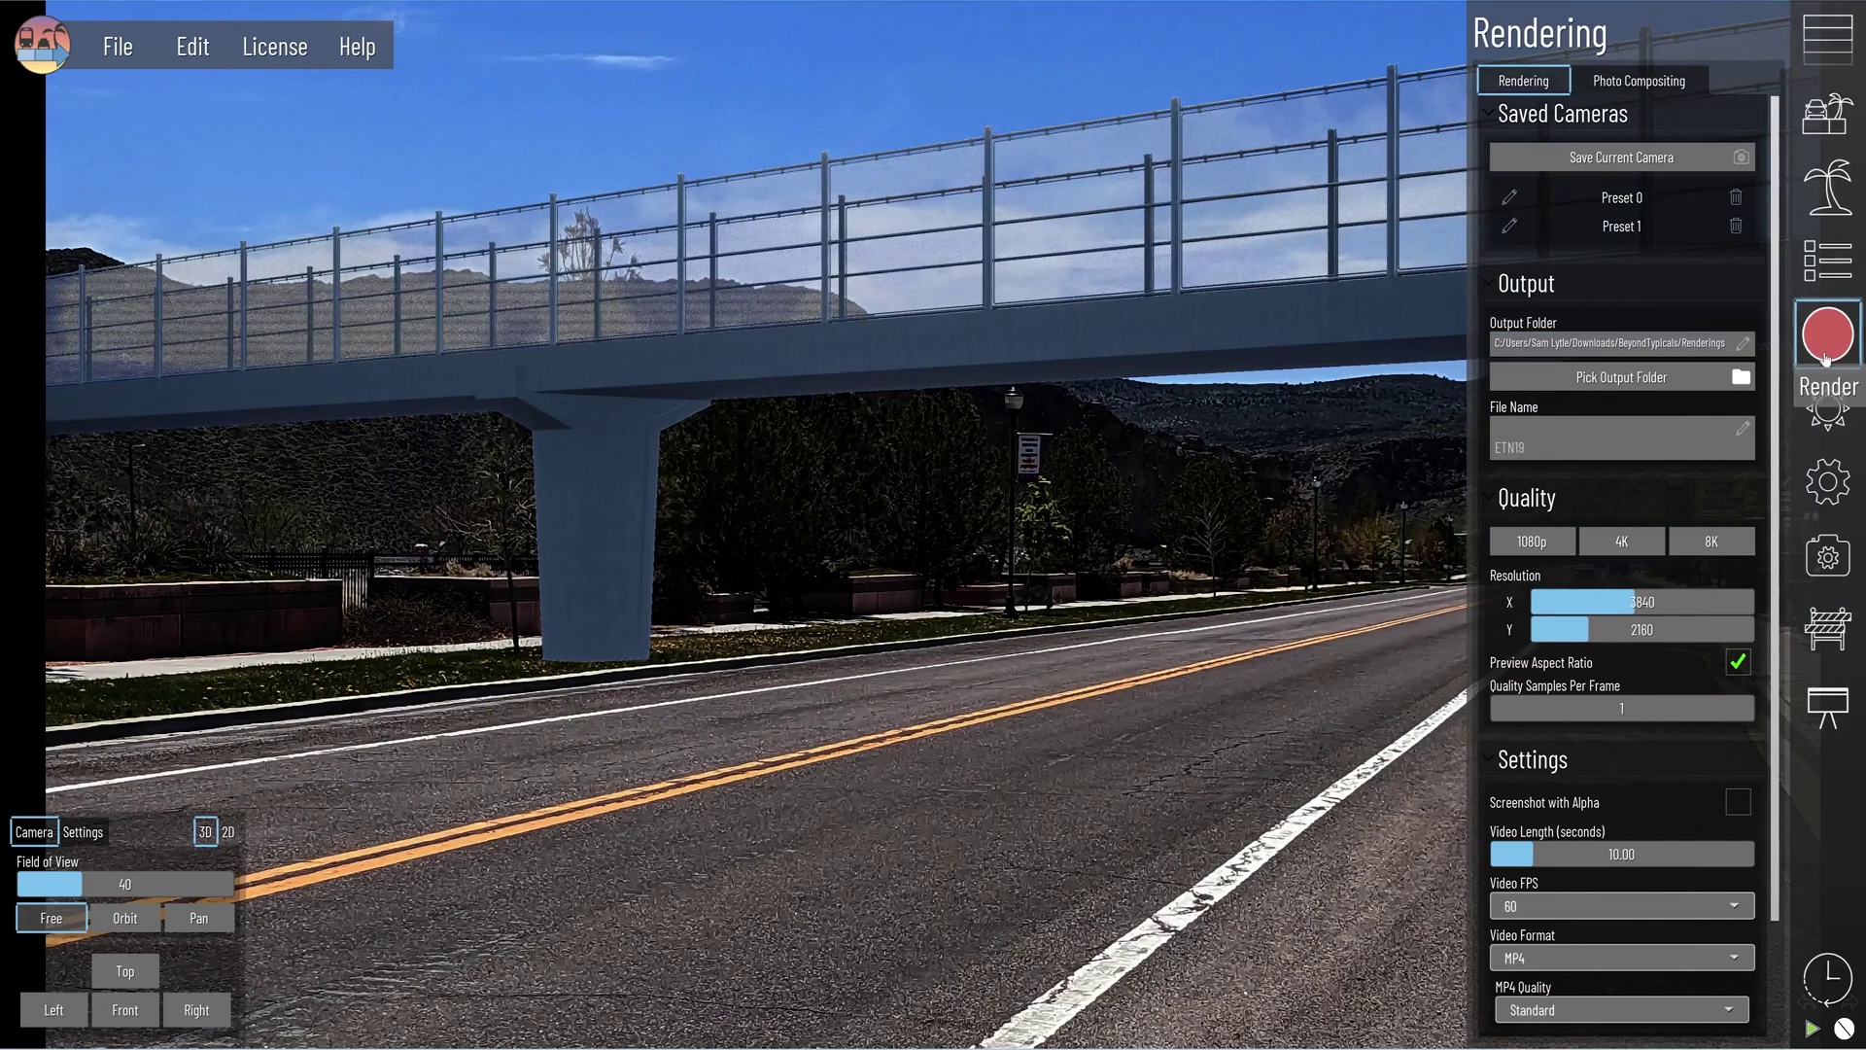
click(1826, 357)
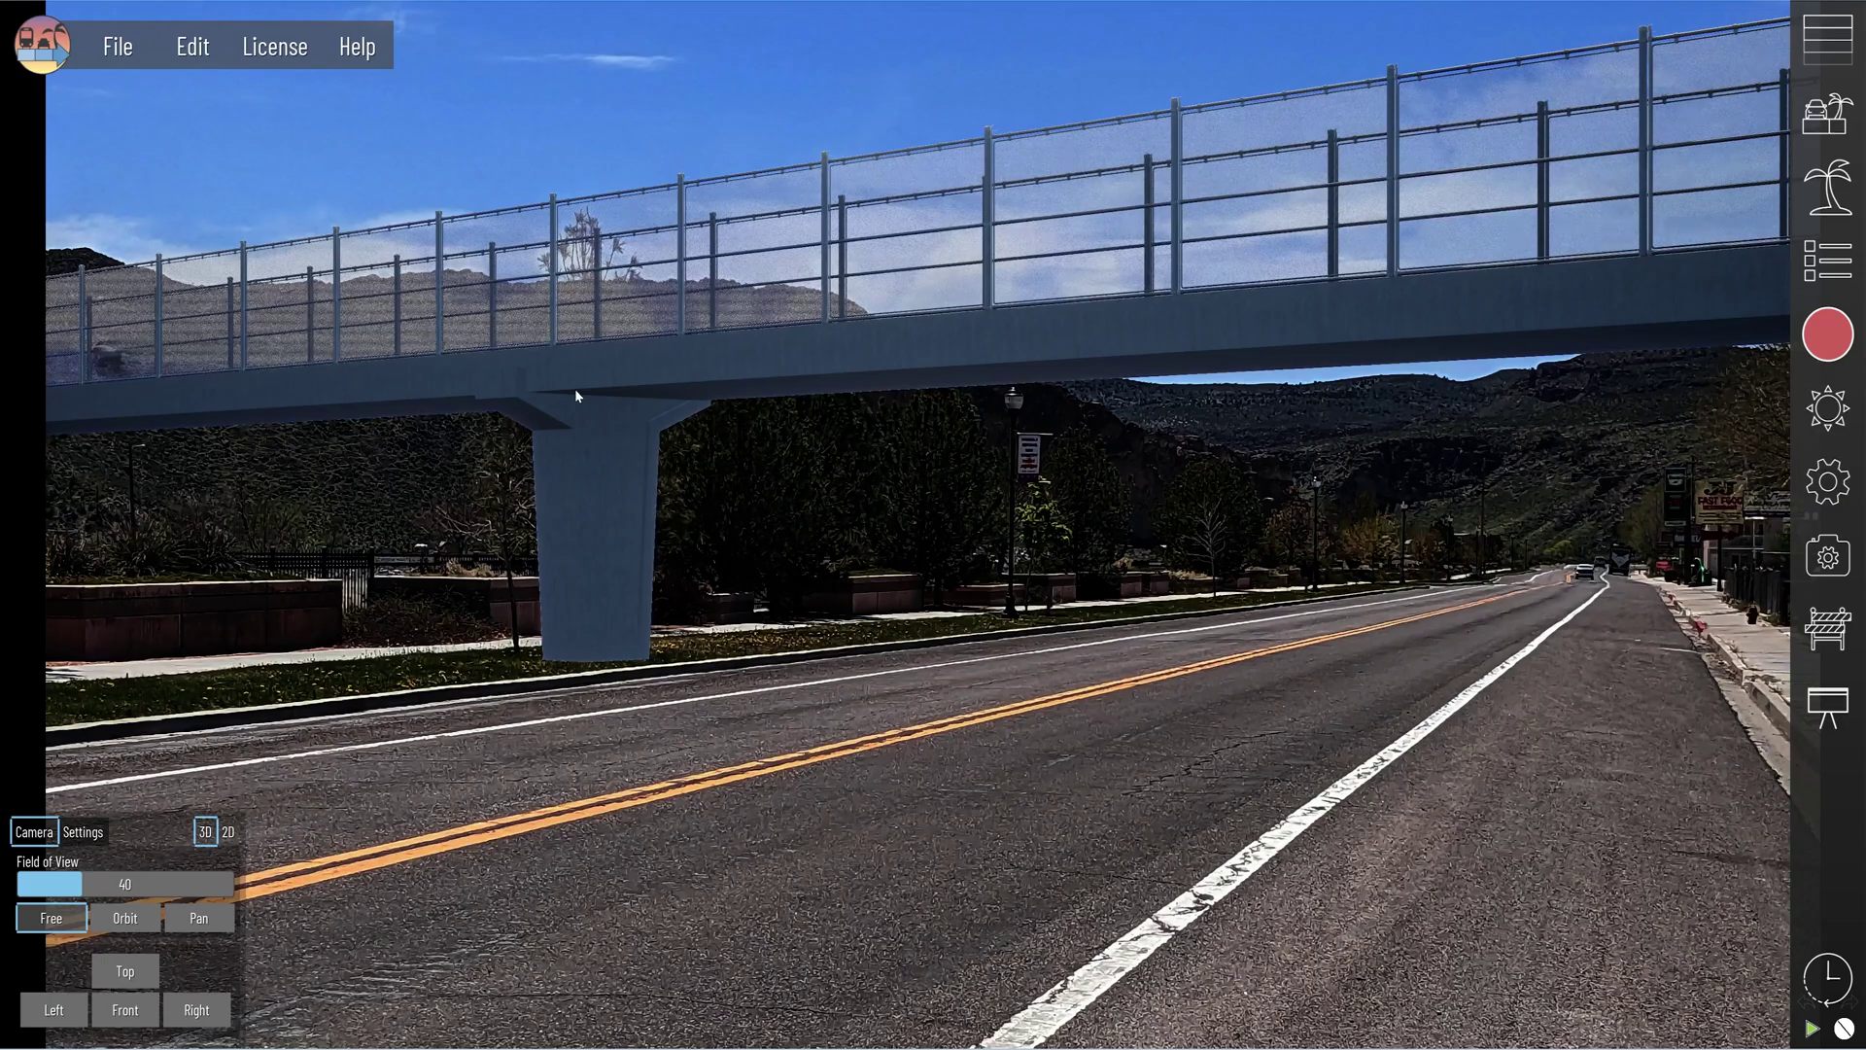
Try Fence 3 and Fence 1 as the primary asset of the bridge's fence section and return it to Fence 5
click(797, 334)
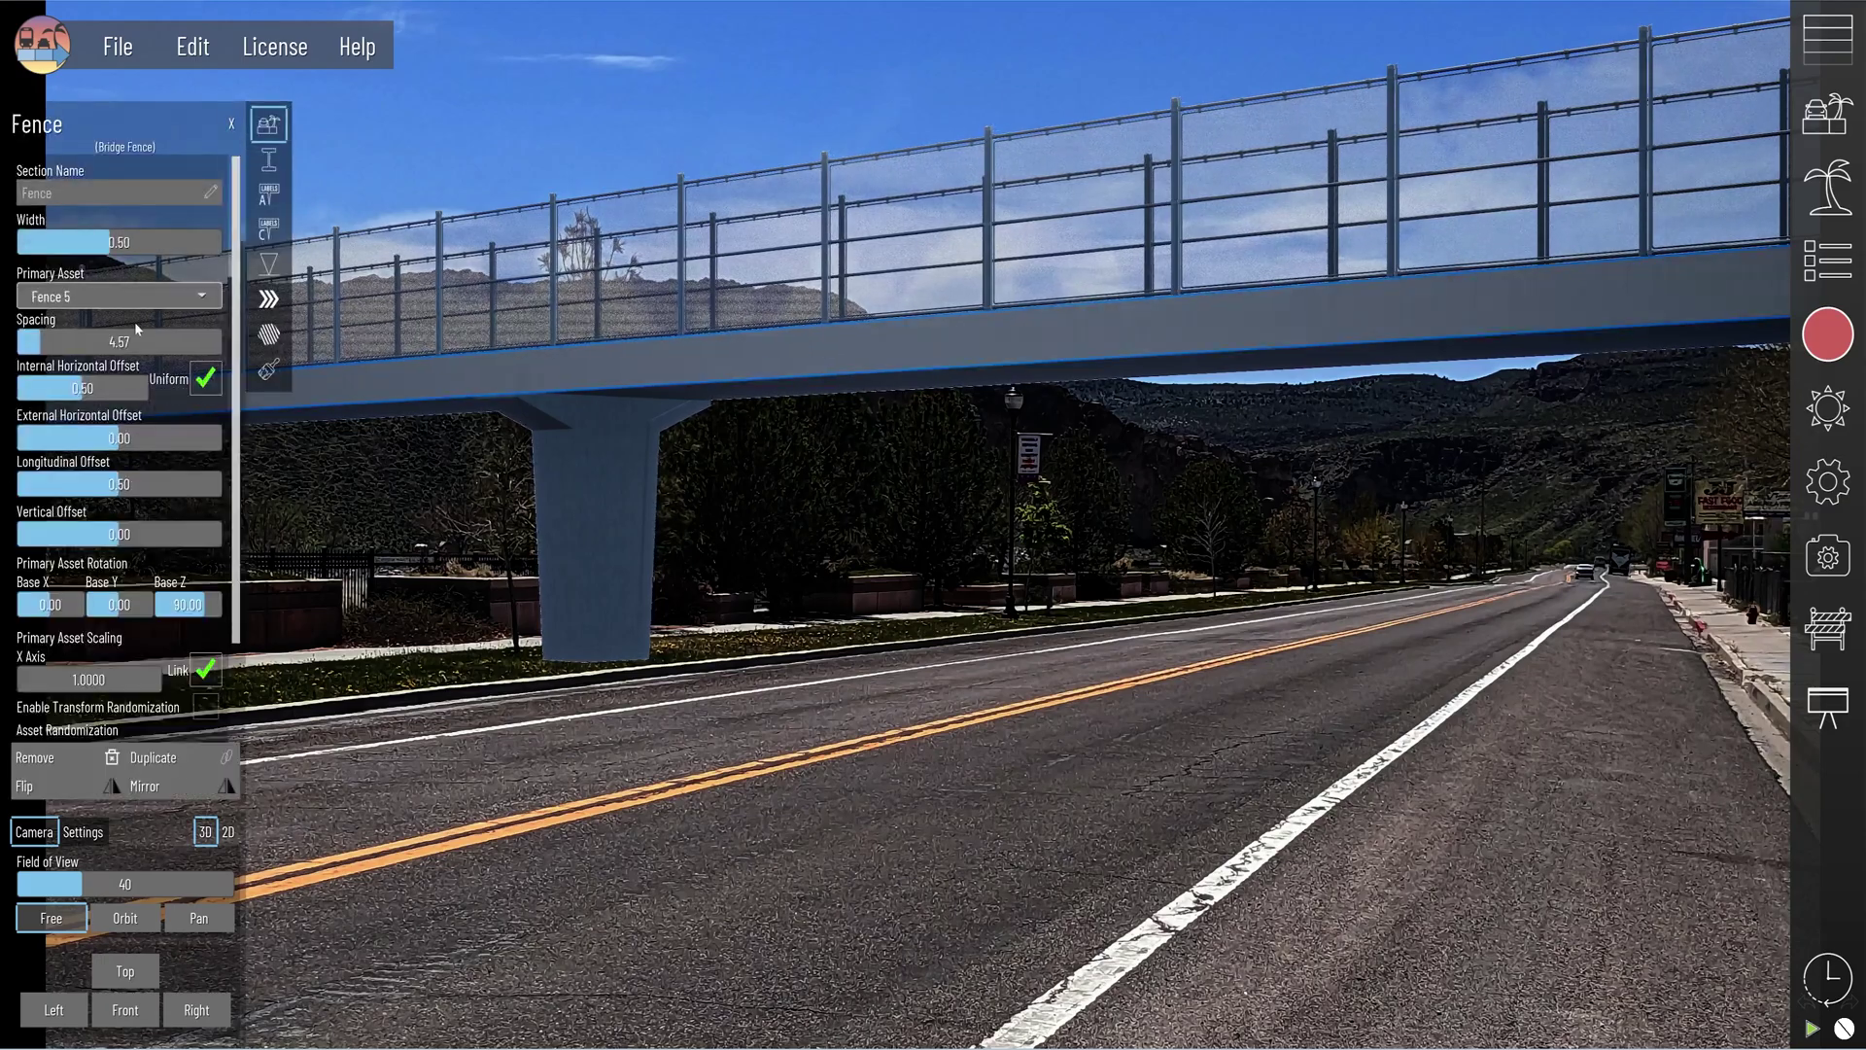
click(156, 296)
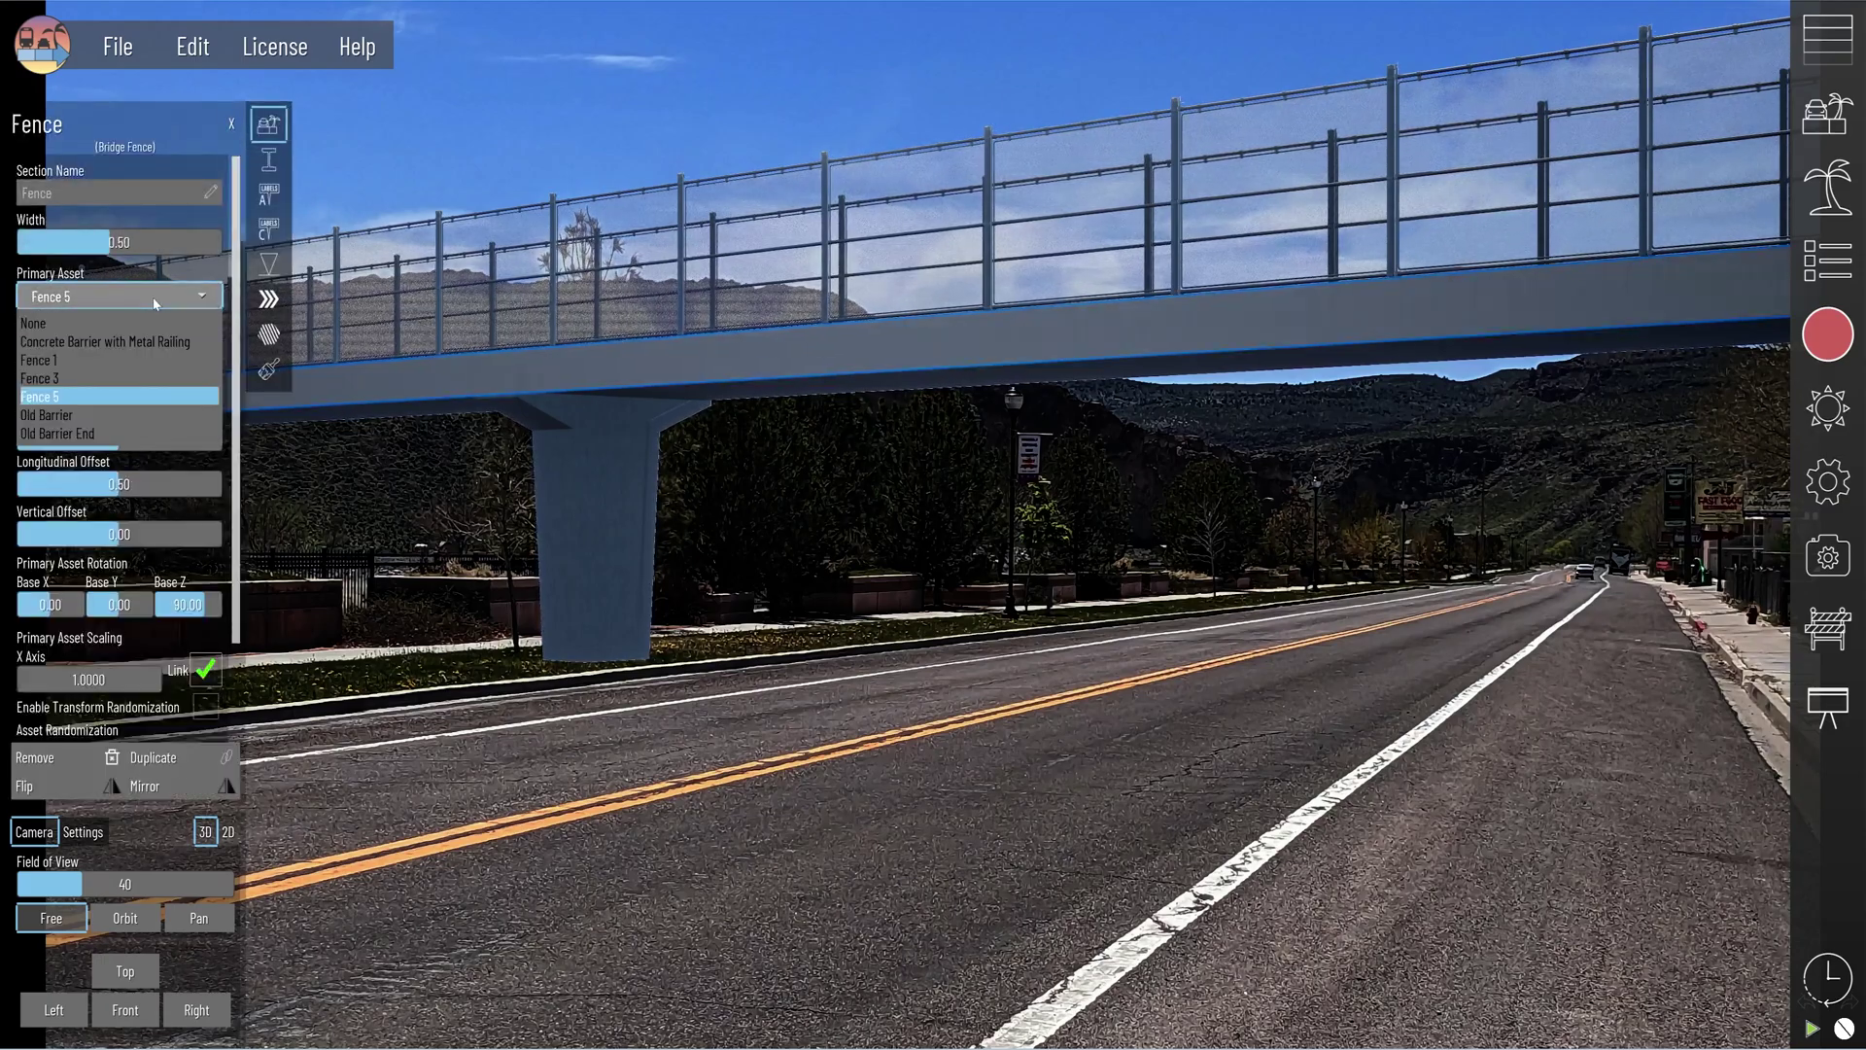
click(139, 365)
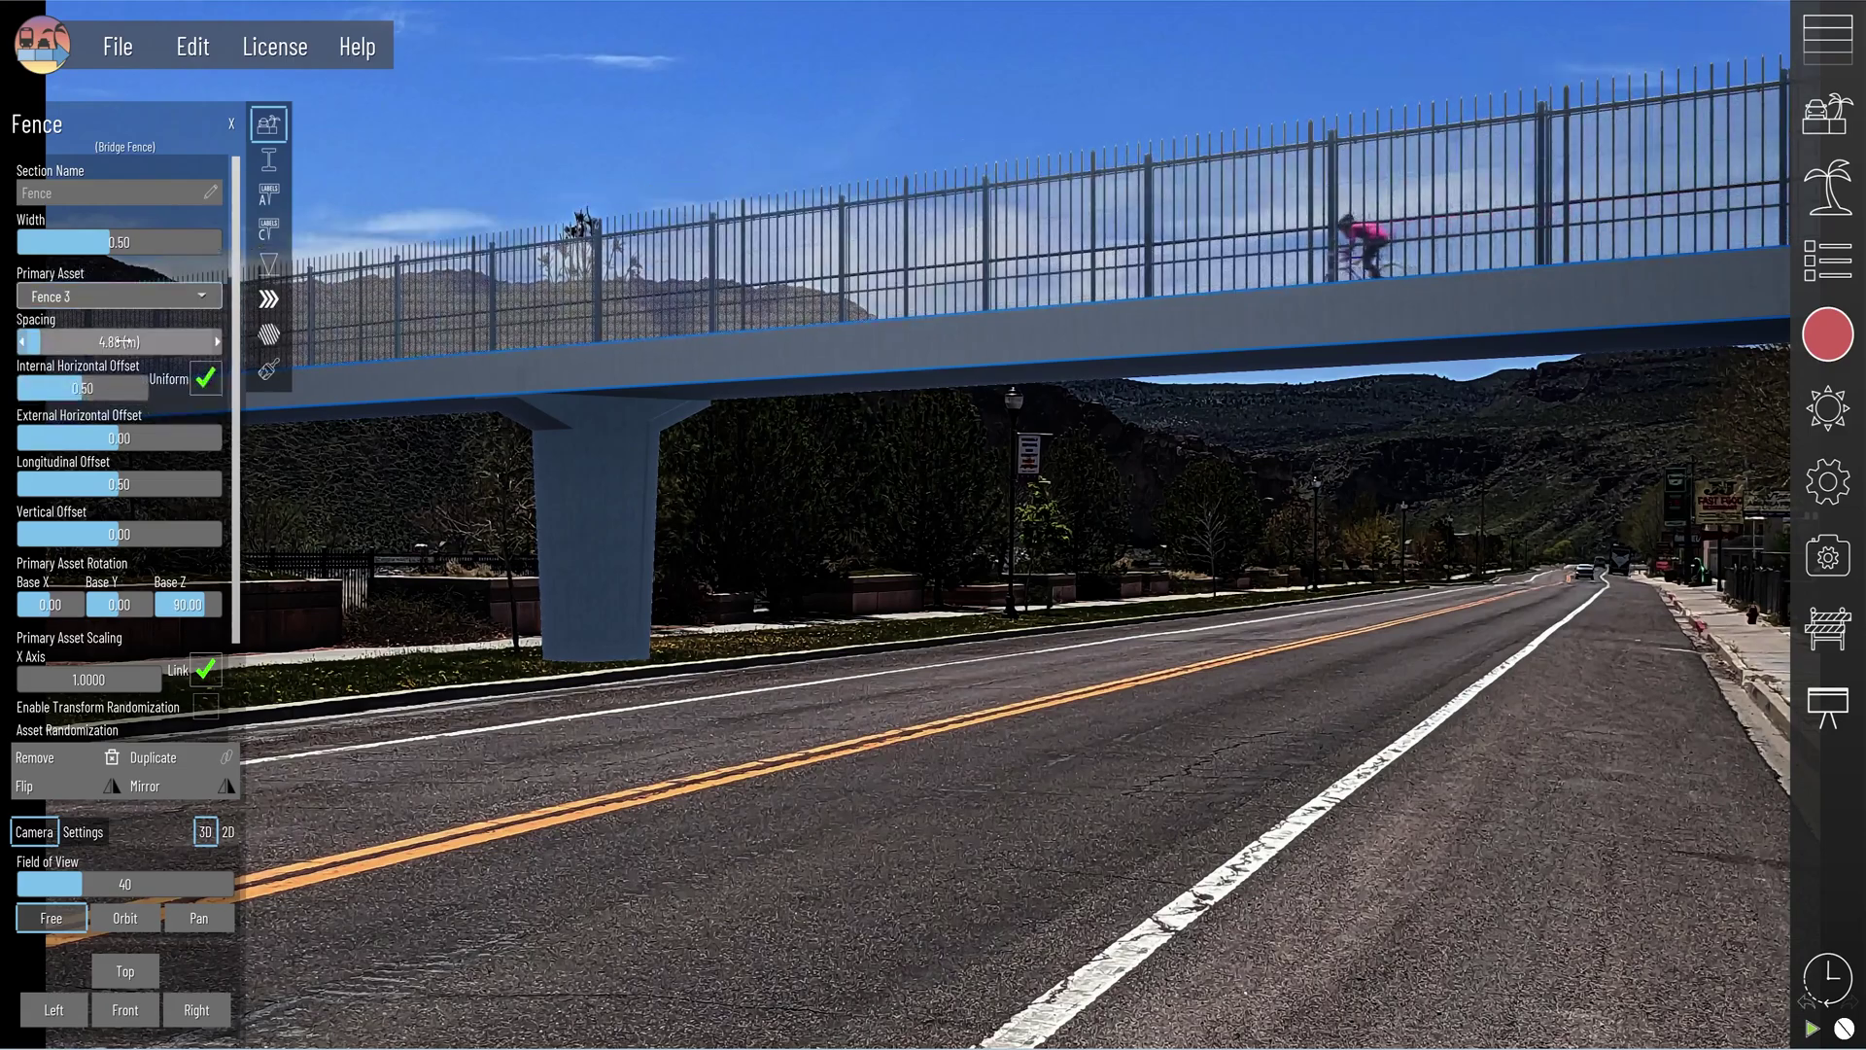
click(156, 296)
click(136, 320)
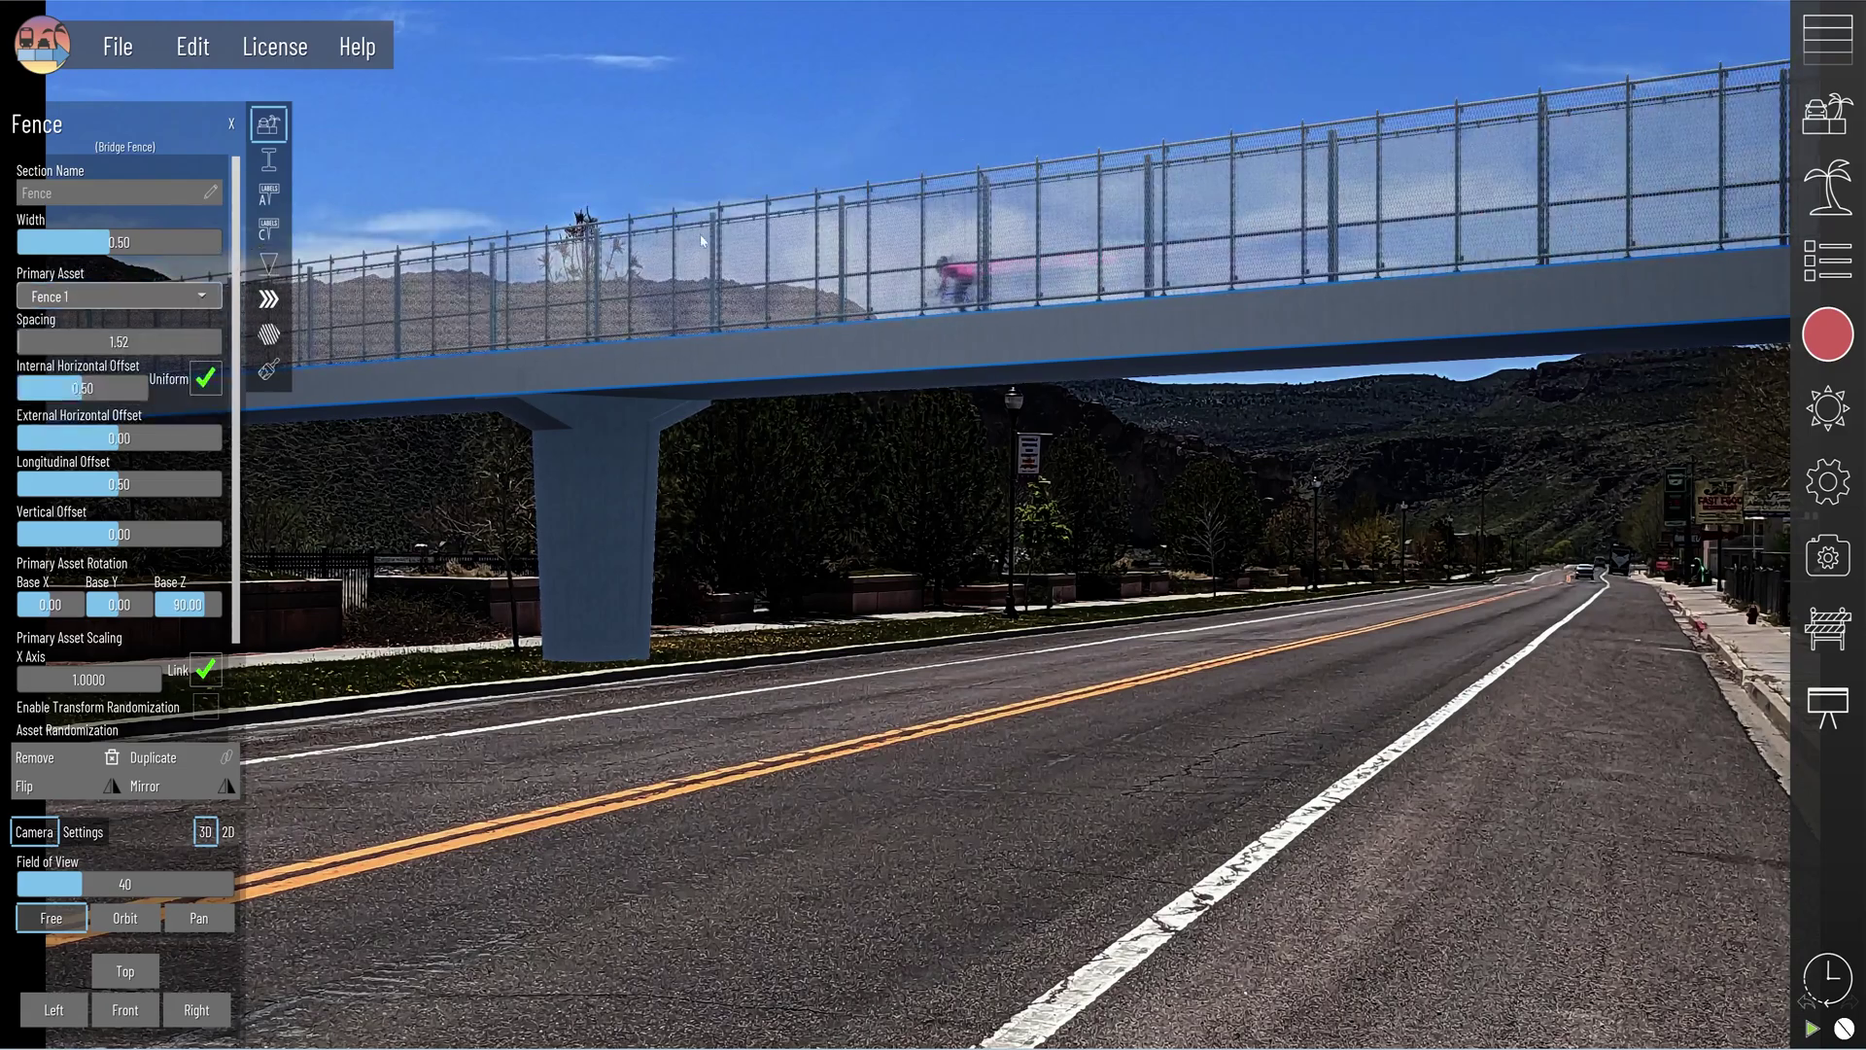
click(97, 297)
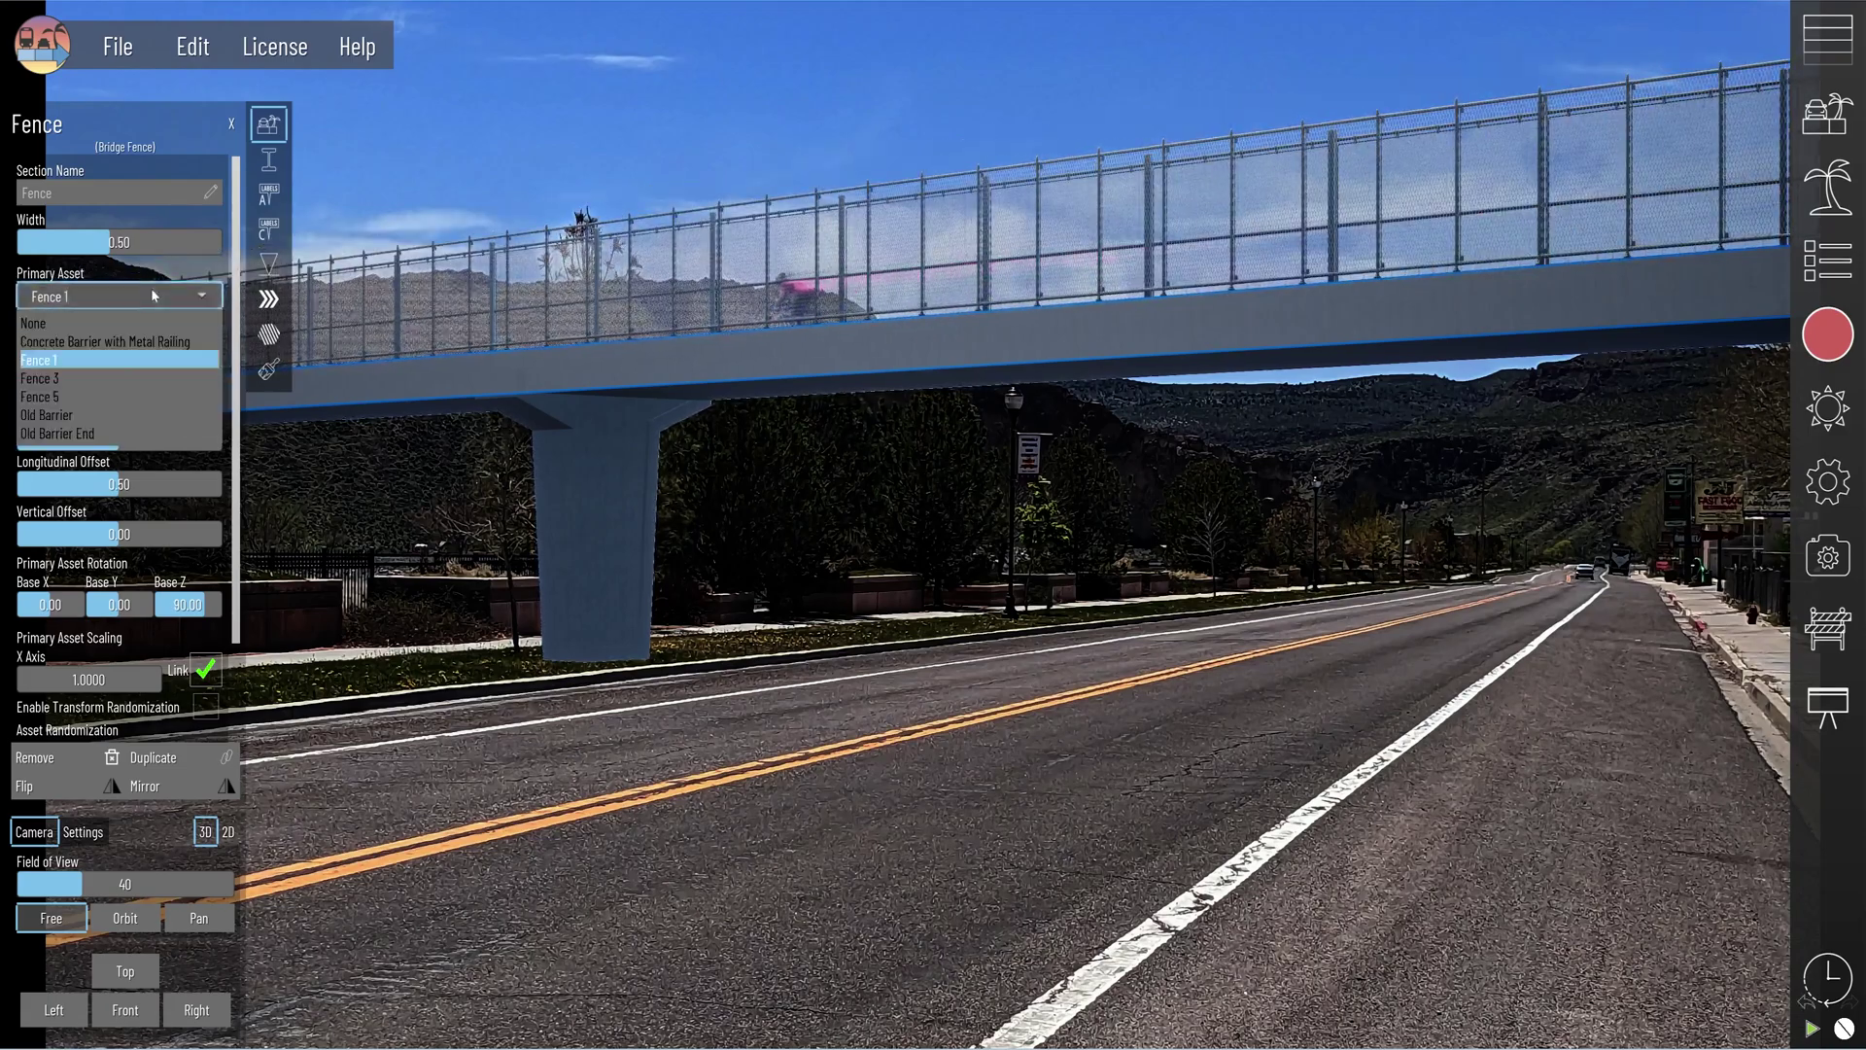
click(86, 399)
click(962, 43)
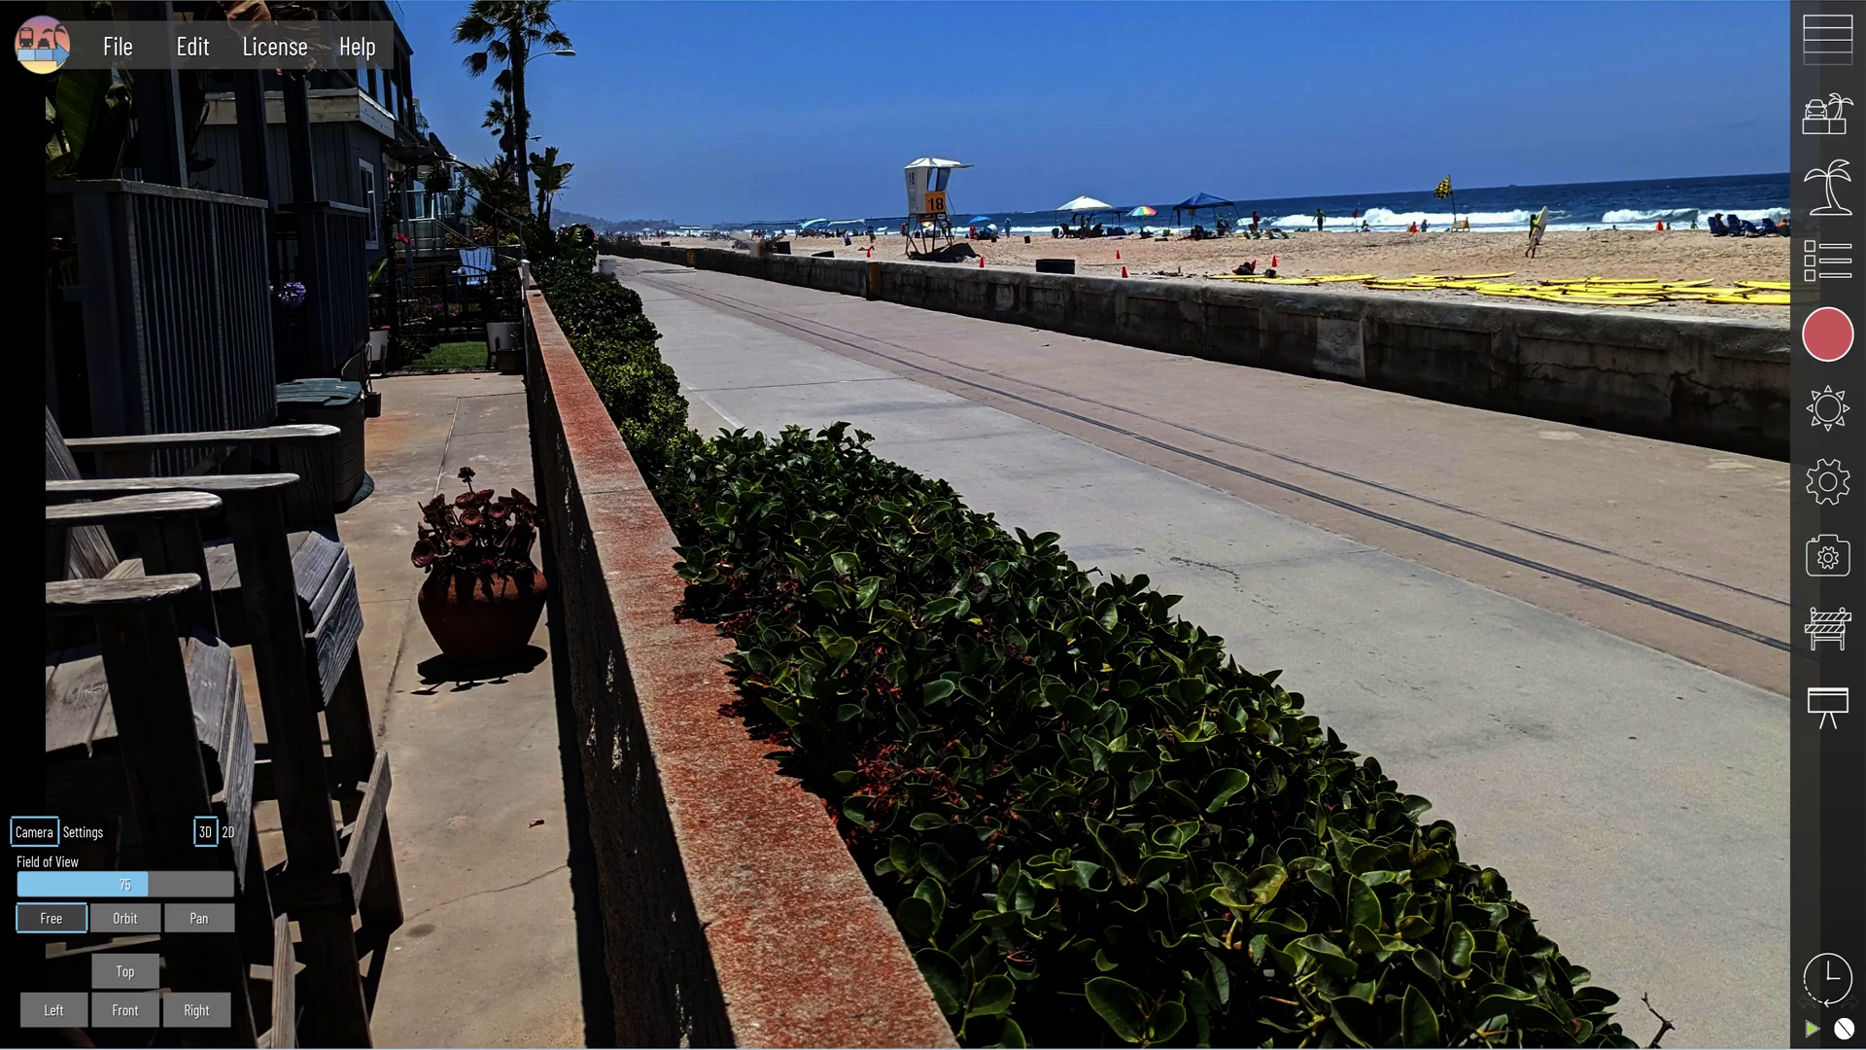
Send the beach photo layer PXL_20230721_200837319-2.jpg to the back of the photo composite
click(1826, 333)
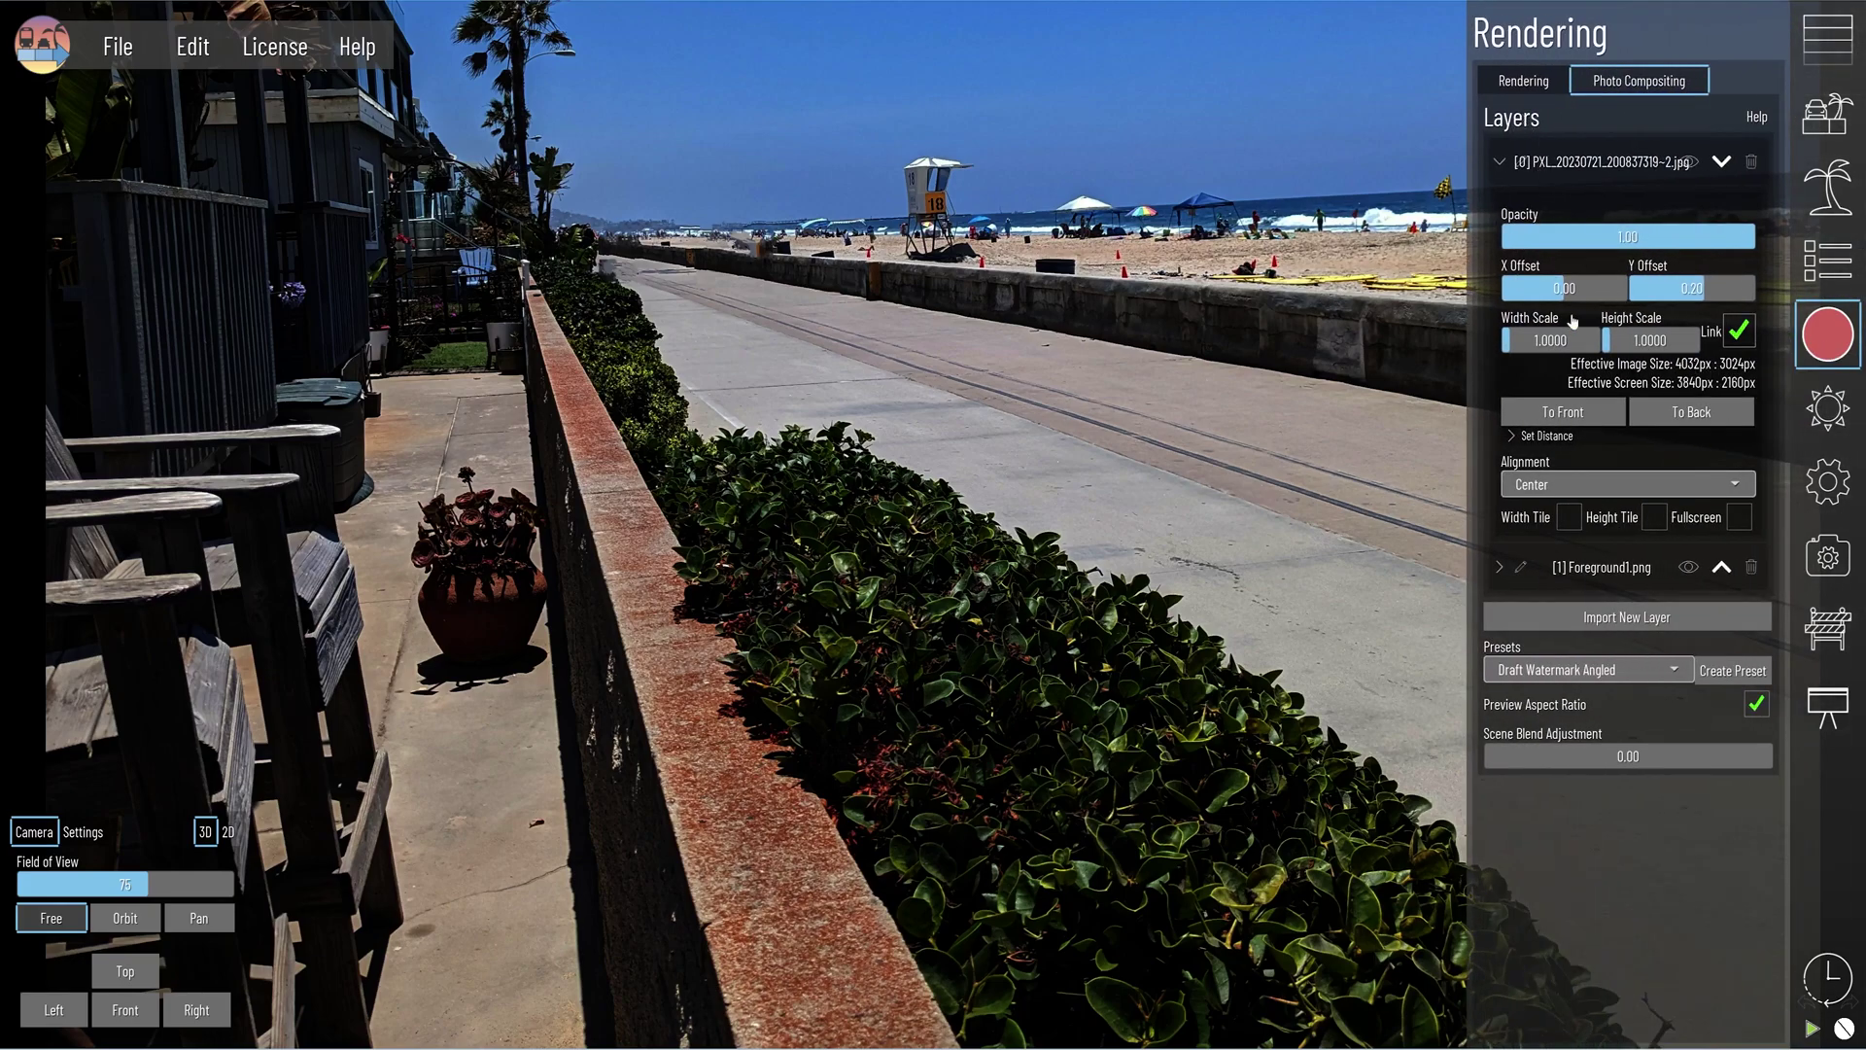
click(1693, 412)
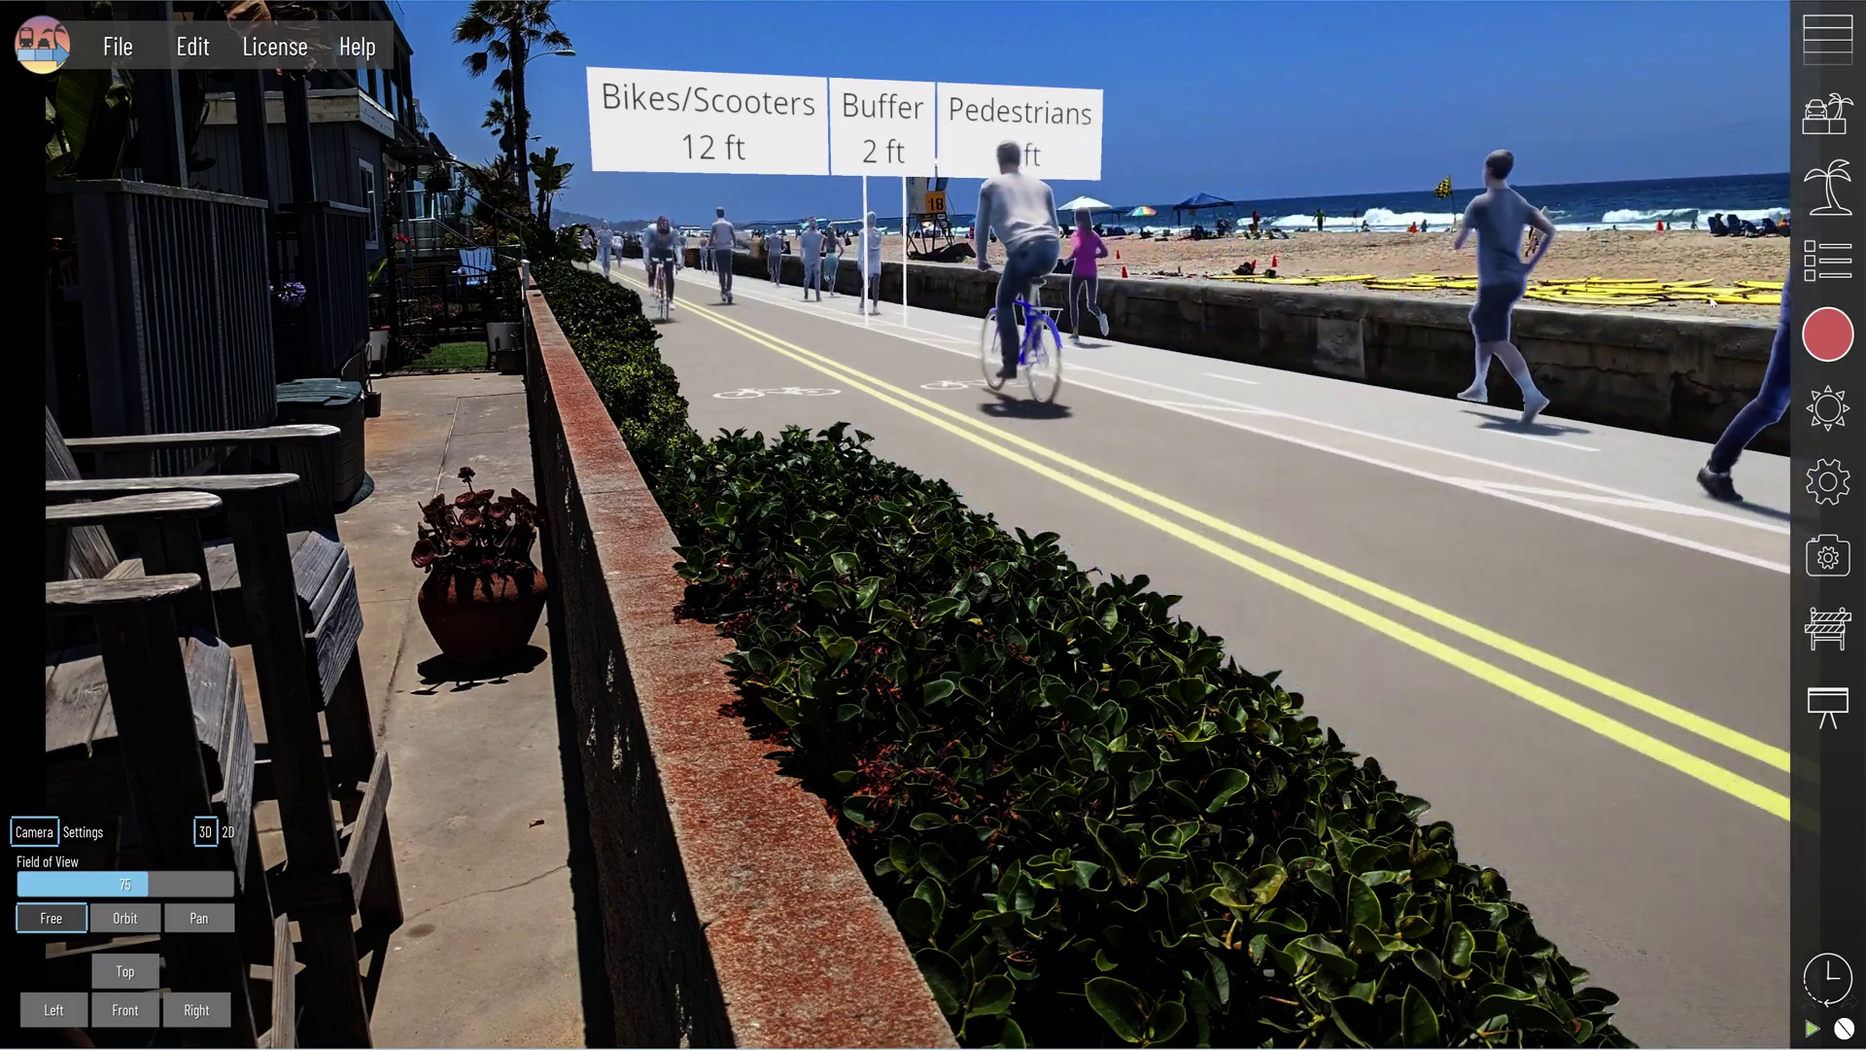
Hide and show the Foreground1.png layer to compare the composite with and without the masked hedge
click(1827, 333)
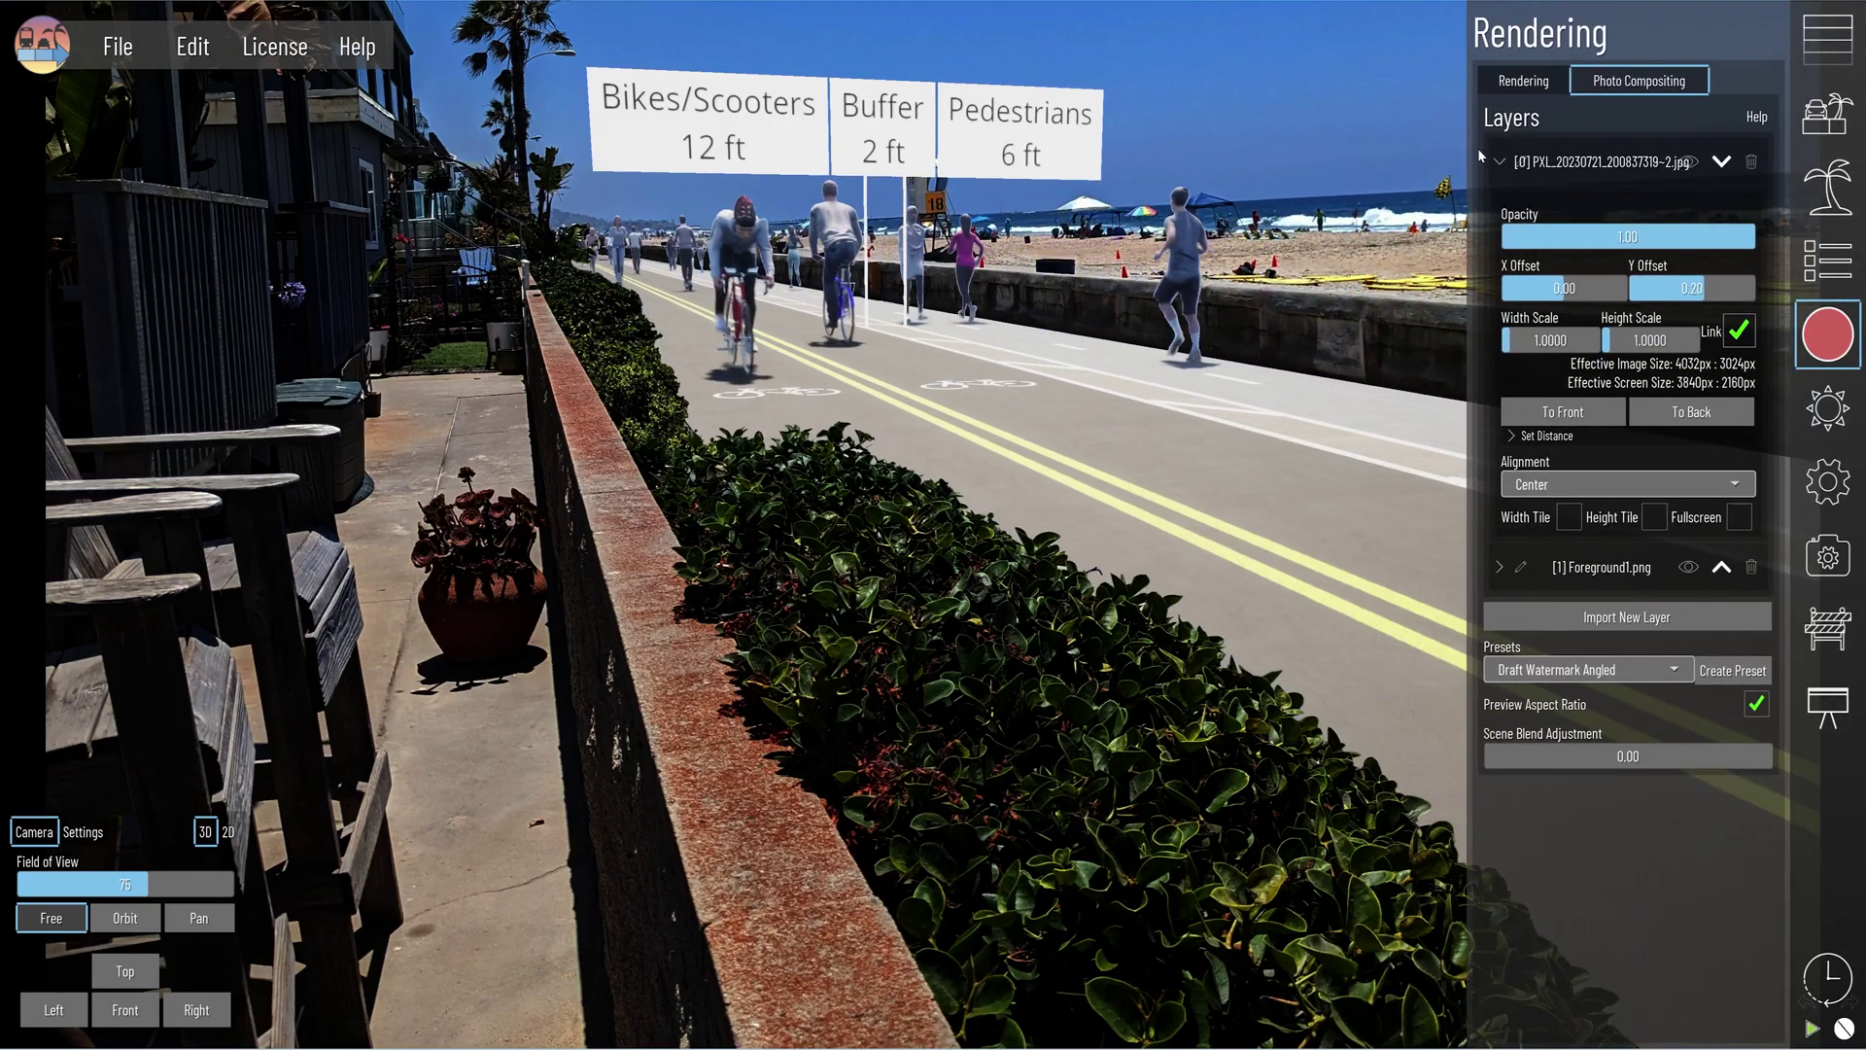
click(1496, 162)
click(1689, 210)
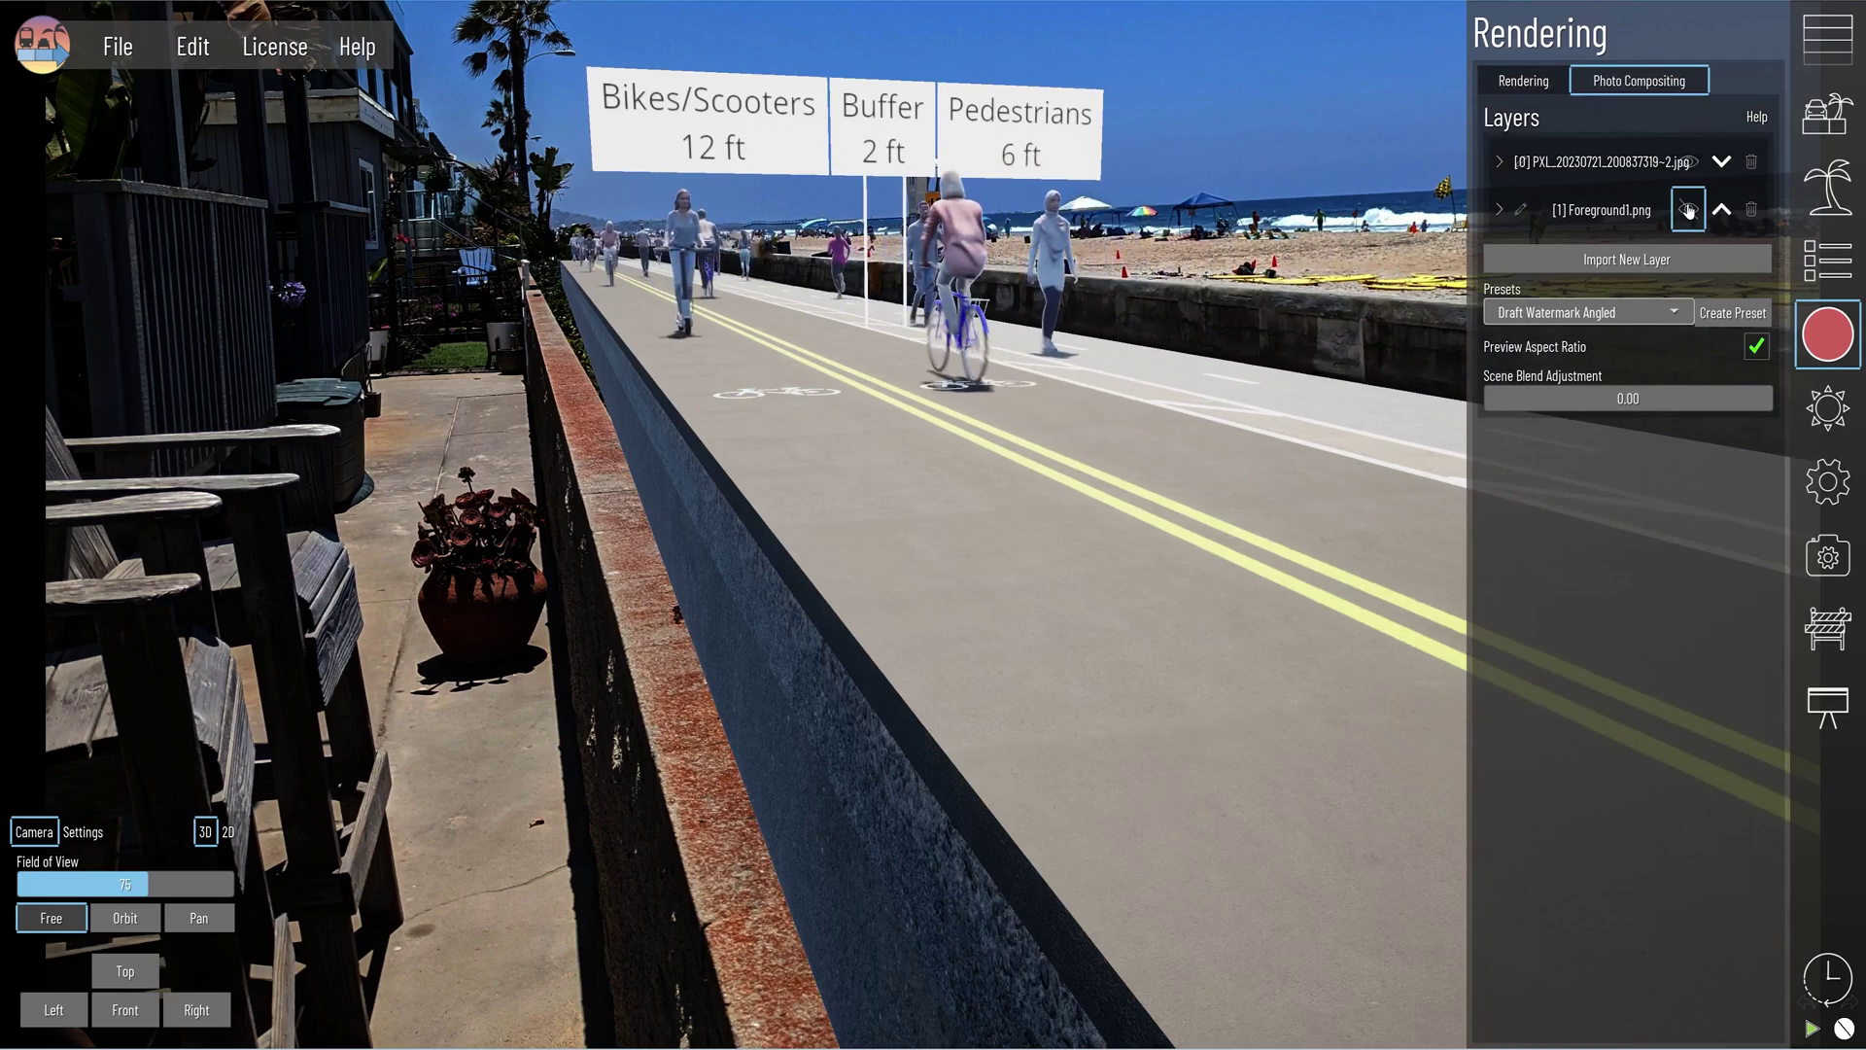
click(1688, 213)
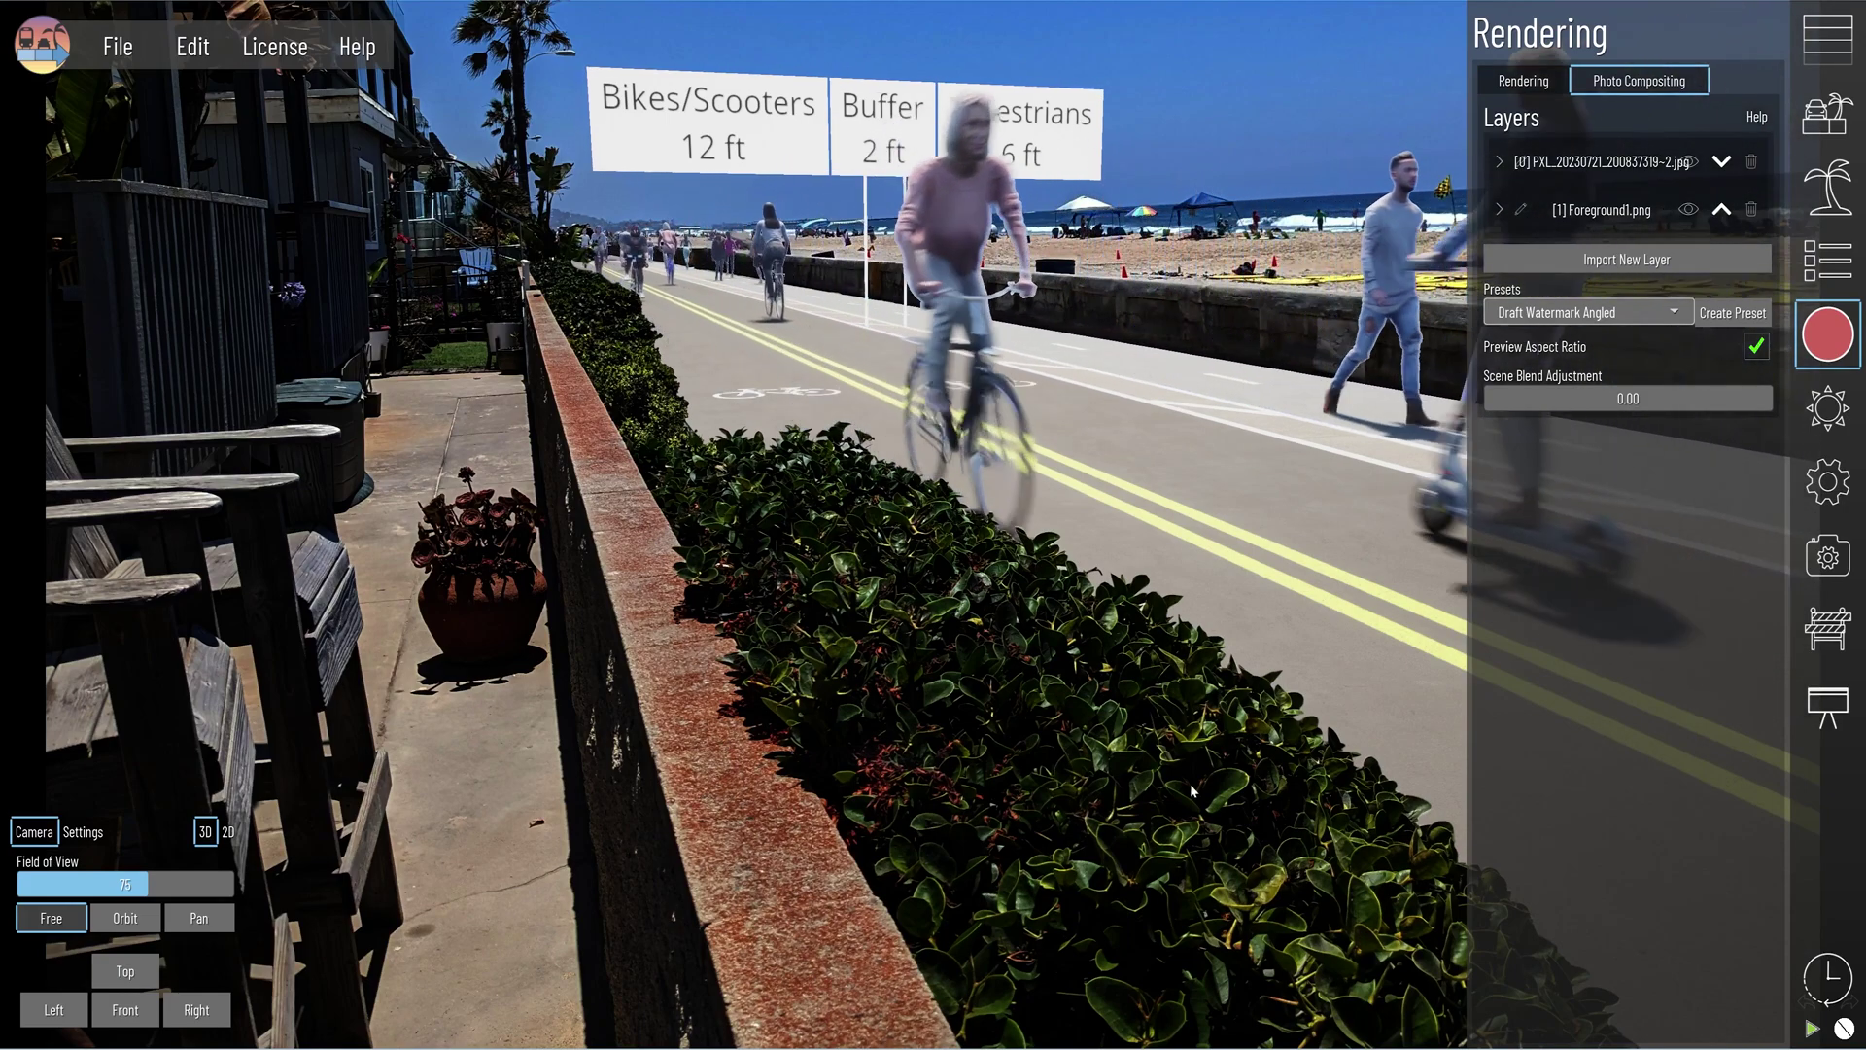
click(1818, 362)
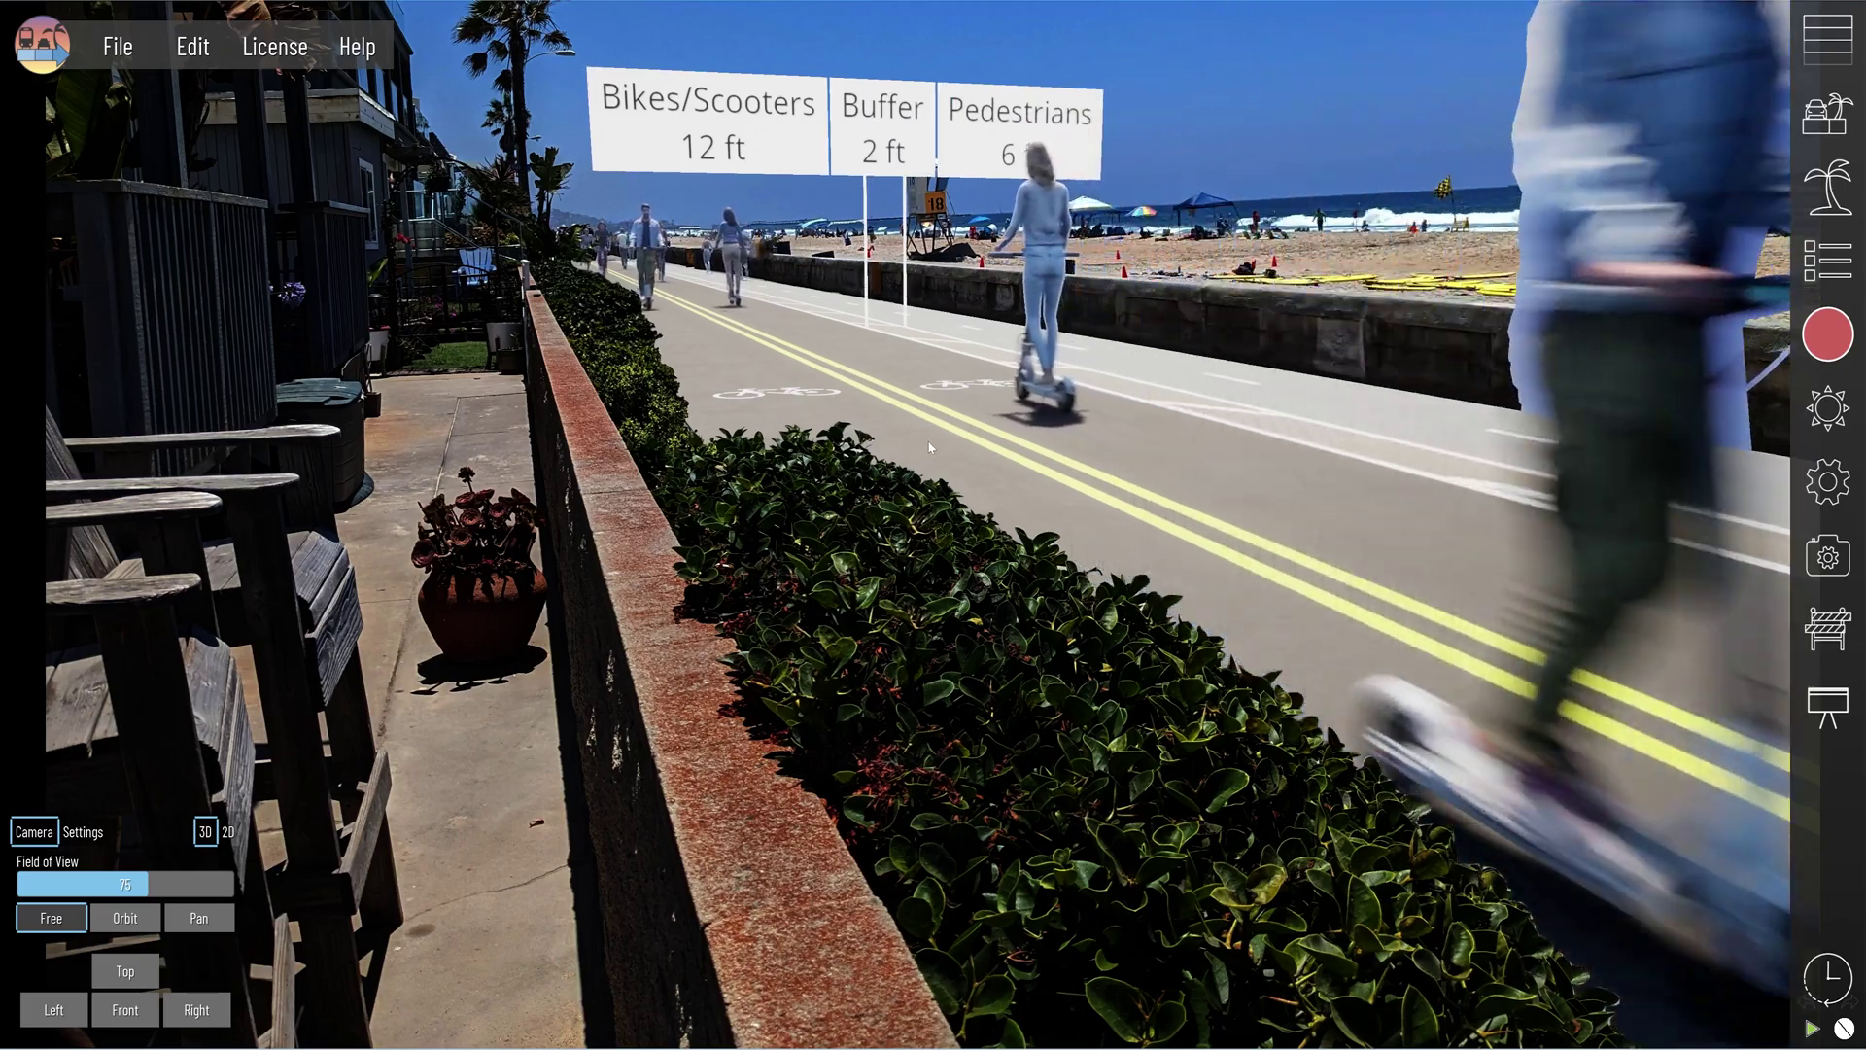
Hide the Foreground1.png layer, view straight along the path and examine the Bikes/Scooters section's basic and traffic settings
click(1828, 333)
click(1688, 209)
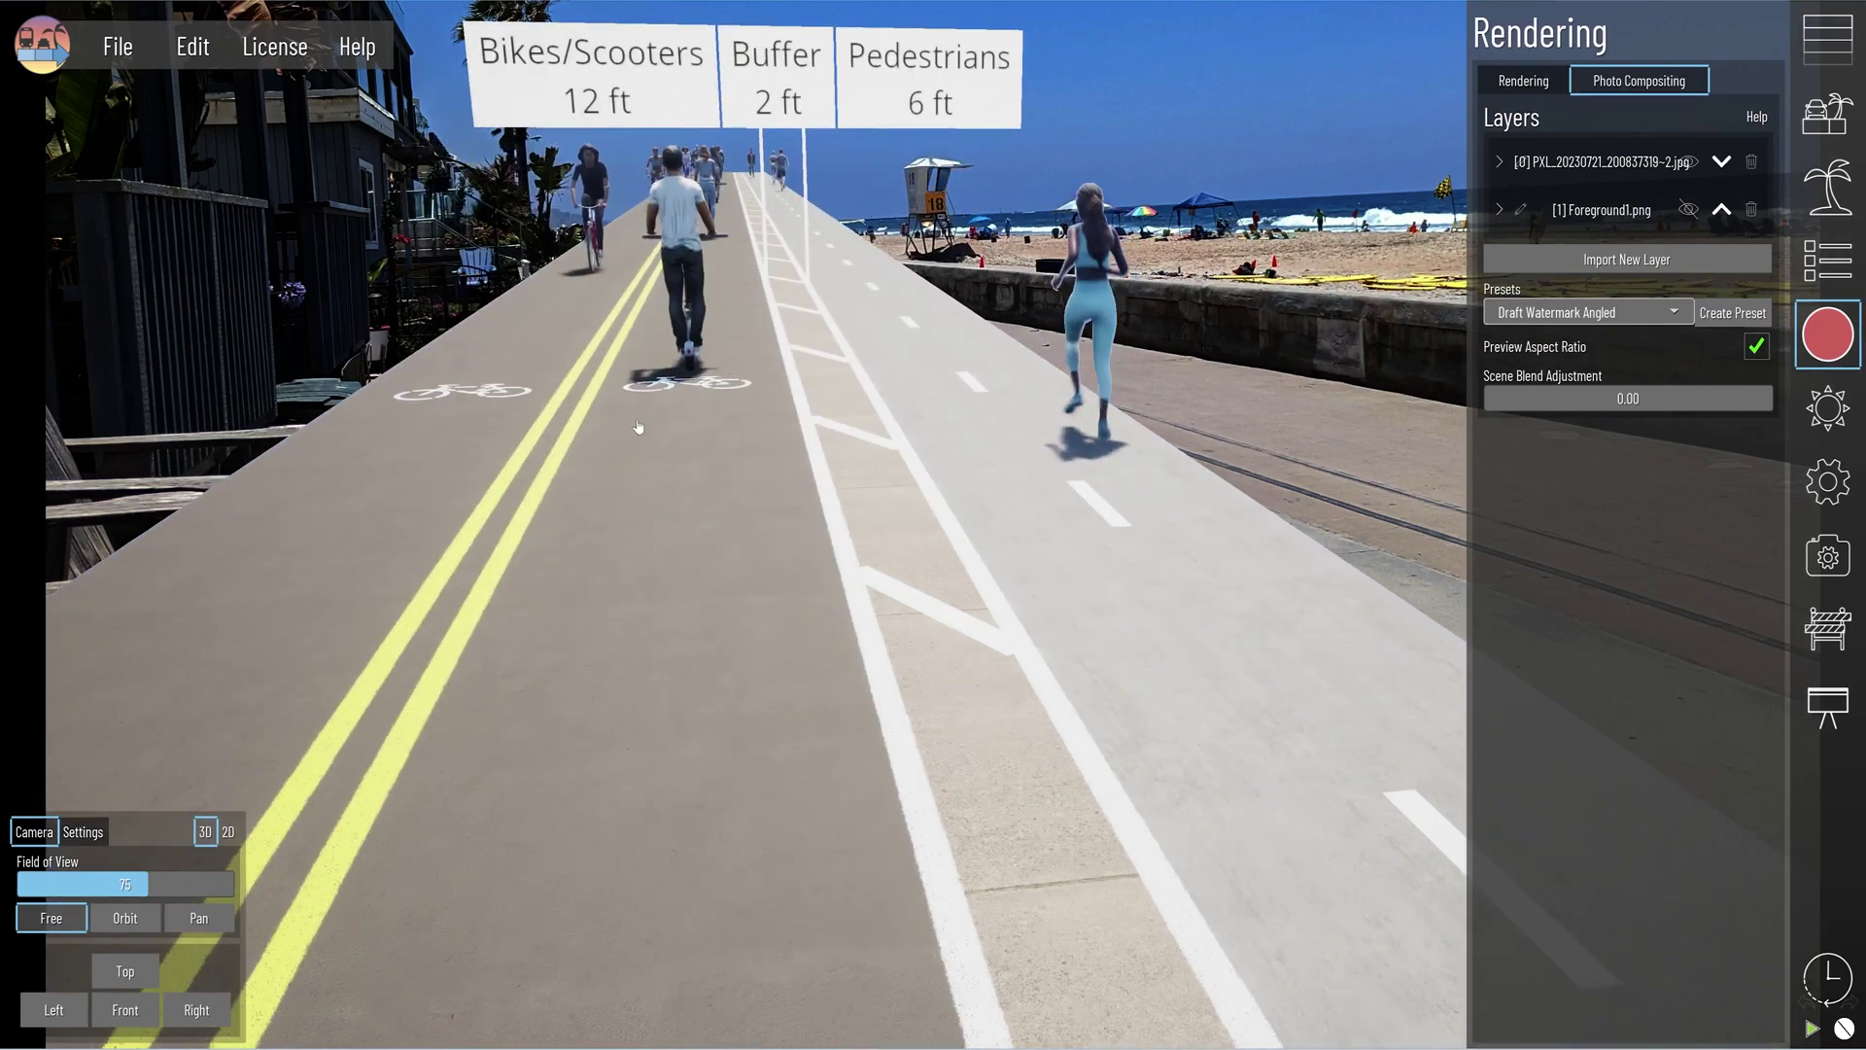
click(645, 367)
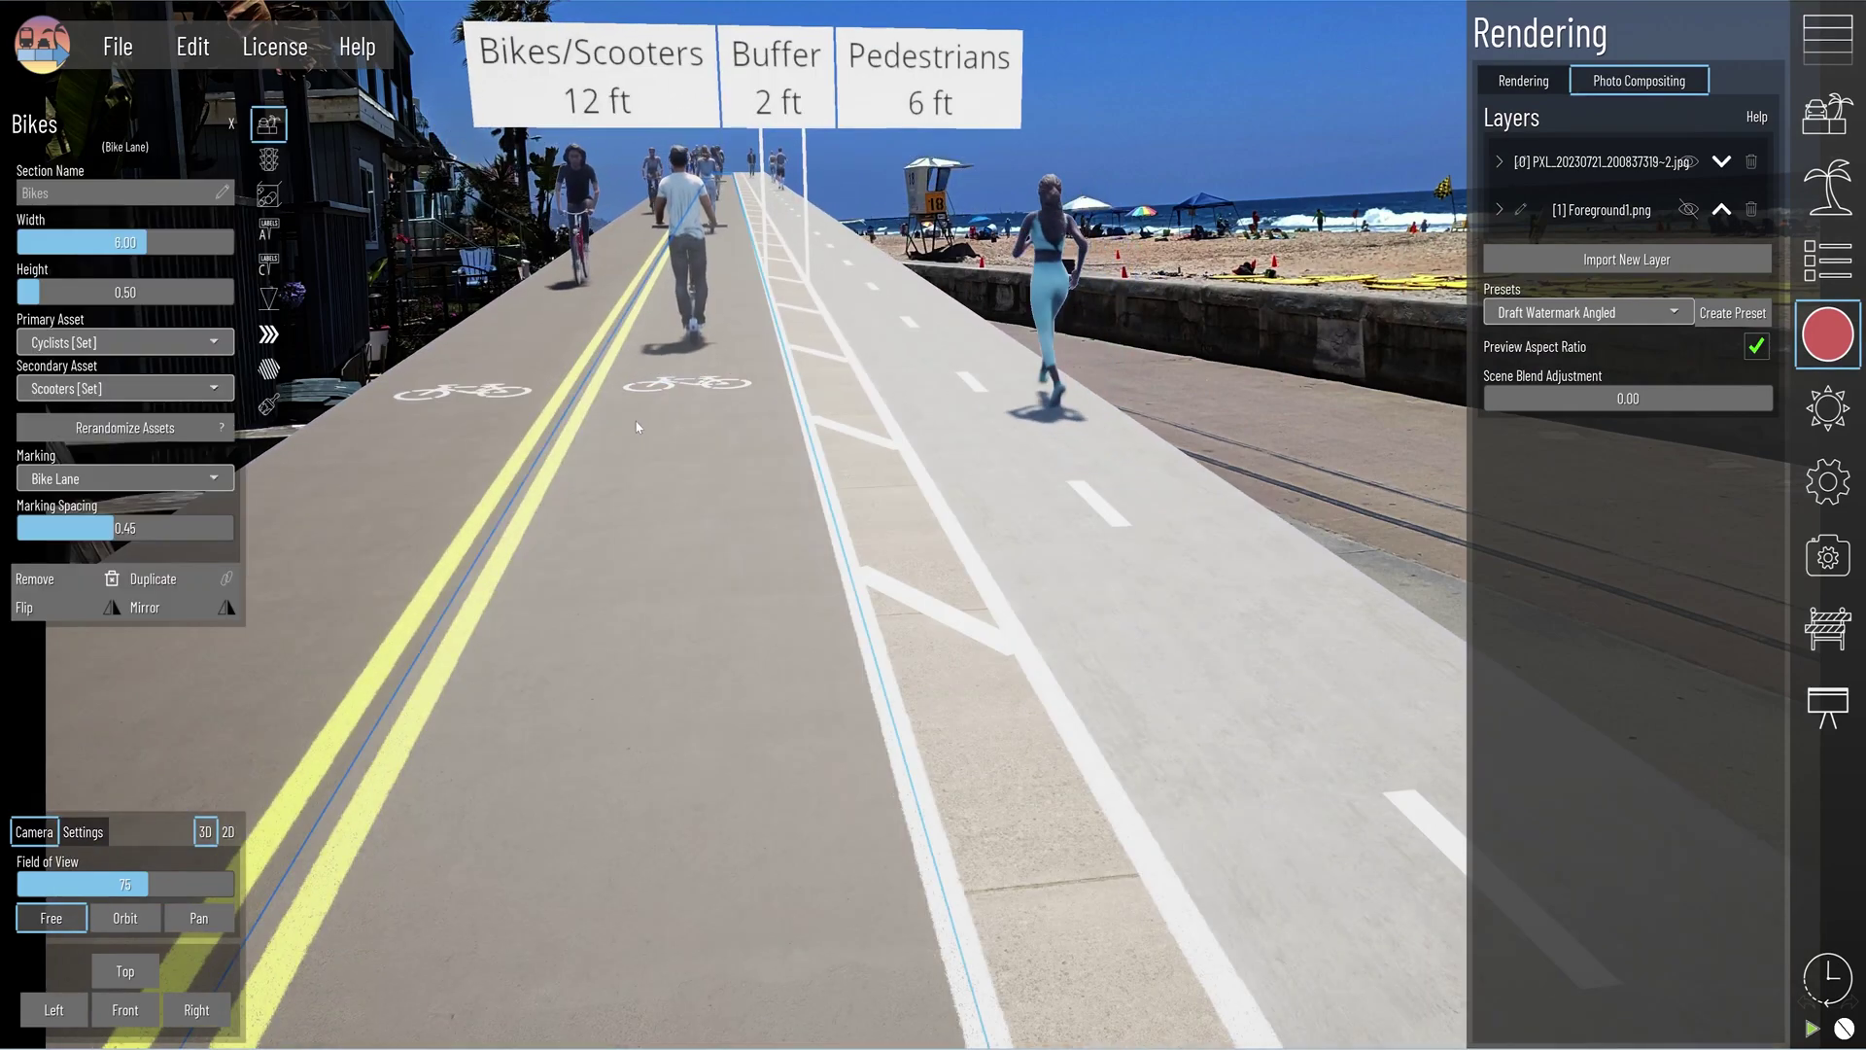
click(494, 402)
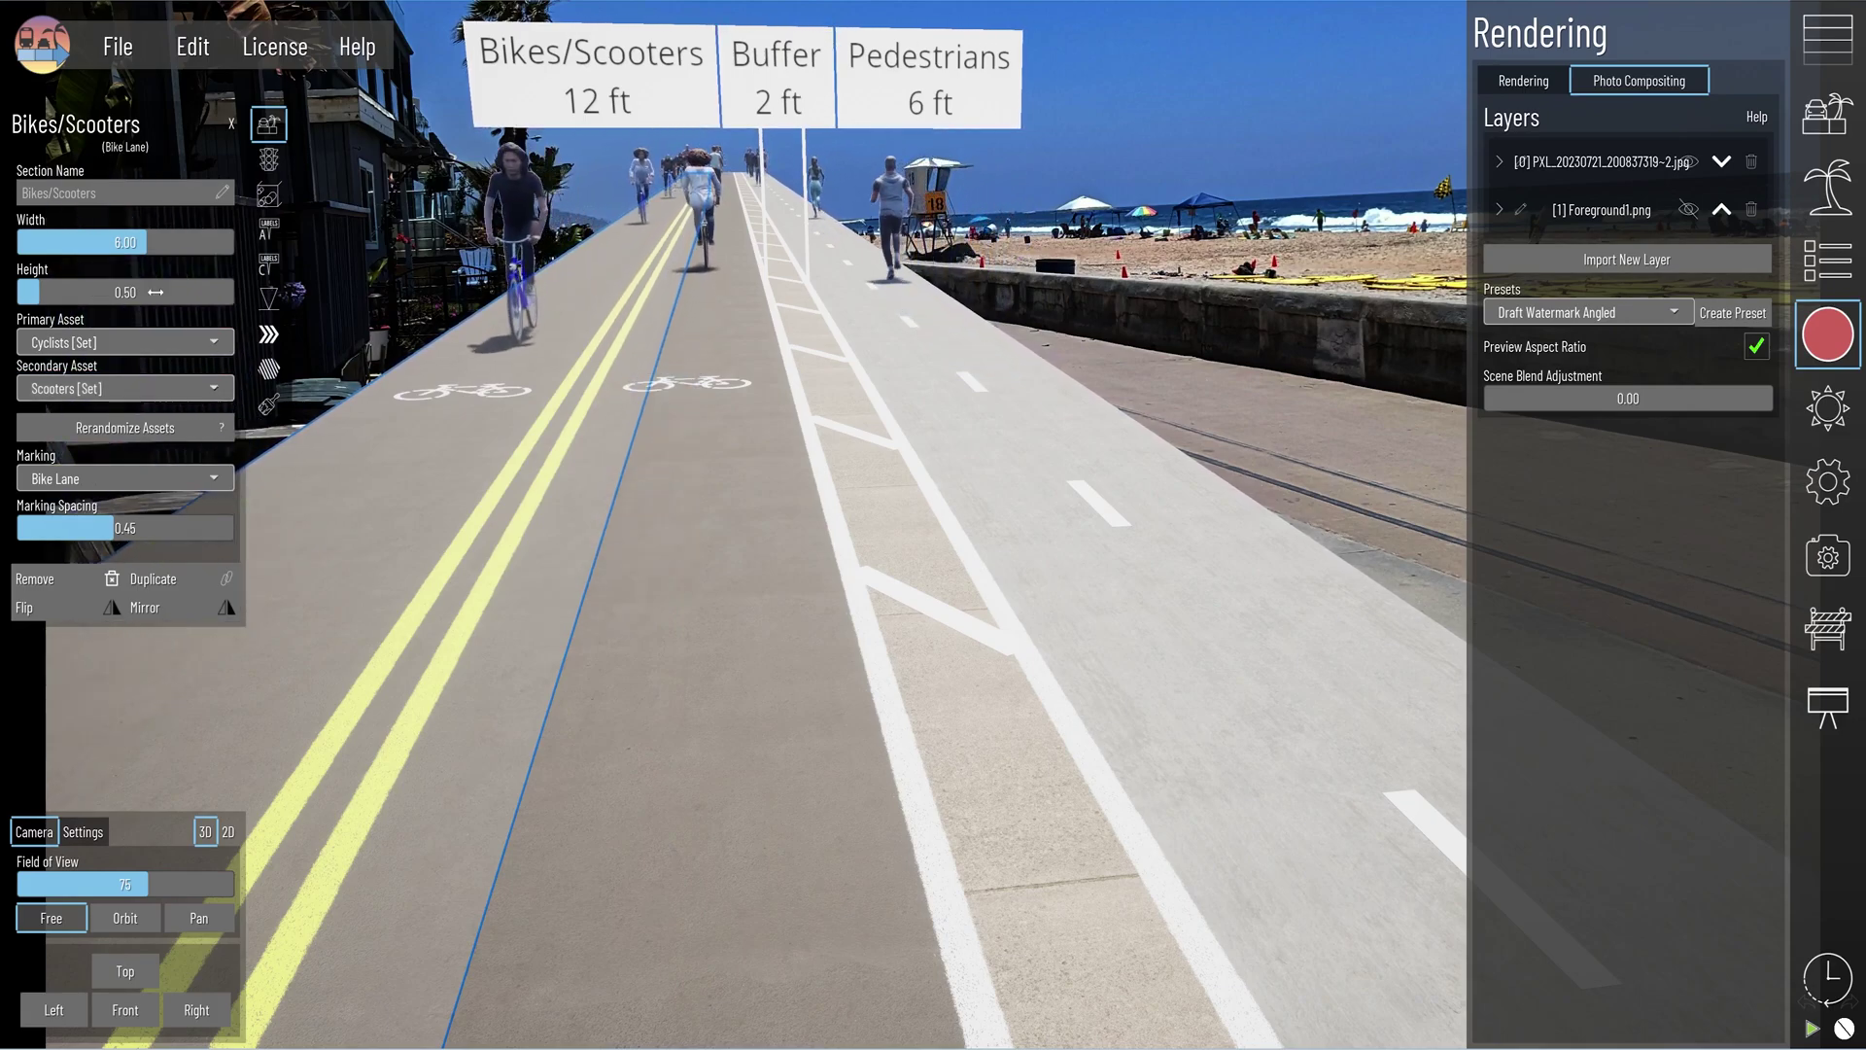
click(280, 161)
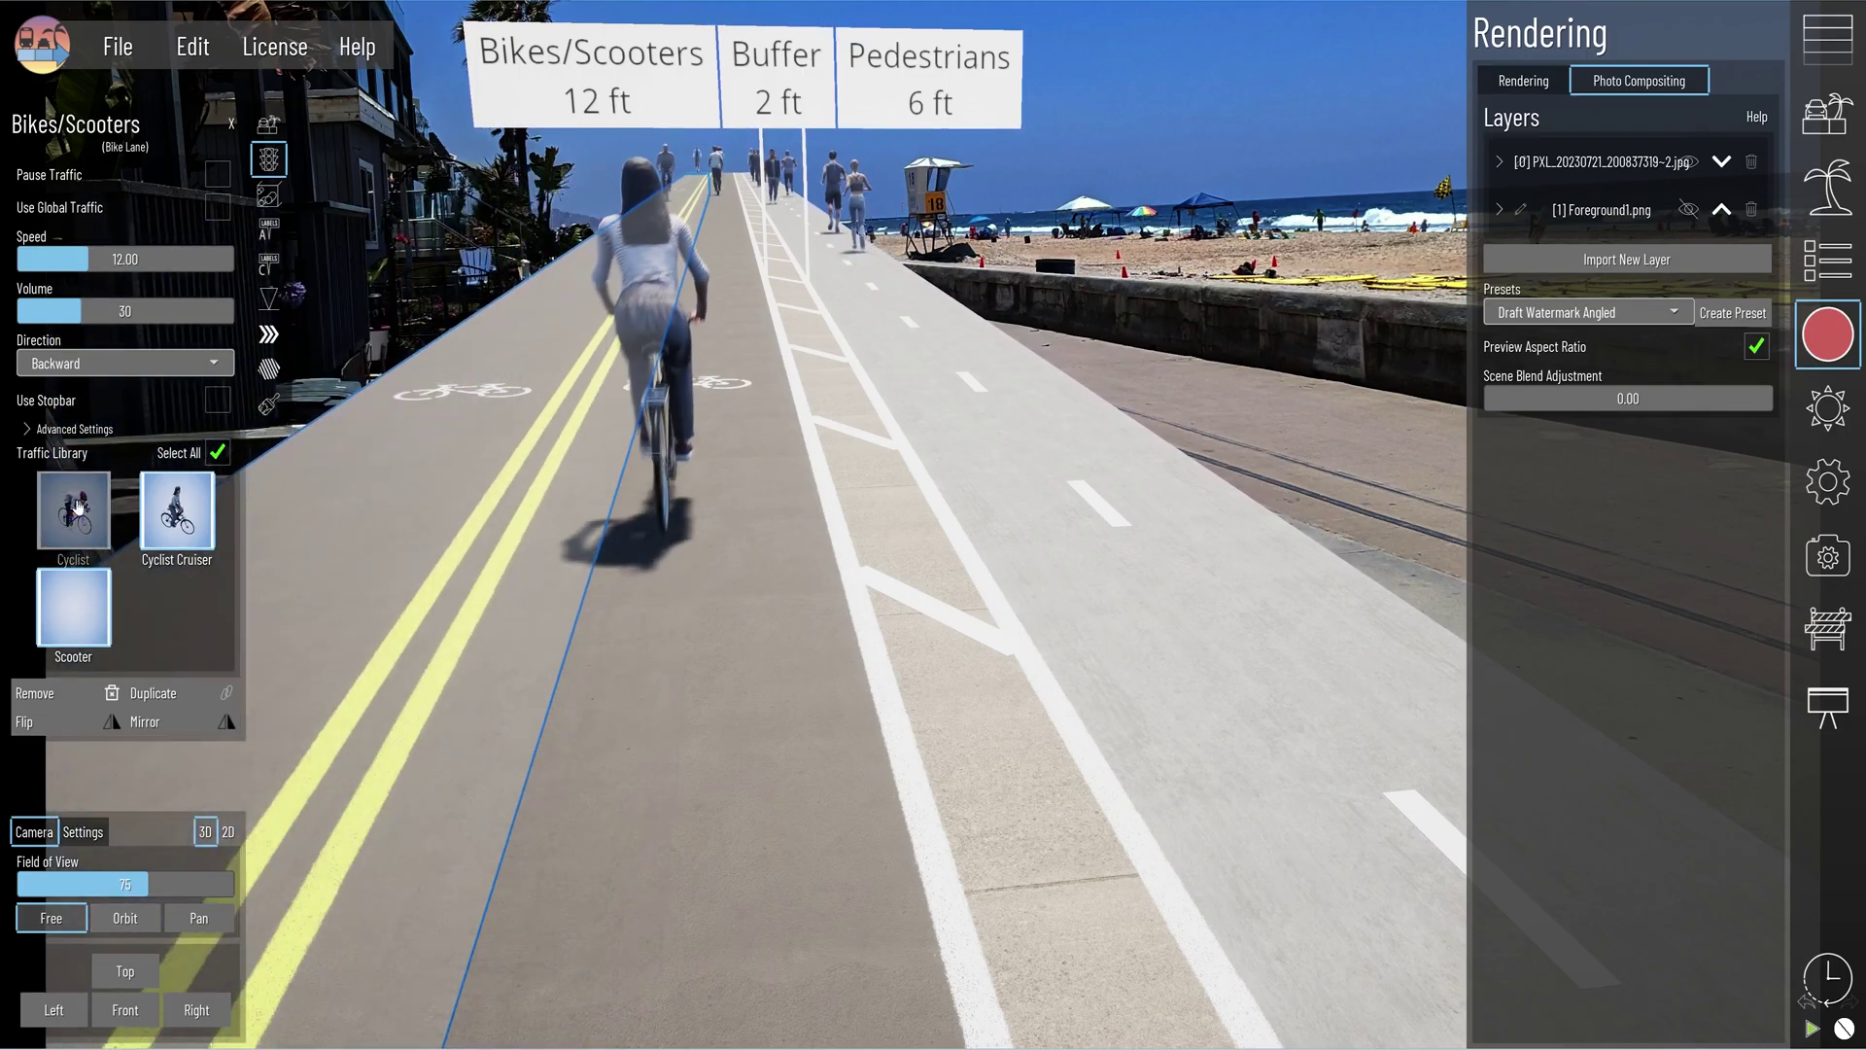
Examine the traffic settings of the Pedestrians section and the neighbouring Sidewalk section
mouse_move(709, 517)
mouse_down()
mouse_move(446, 558)
mouse_move(690, 498)
mouse_up()
click(690, 498)
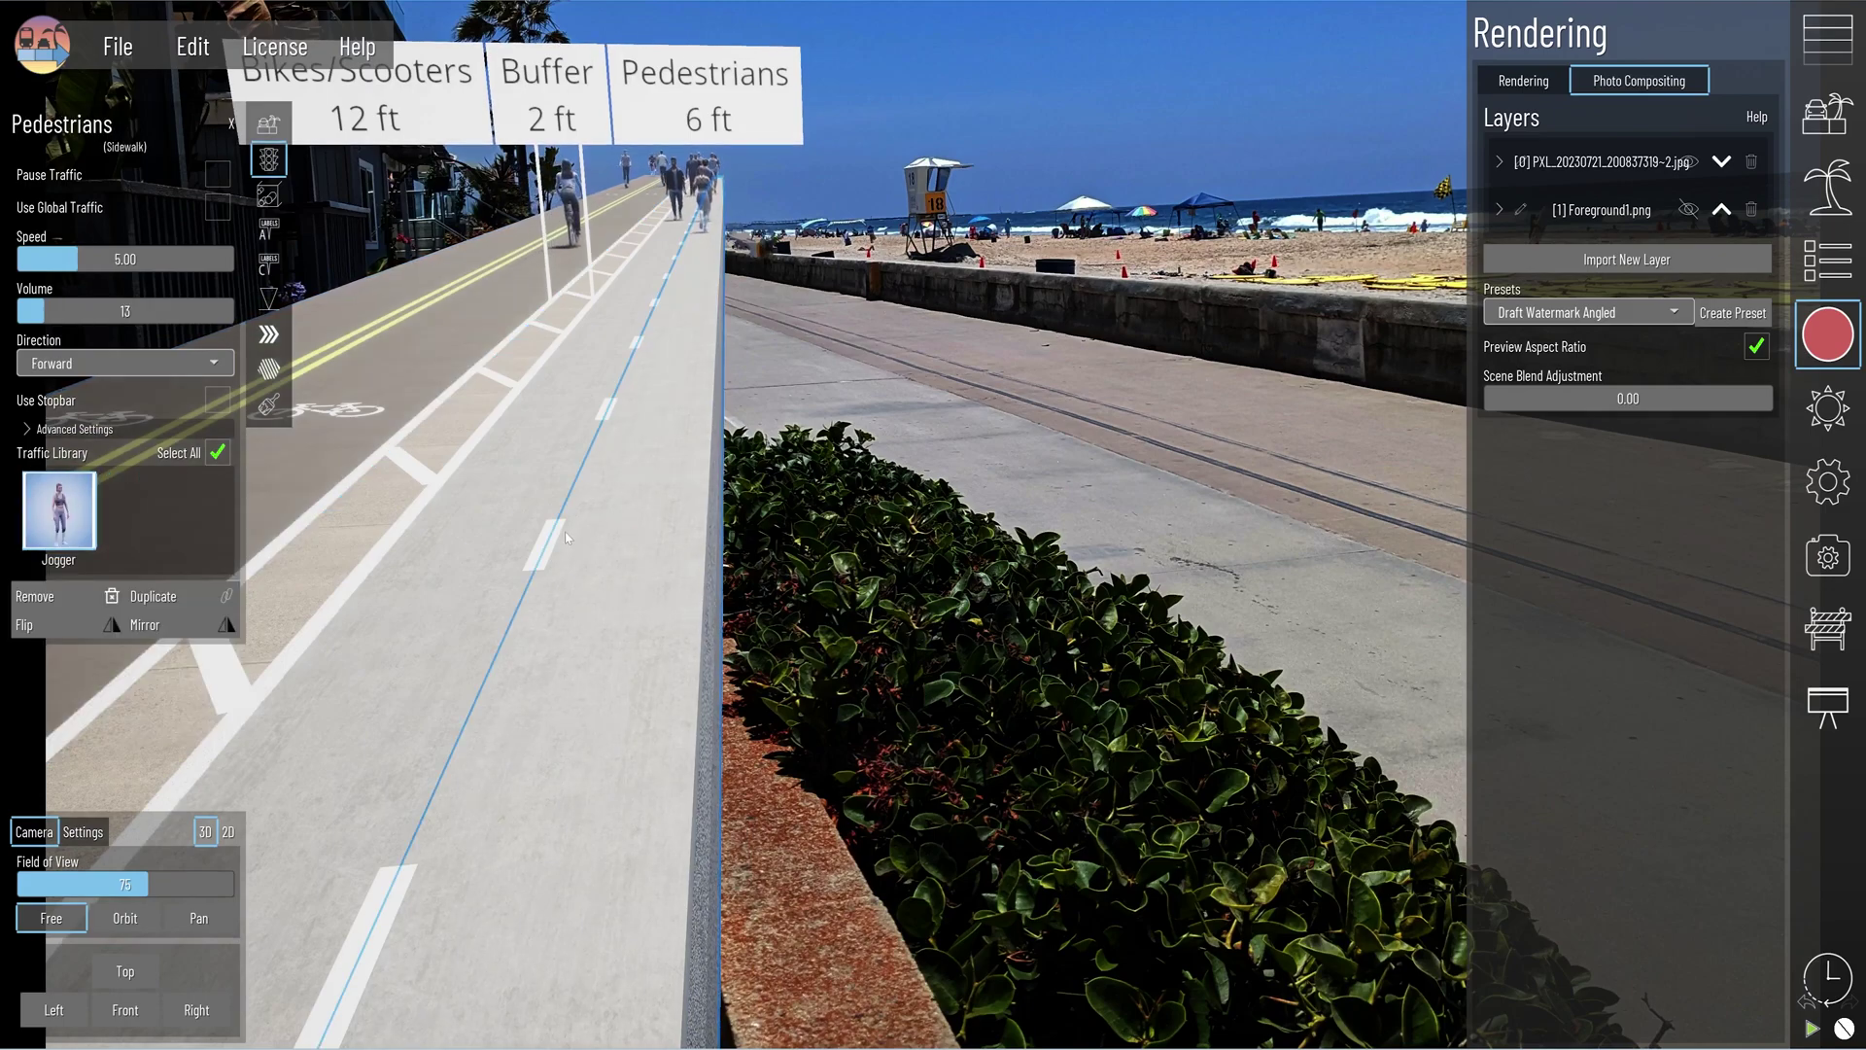
drag(567, 537, 631, 511)
click(686, 476)
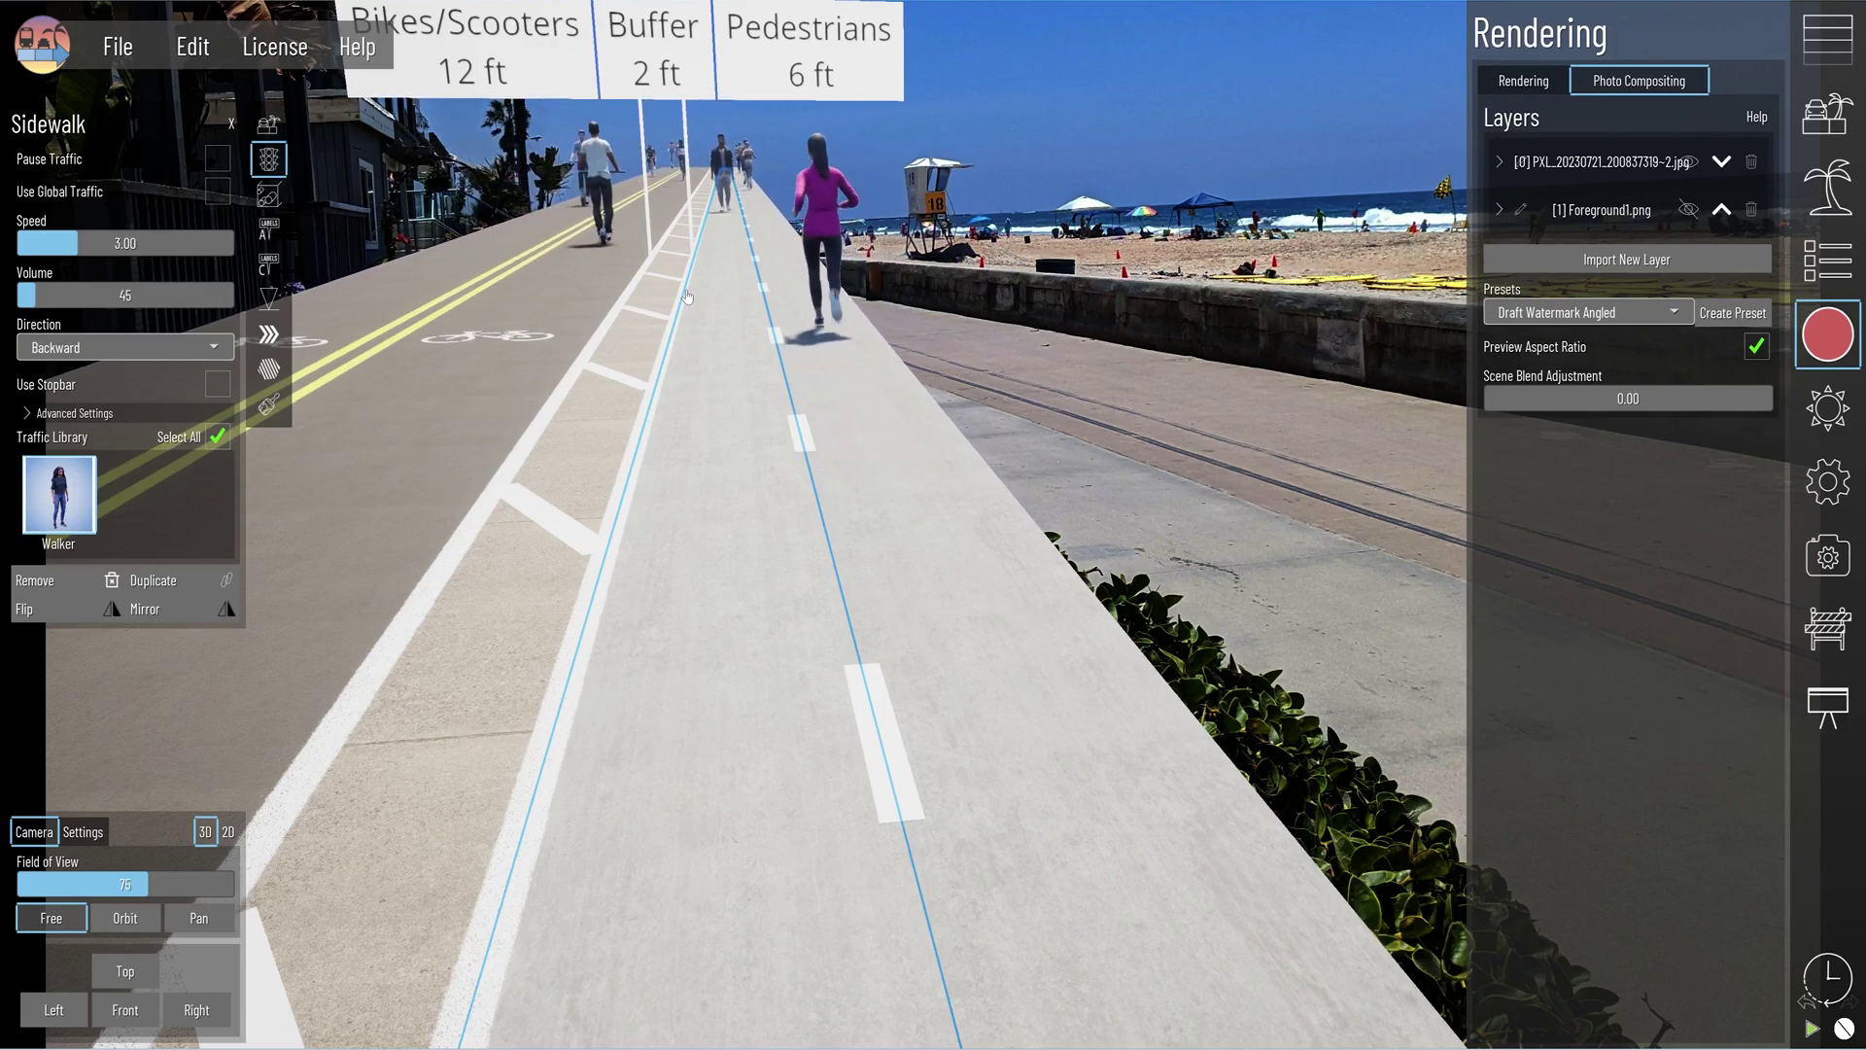
Show the Foreground1.png layer again and restore the saved camera Preset 3
click(1689, 209)
click(1523, 80)
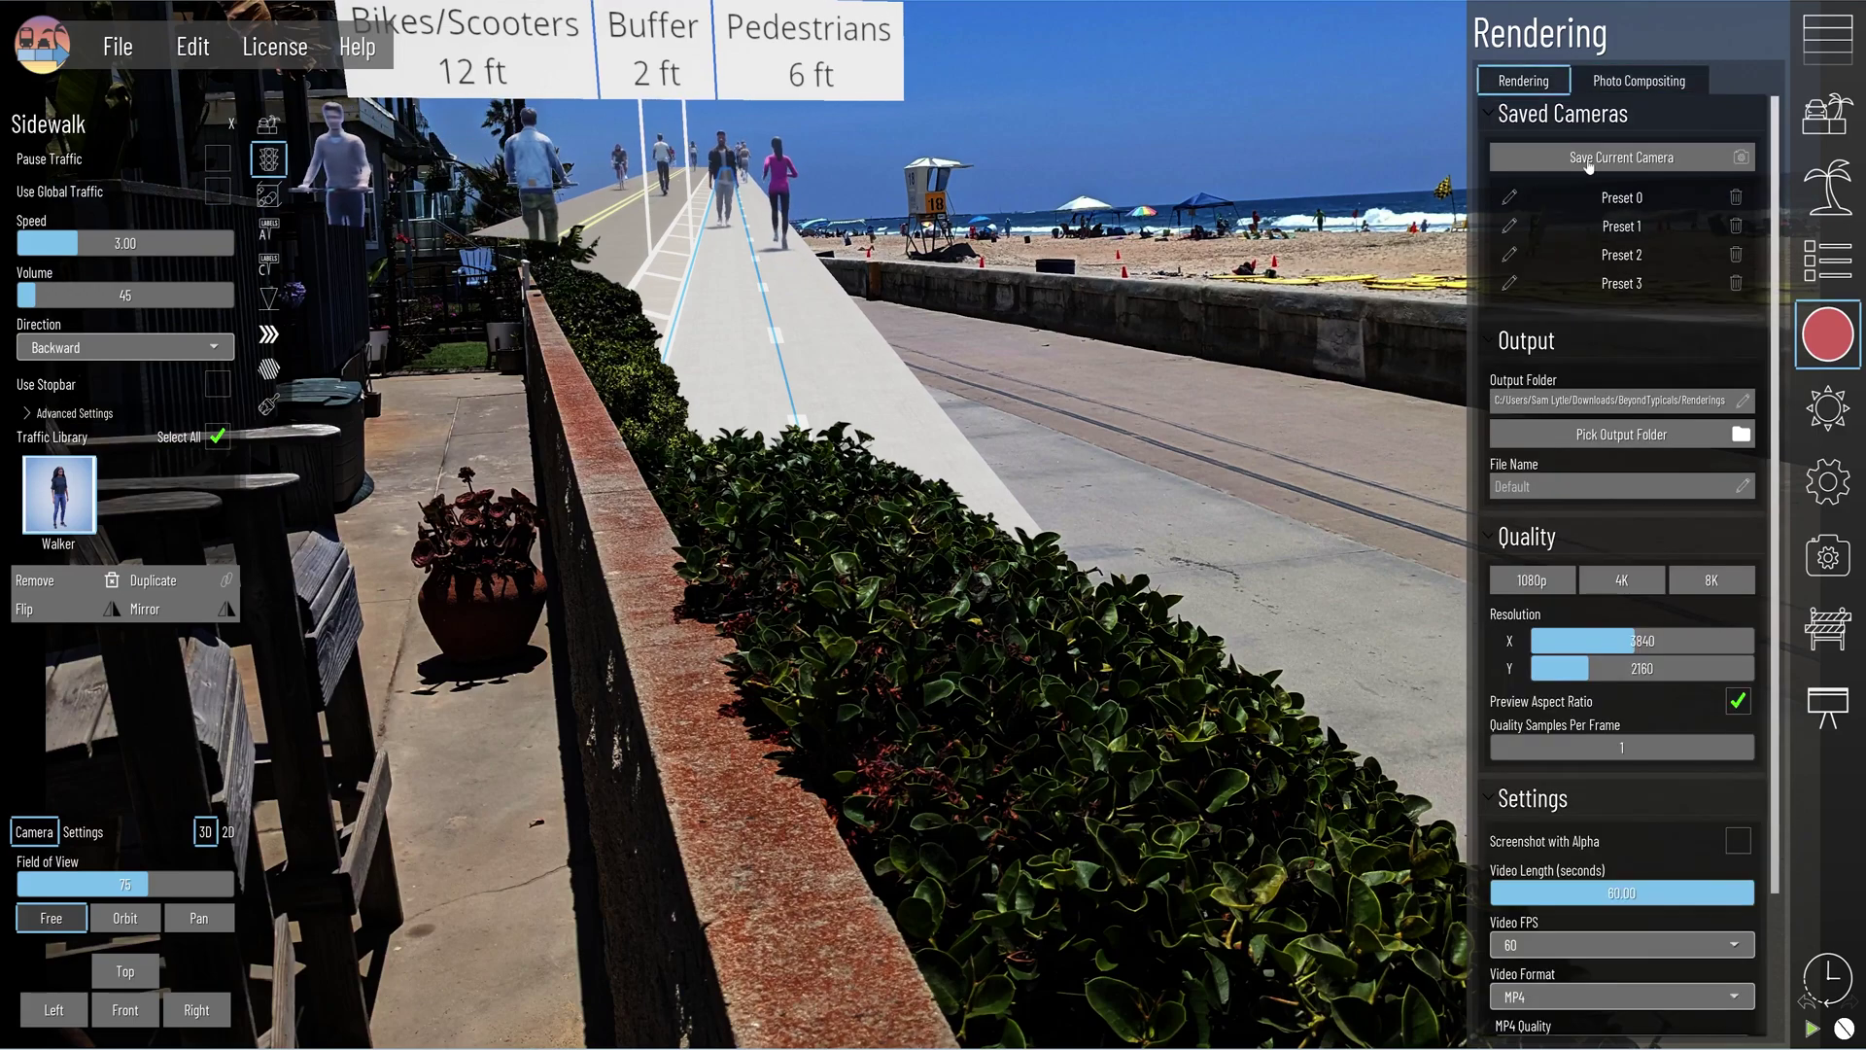
click(1621, 283)
click(1803, 348)
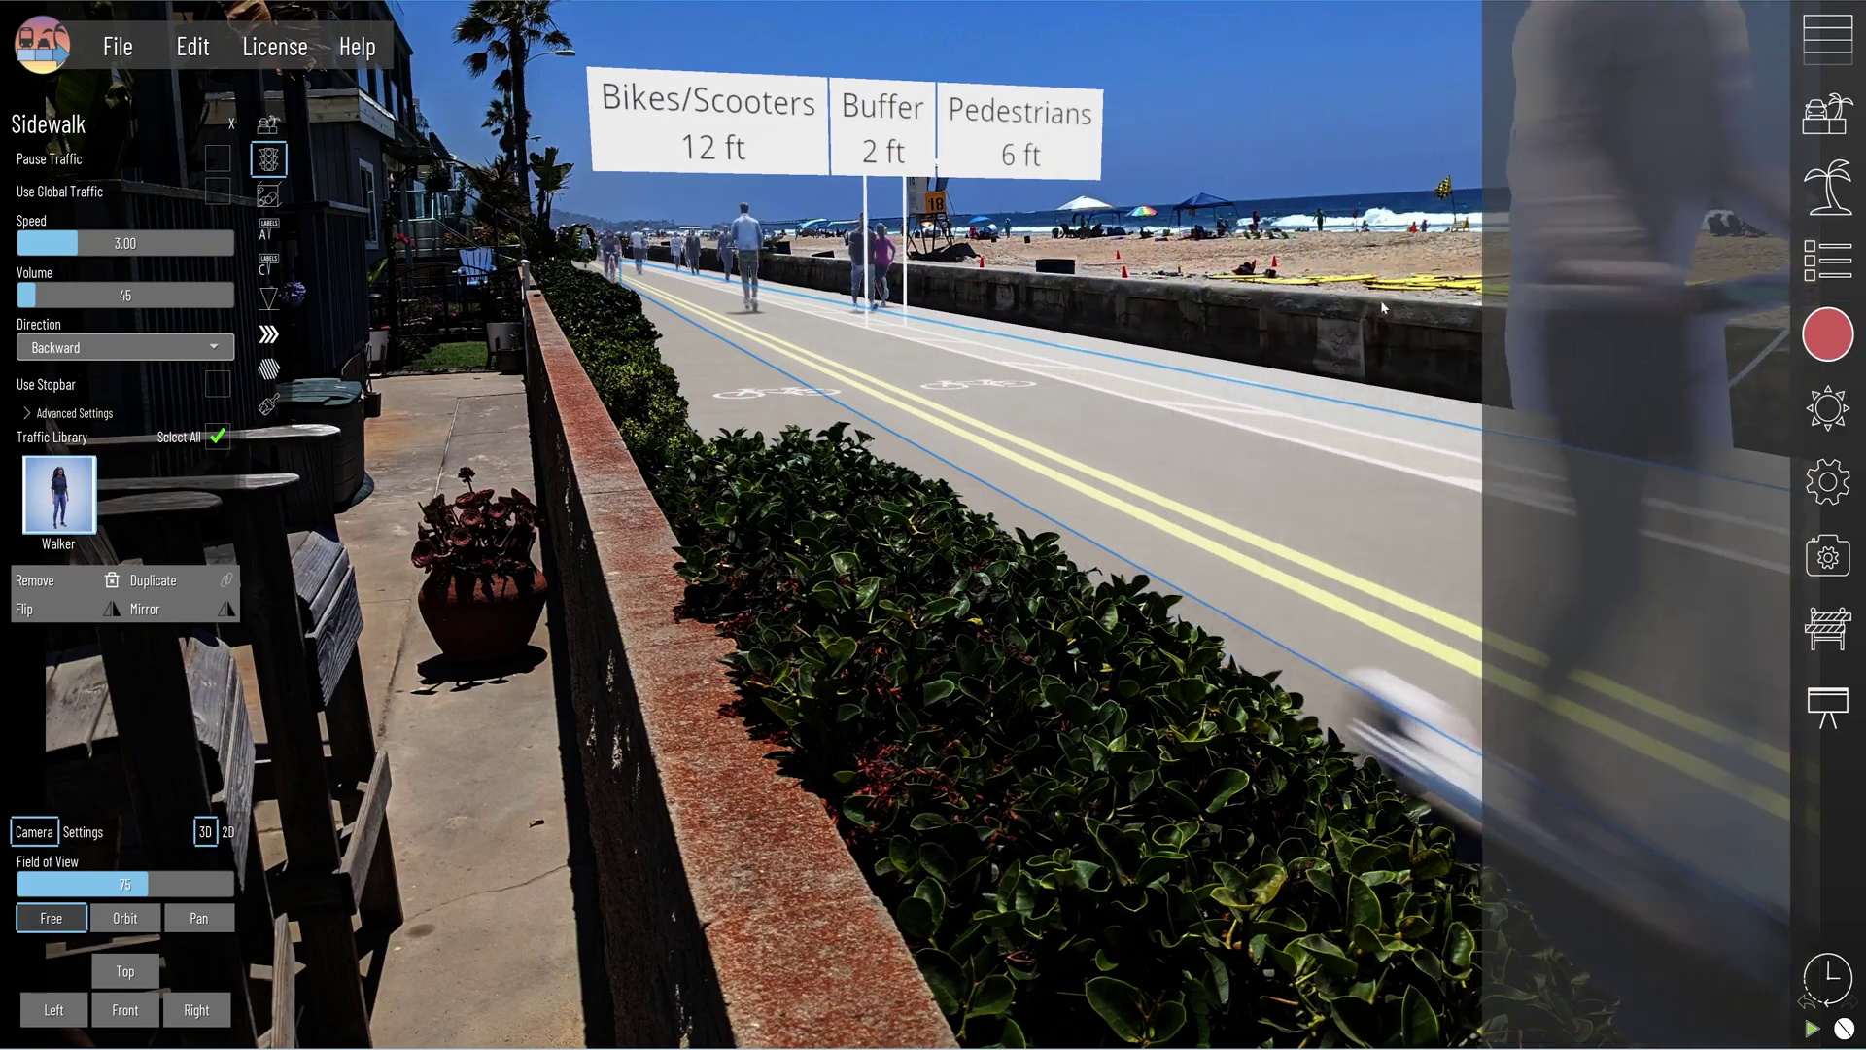
Try the Diagonal Hatch (White) marking on the Bikes/Scooters section and return it to Bike Lane
click(731, 384)
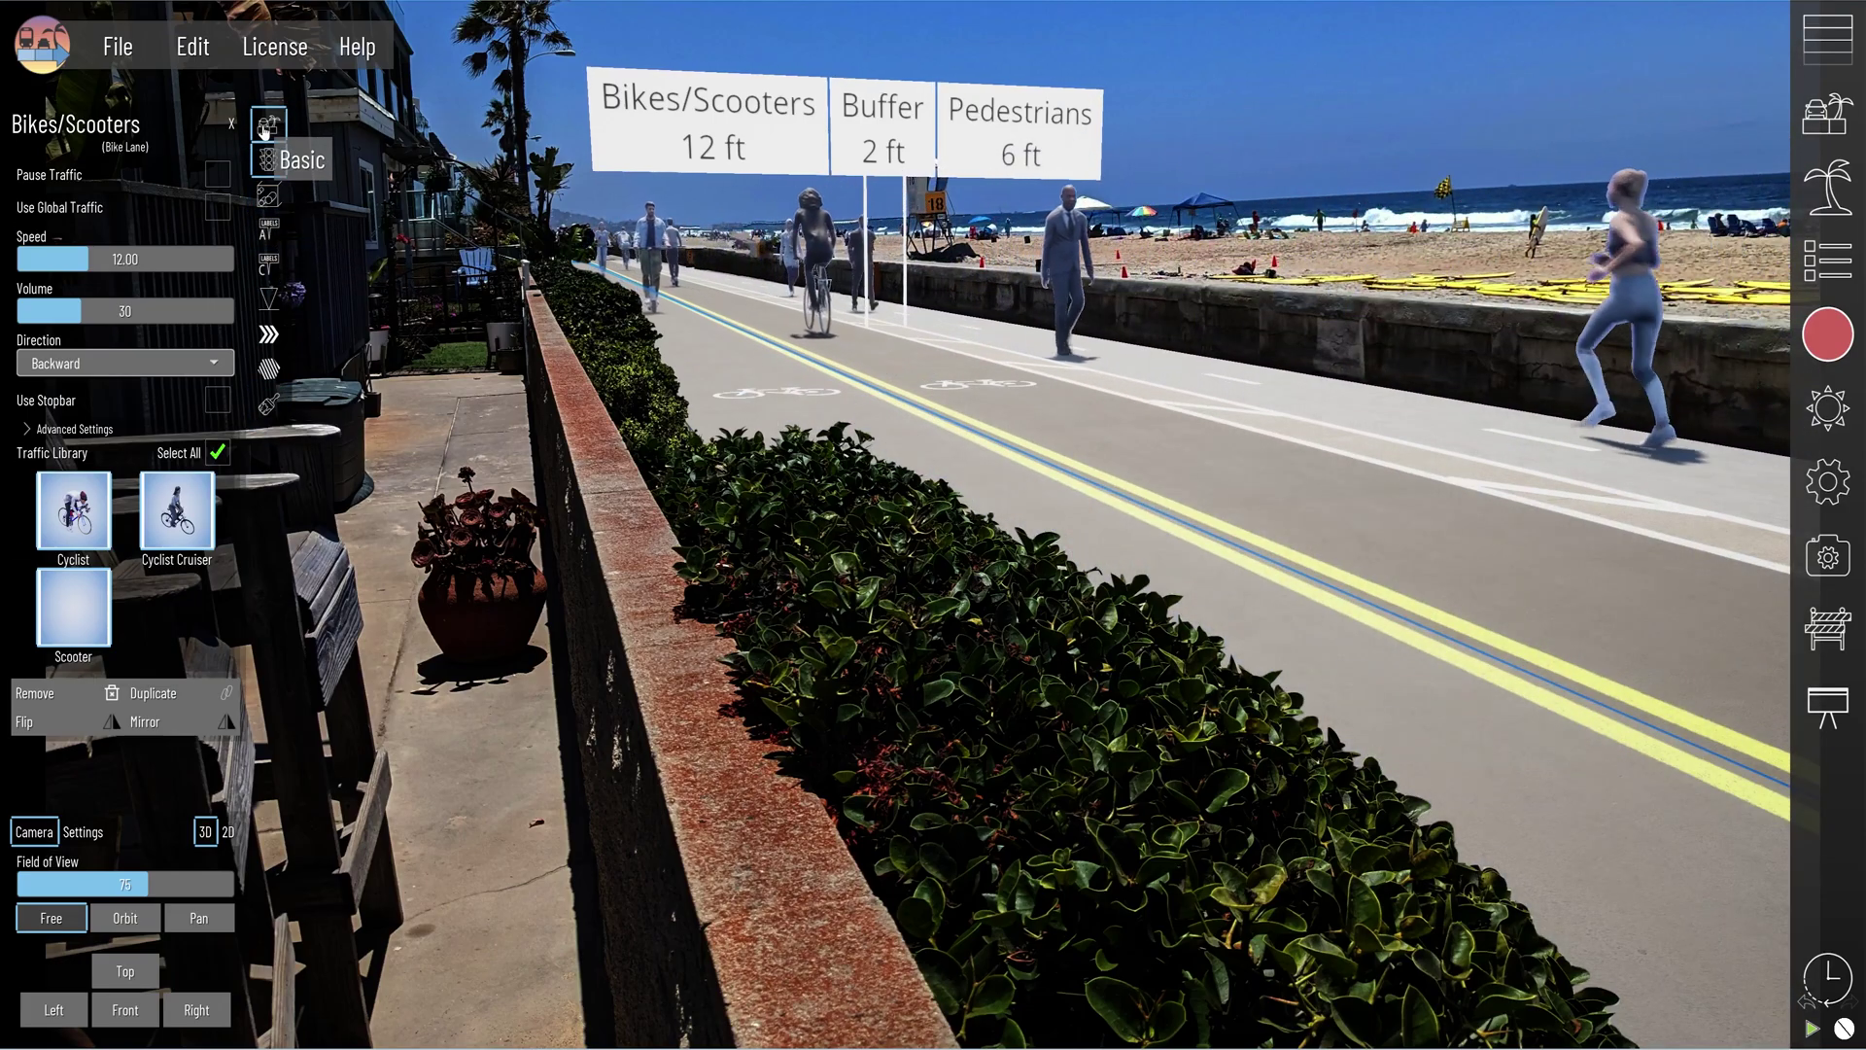
click(268, 124)
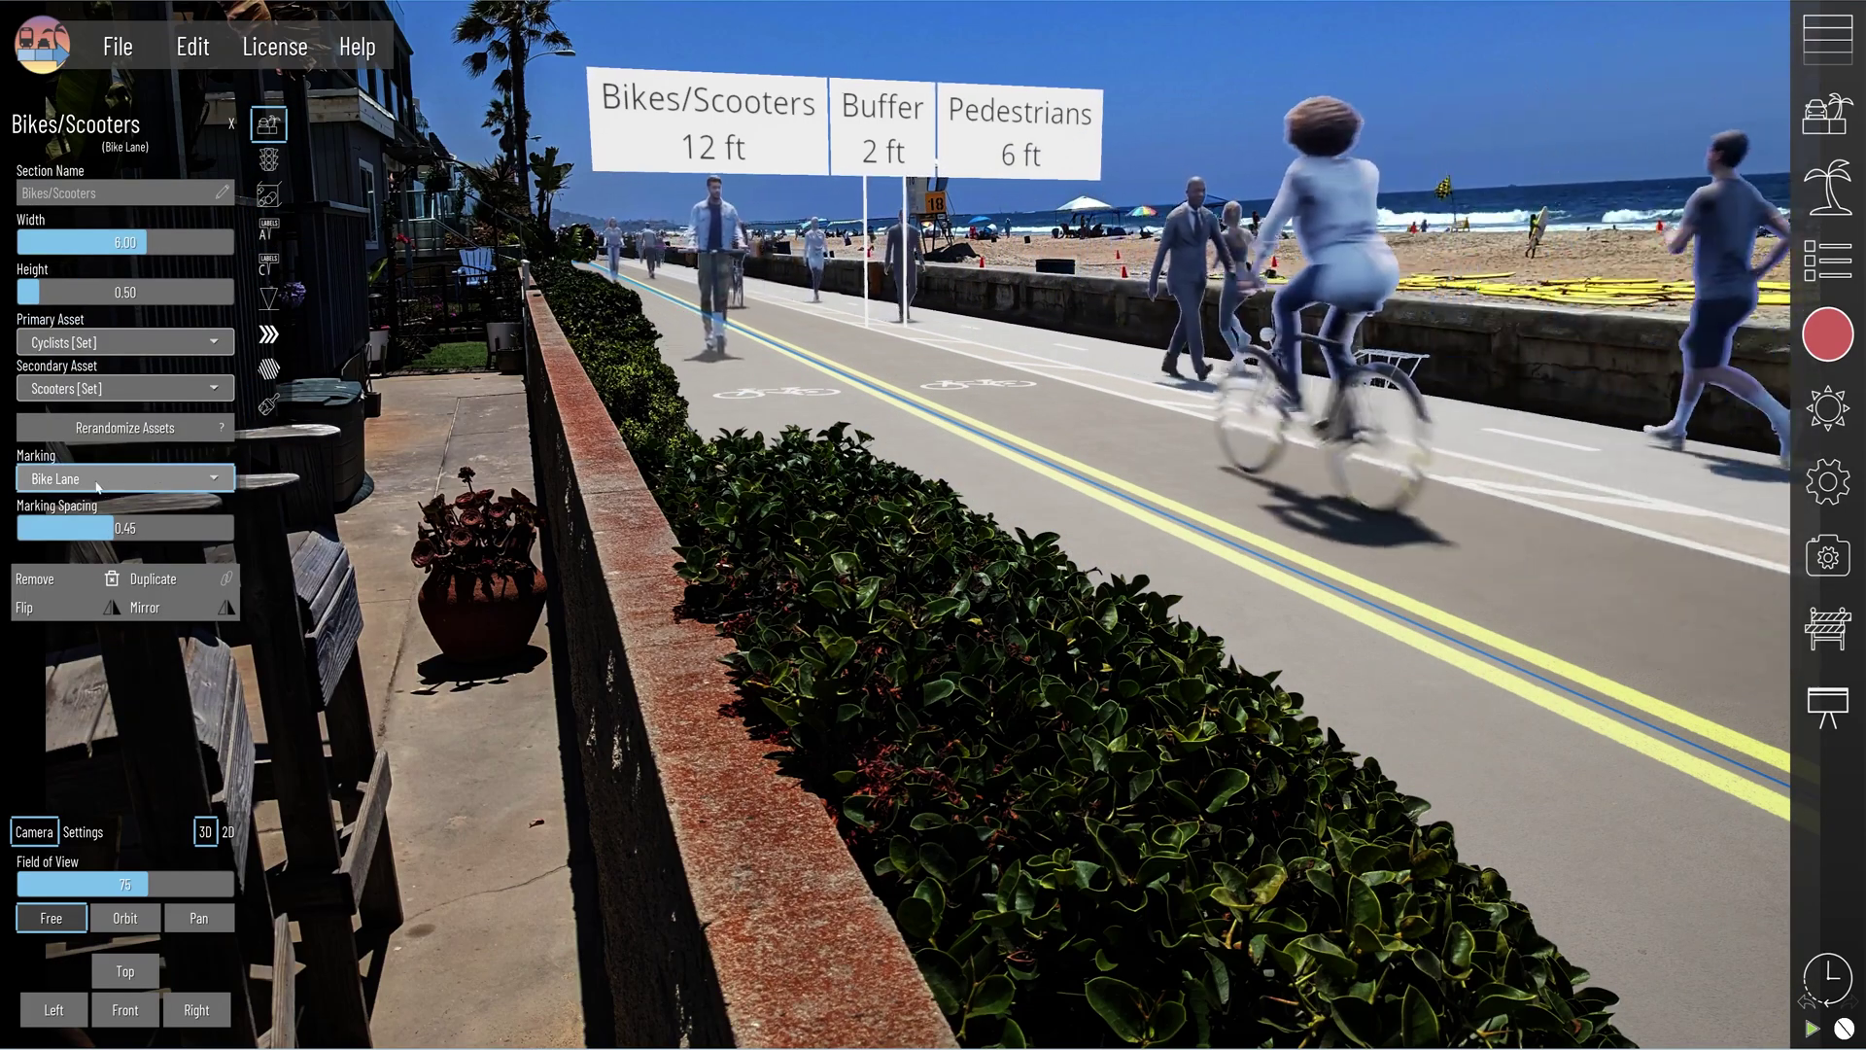
click(81, 483)
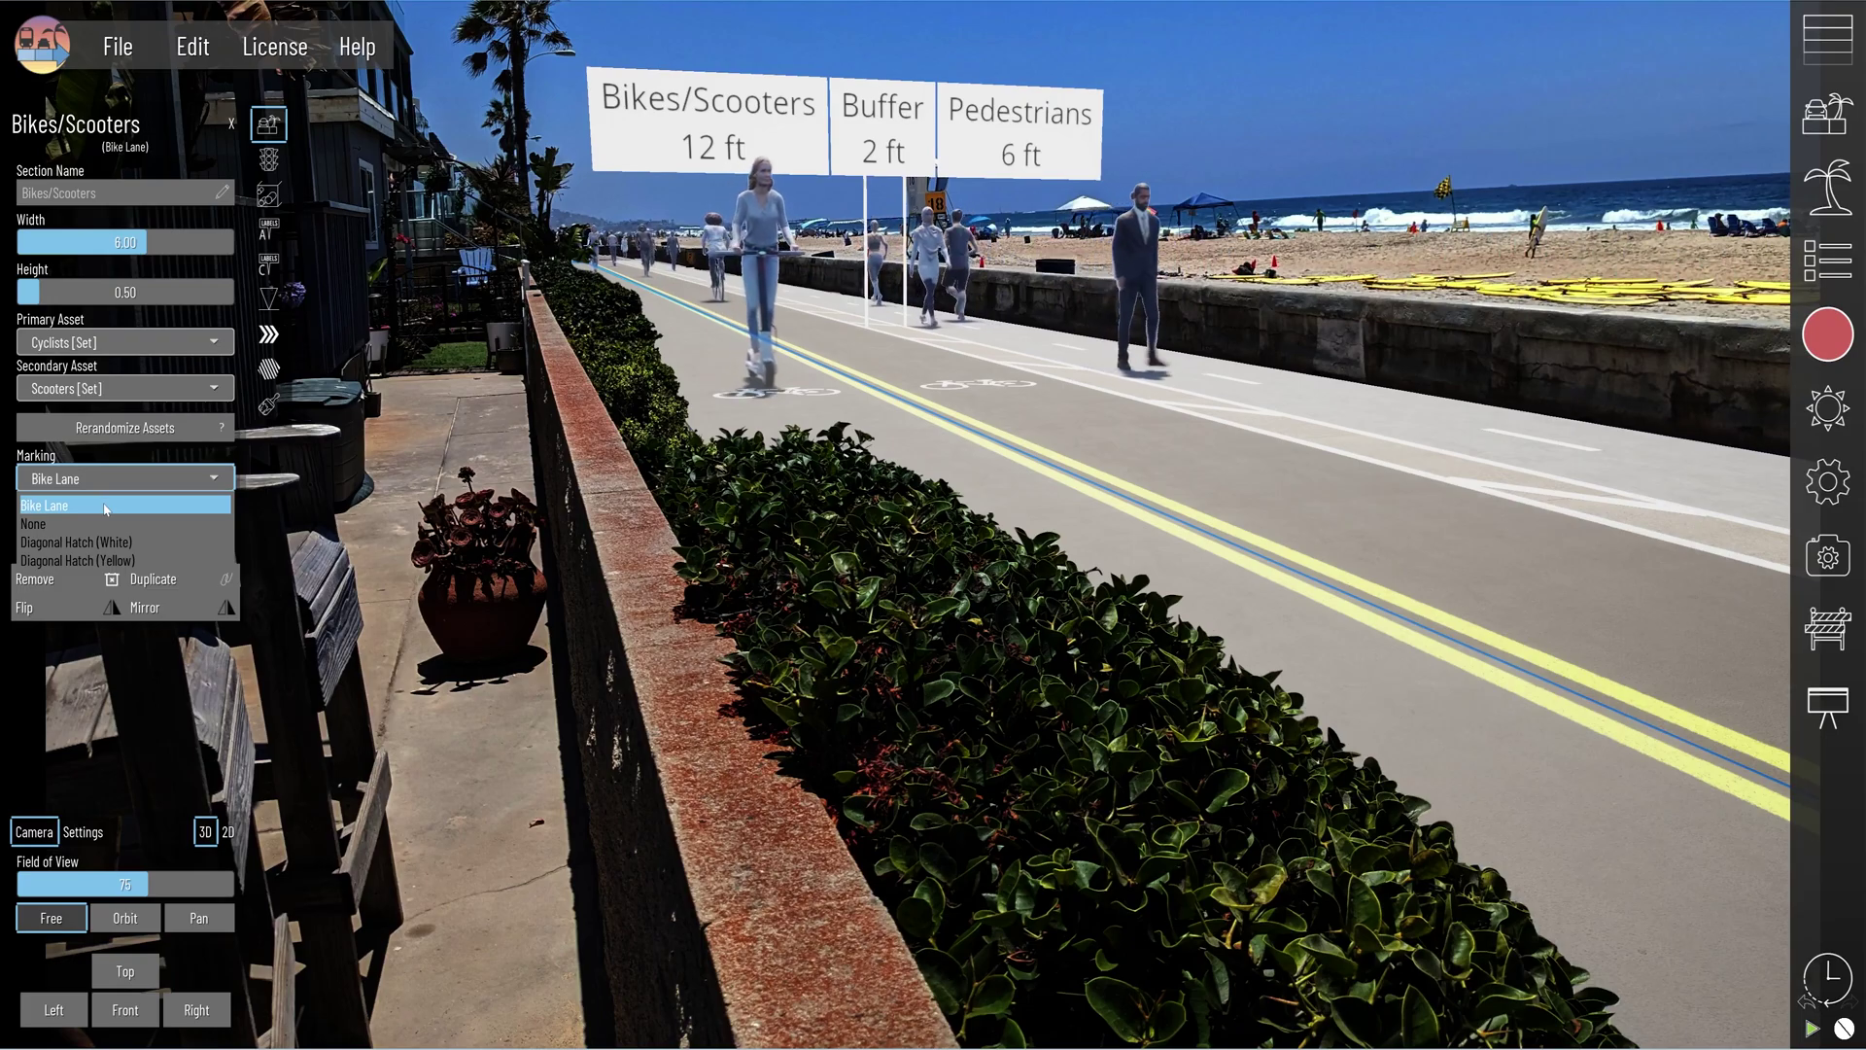
click(92, 541)
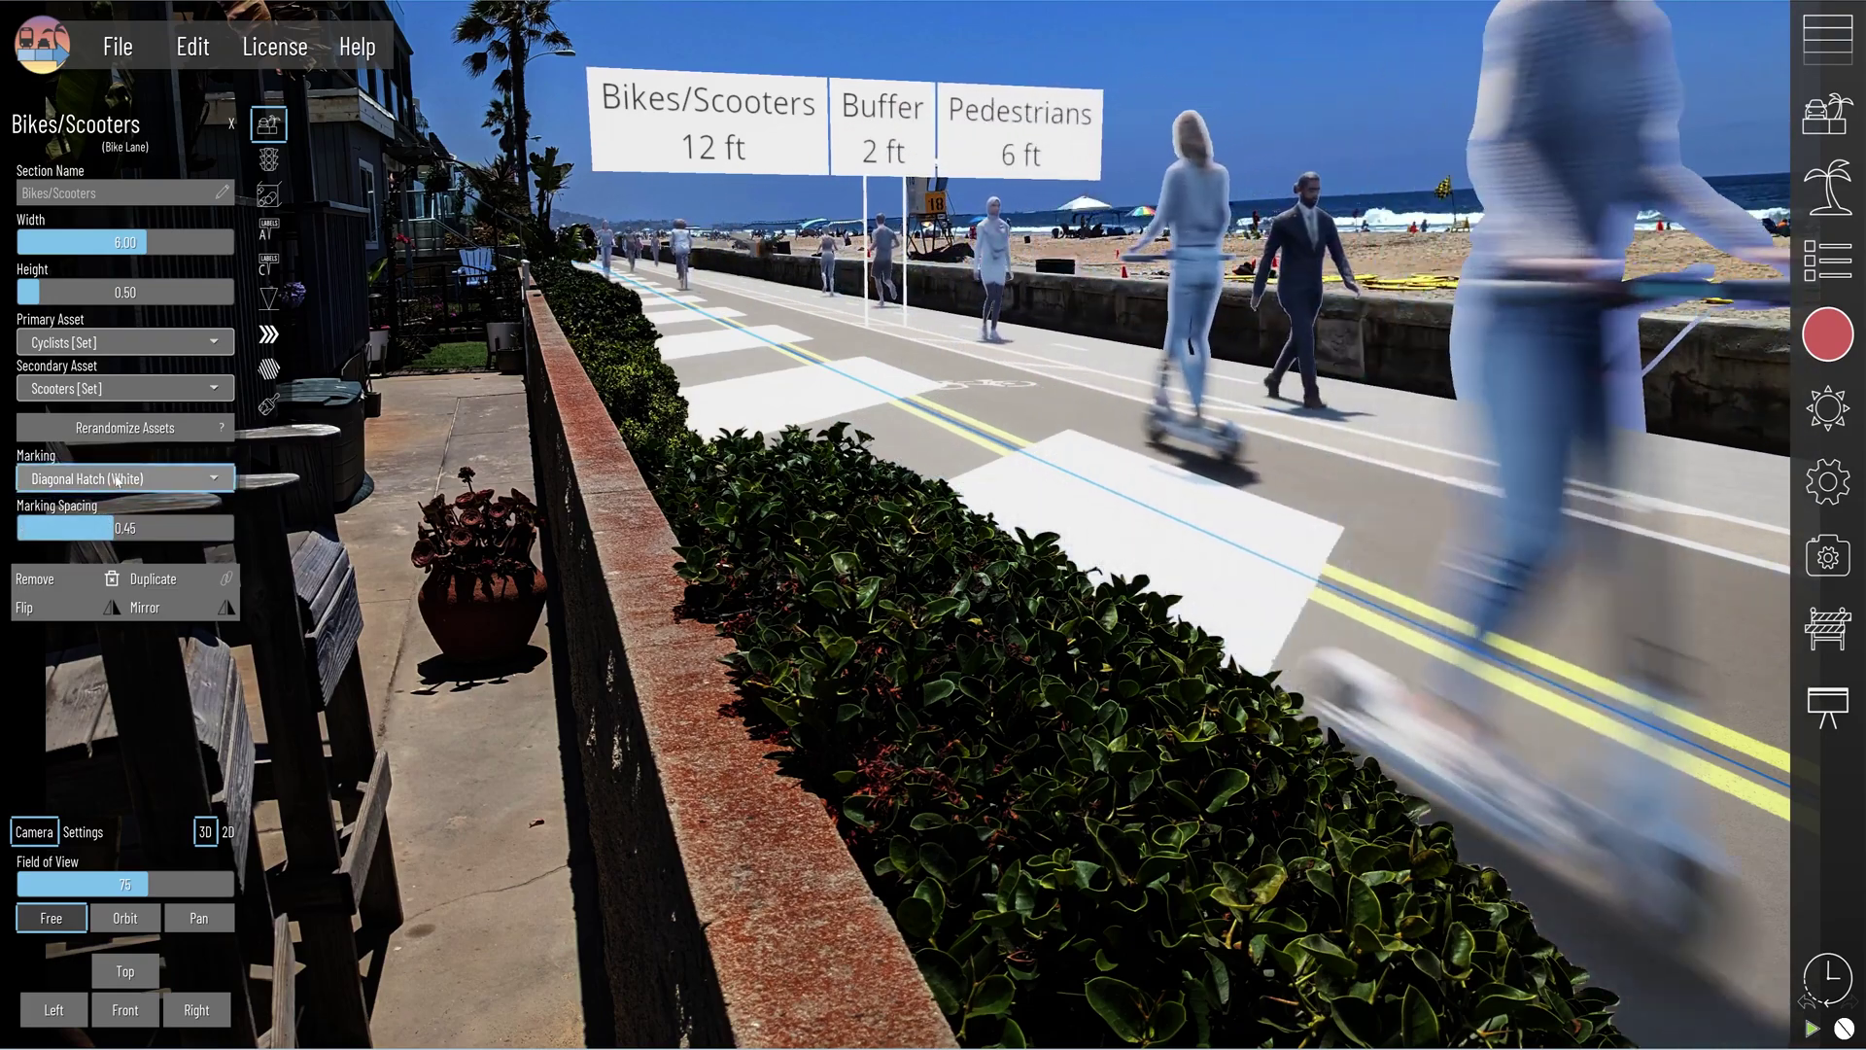
click(117, 479)
click(108, 520)
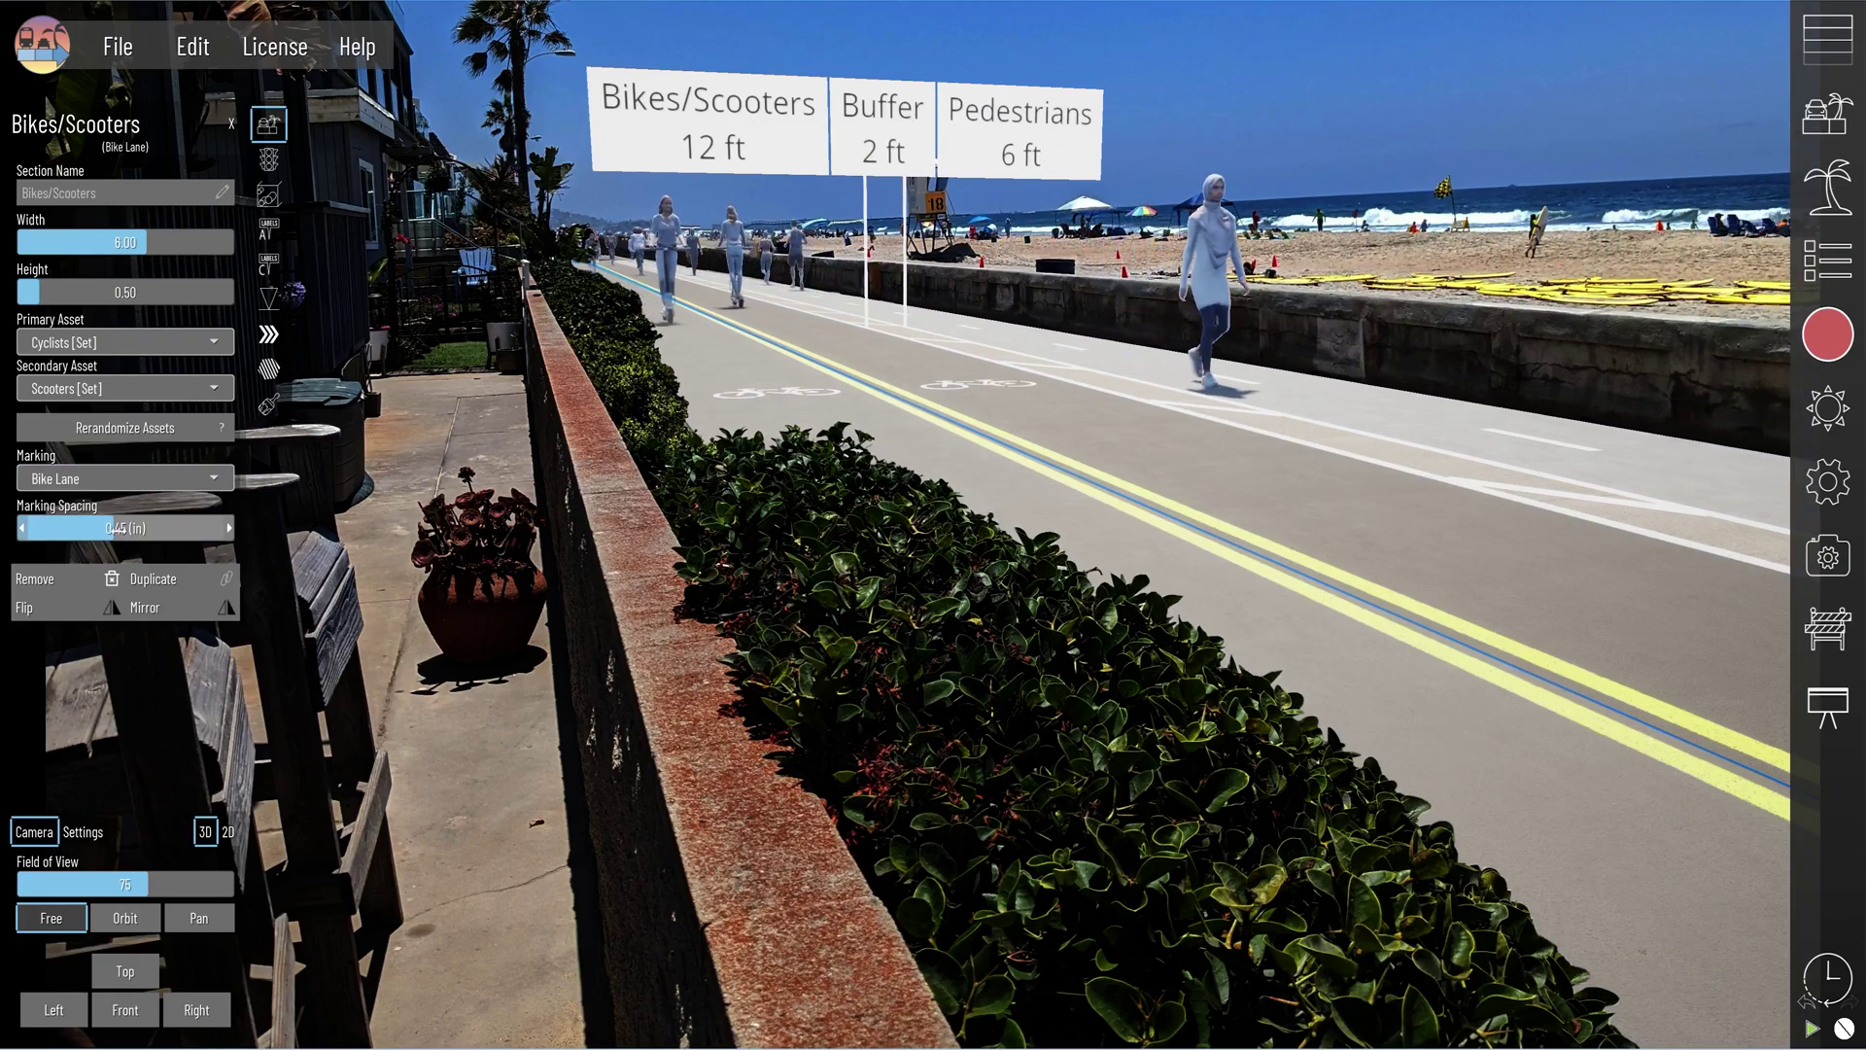
Try marking spacings of 0.00 and 0.50 on the Bikes/Scooters section, revert them and deselect the section
drag(117, 528, 156, 528)
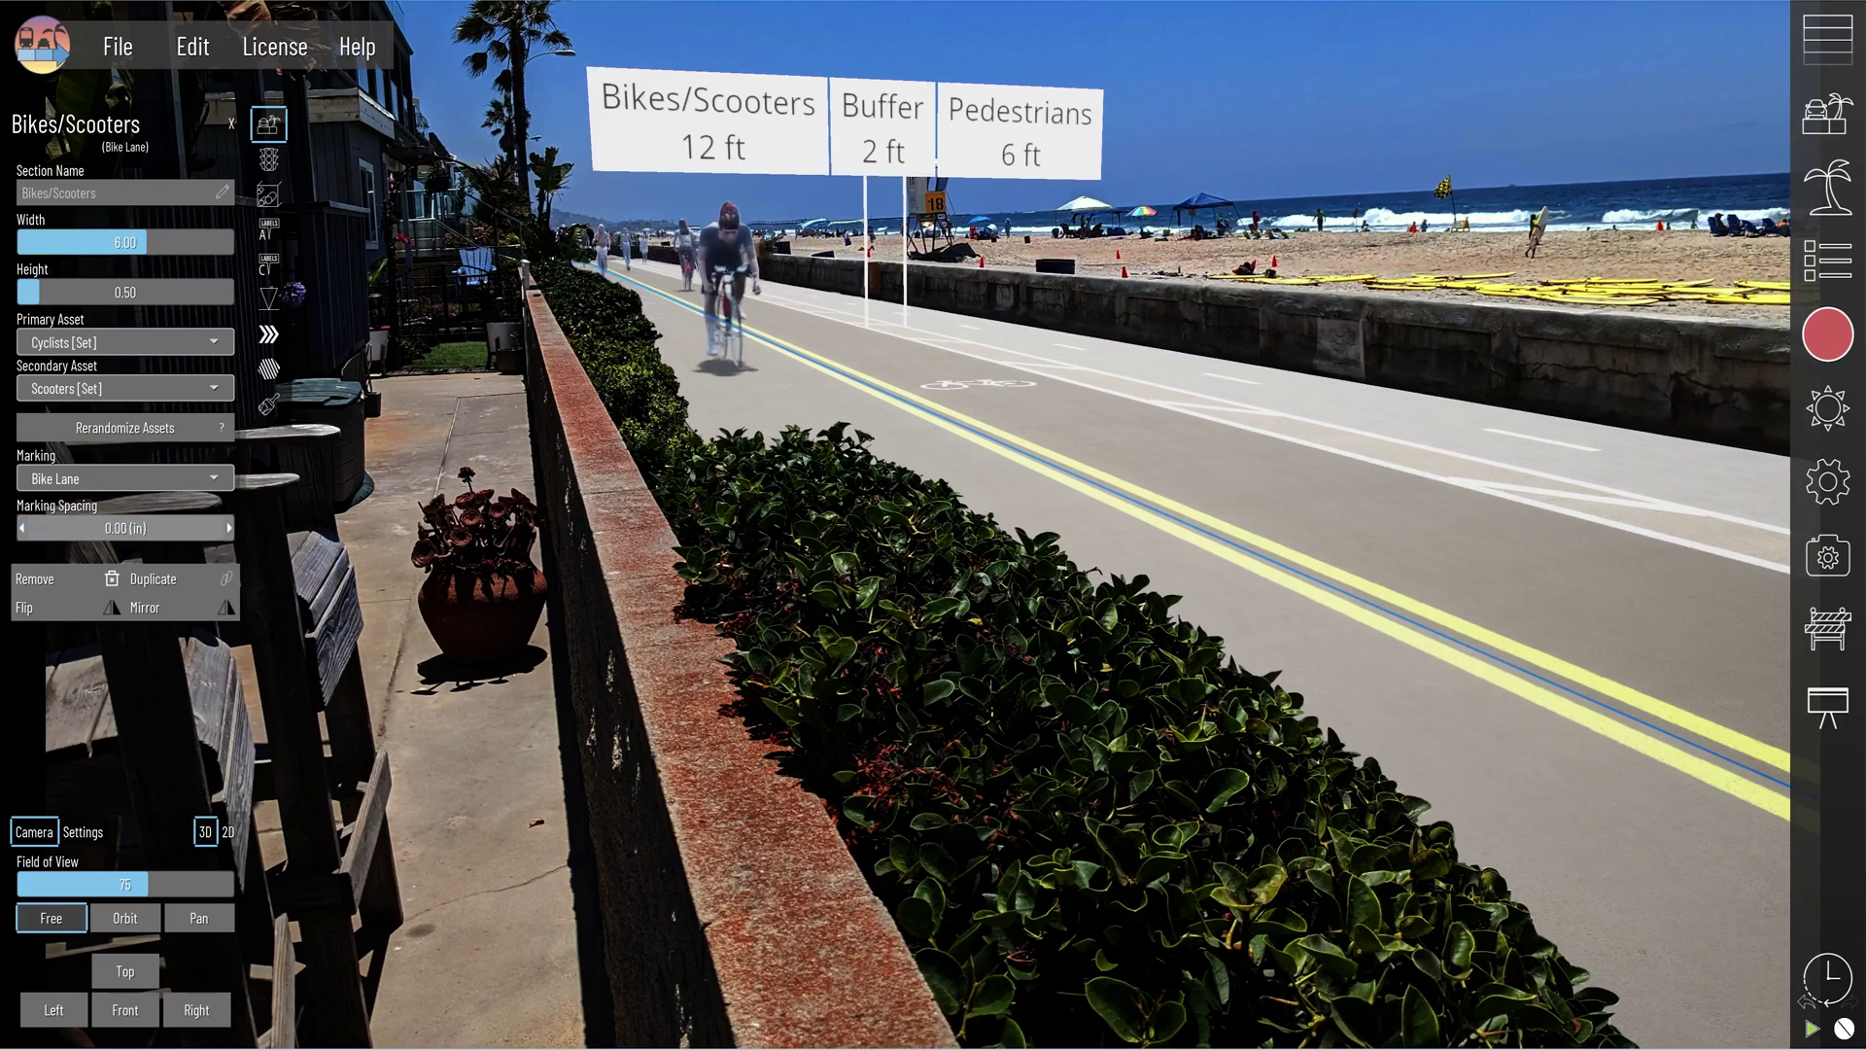
drag(19, 527, 111, 528)
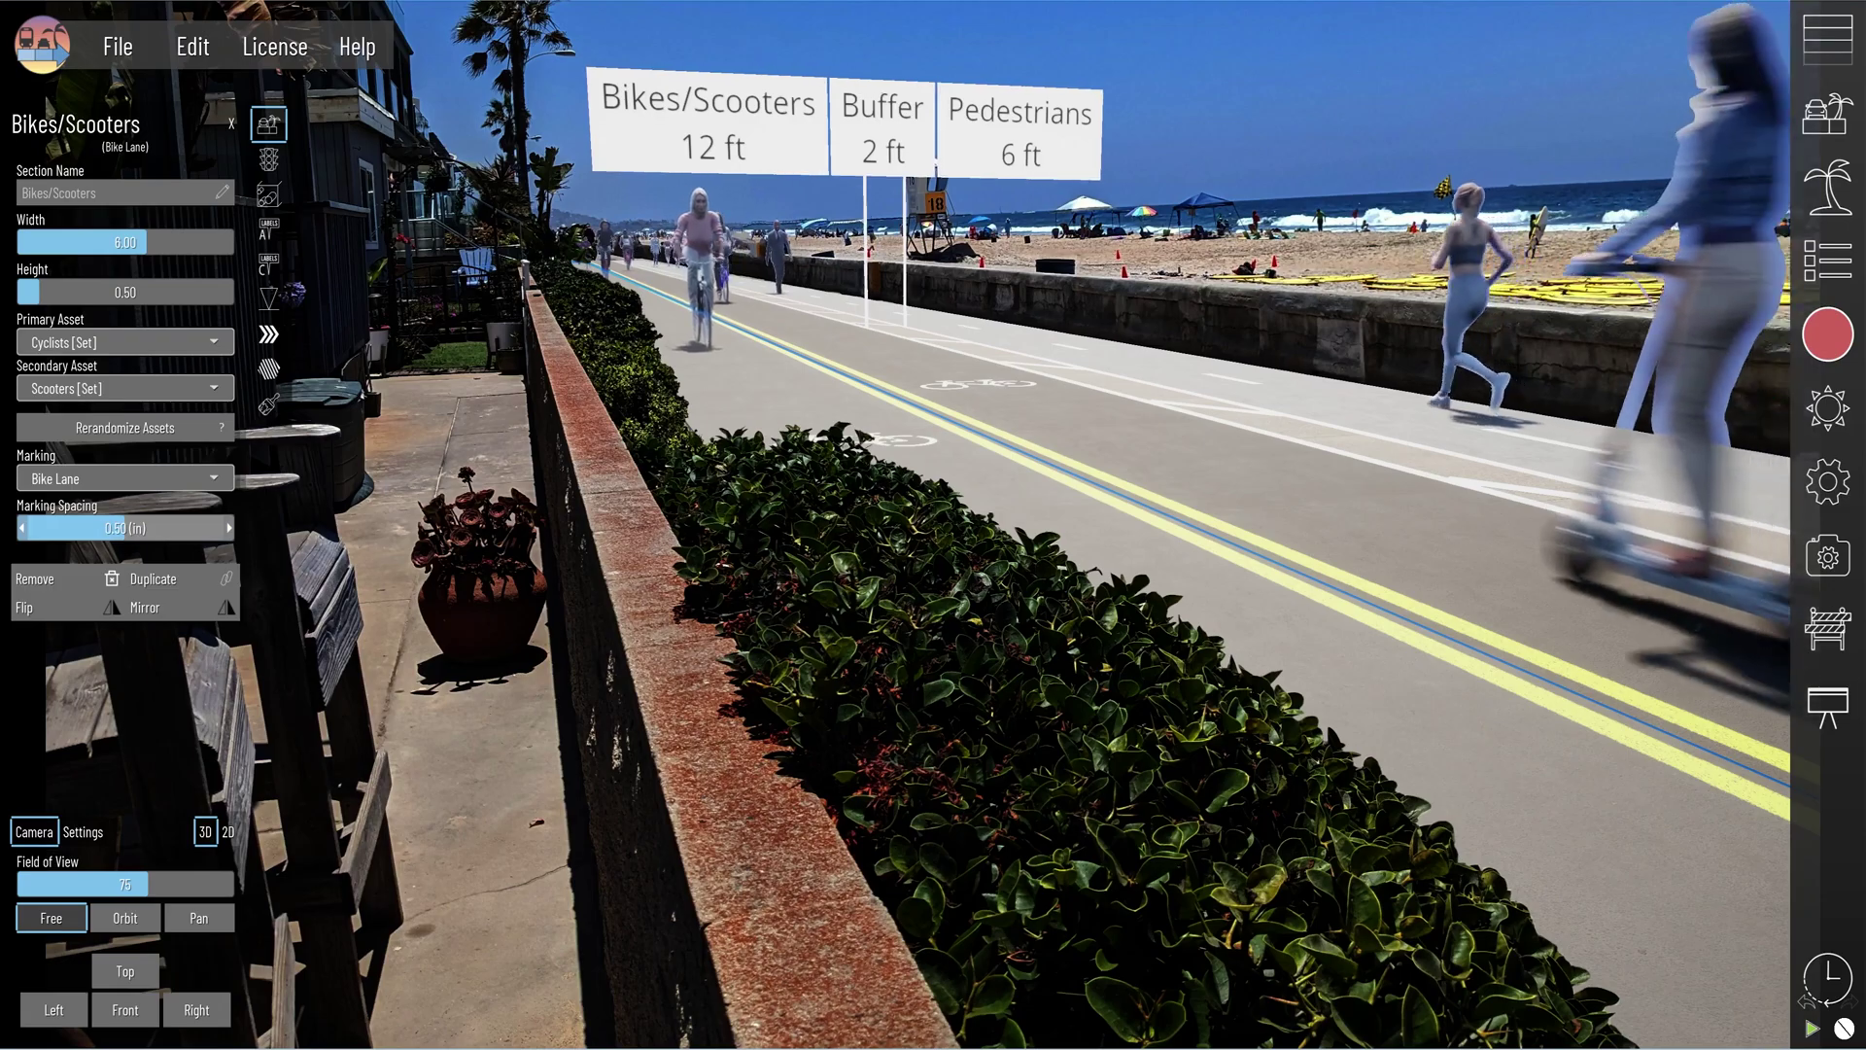
key(BackSpace)
key(BackSpace)
key(BackSpace)
key(BackSpace)
key(BackSpace)
key(BackSpace)
key(BackSpace)
key(BackSpace)
key(BackSpace)
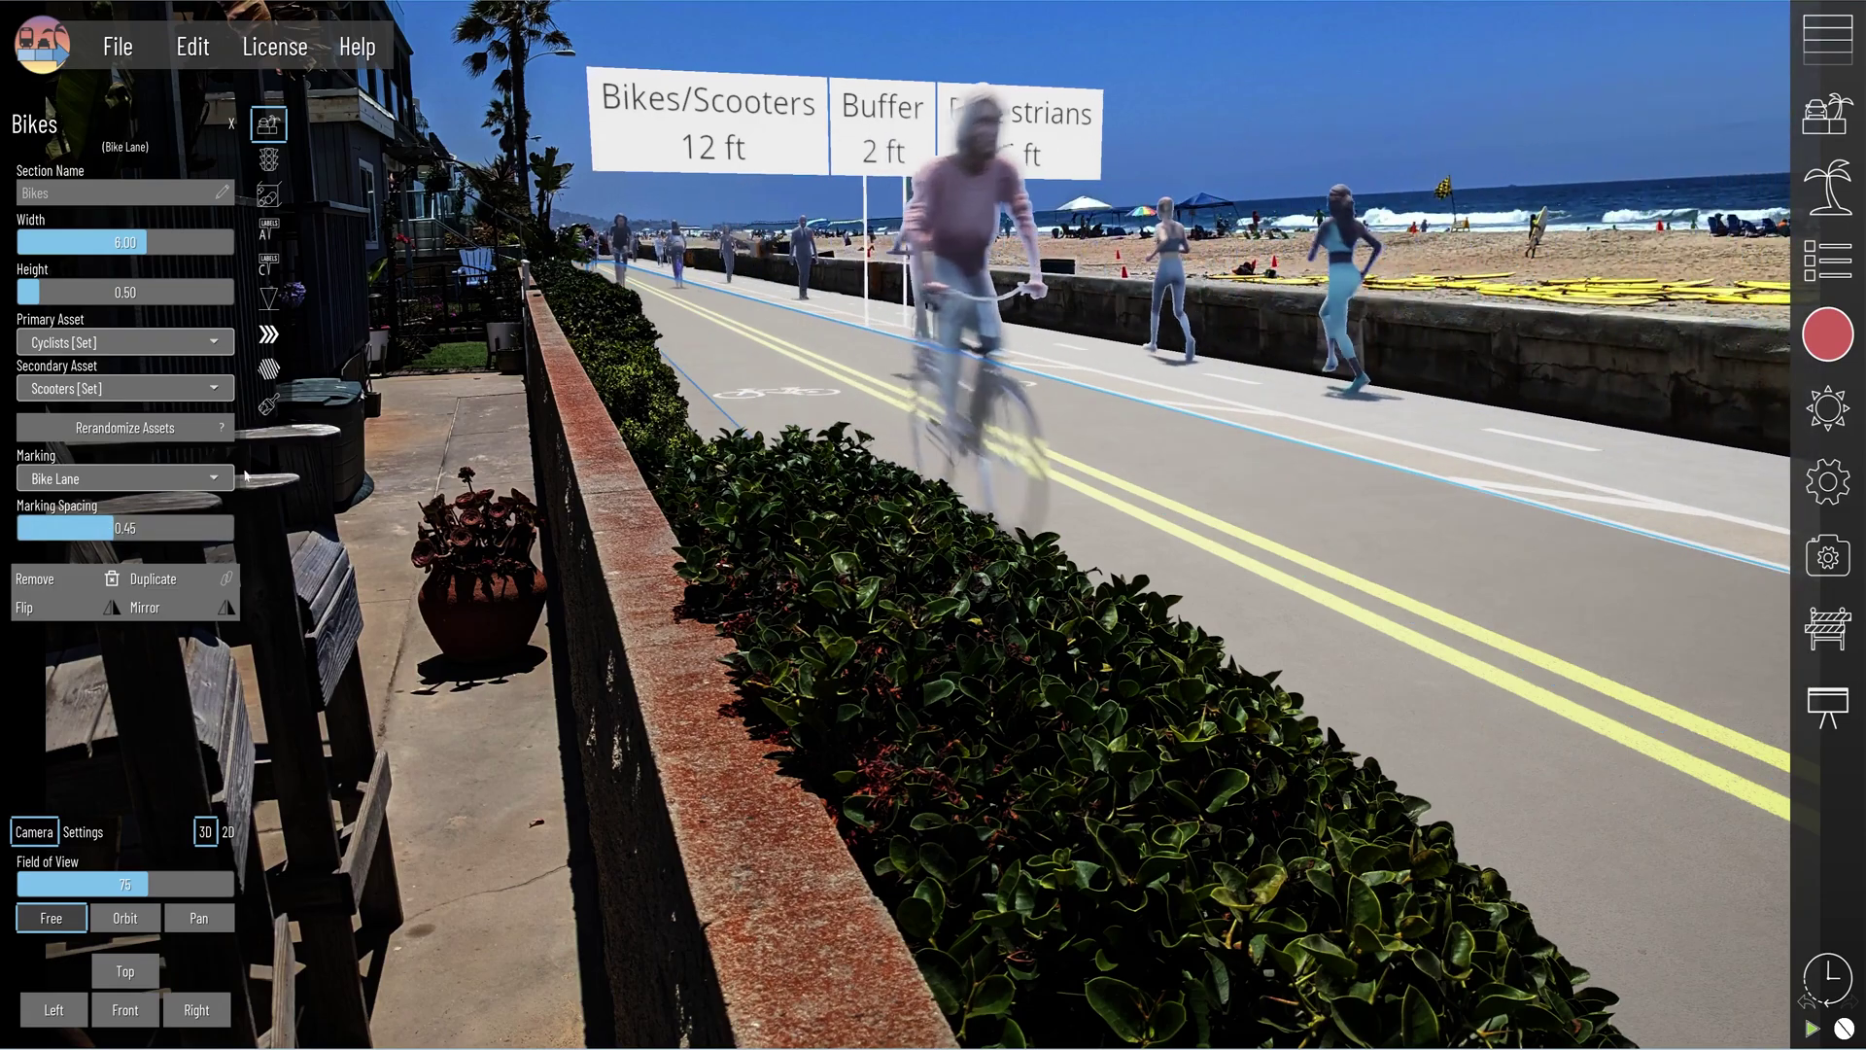
drag(113, 528, 94, 528)
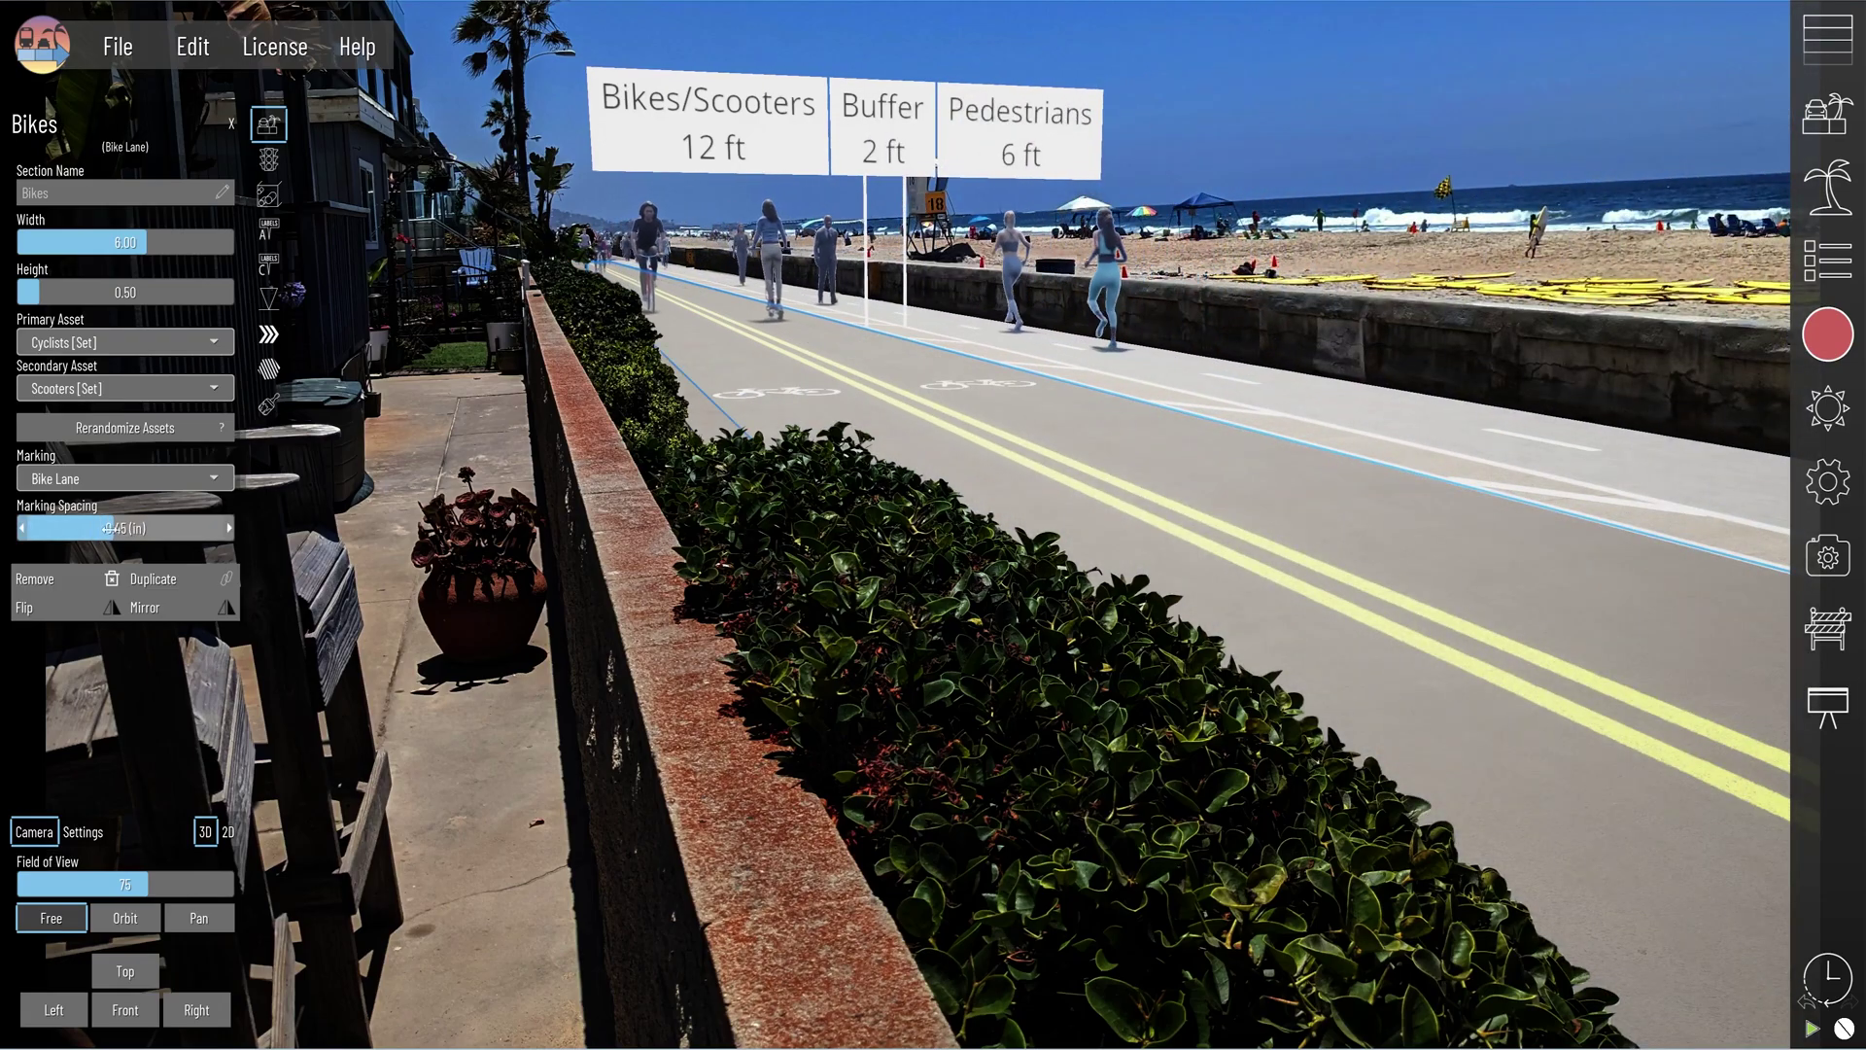
key(Escape)
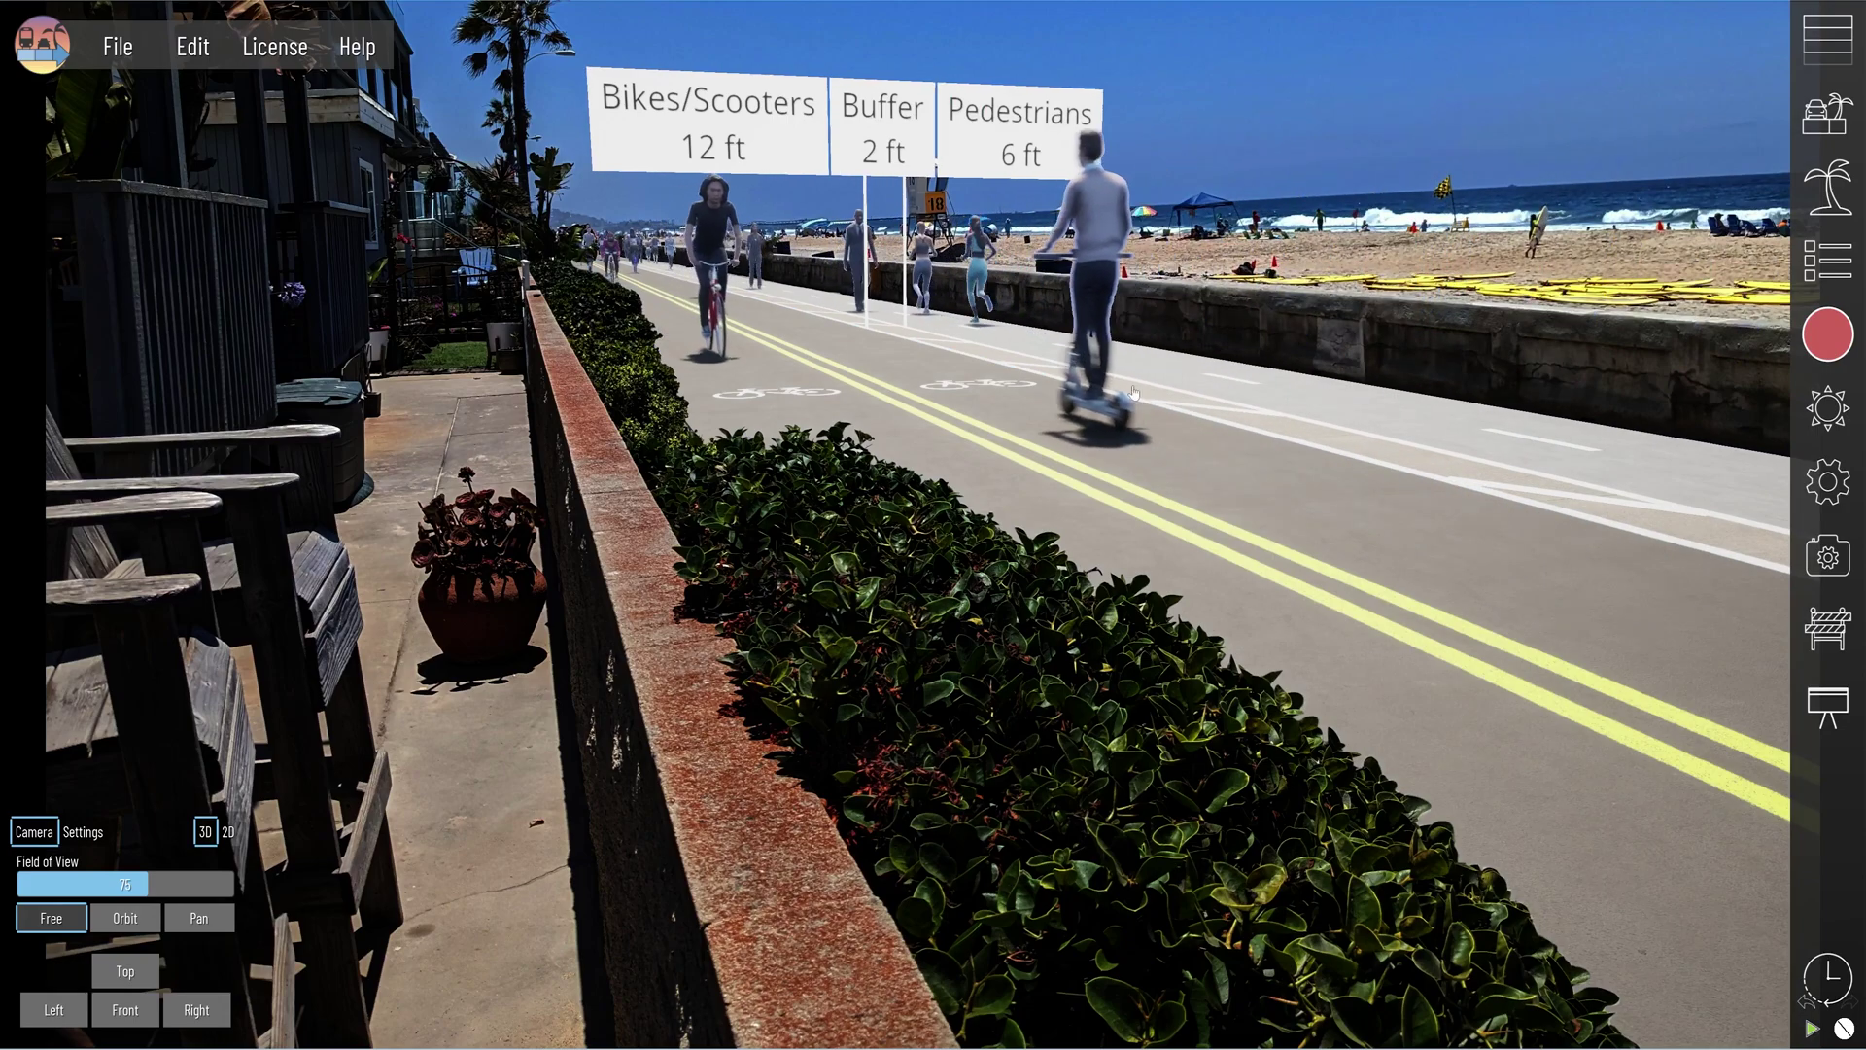
Examine the basic settings of the Ped section next to the bench in the tree-lined path scene
click(1132, 389)
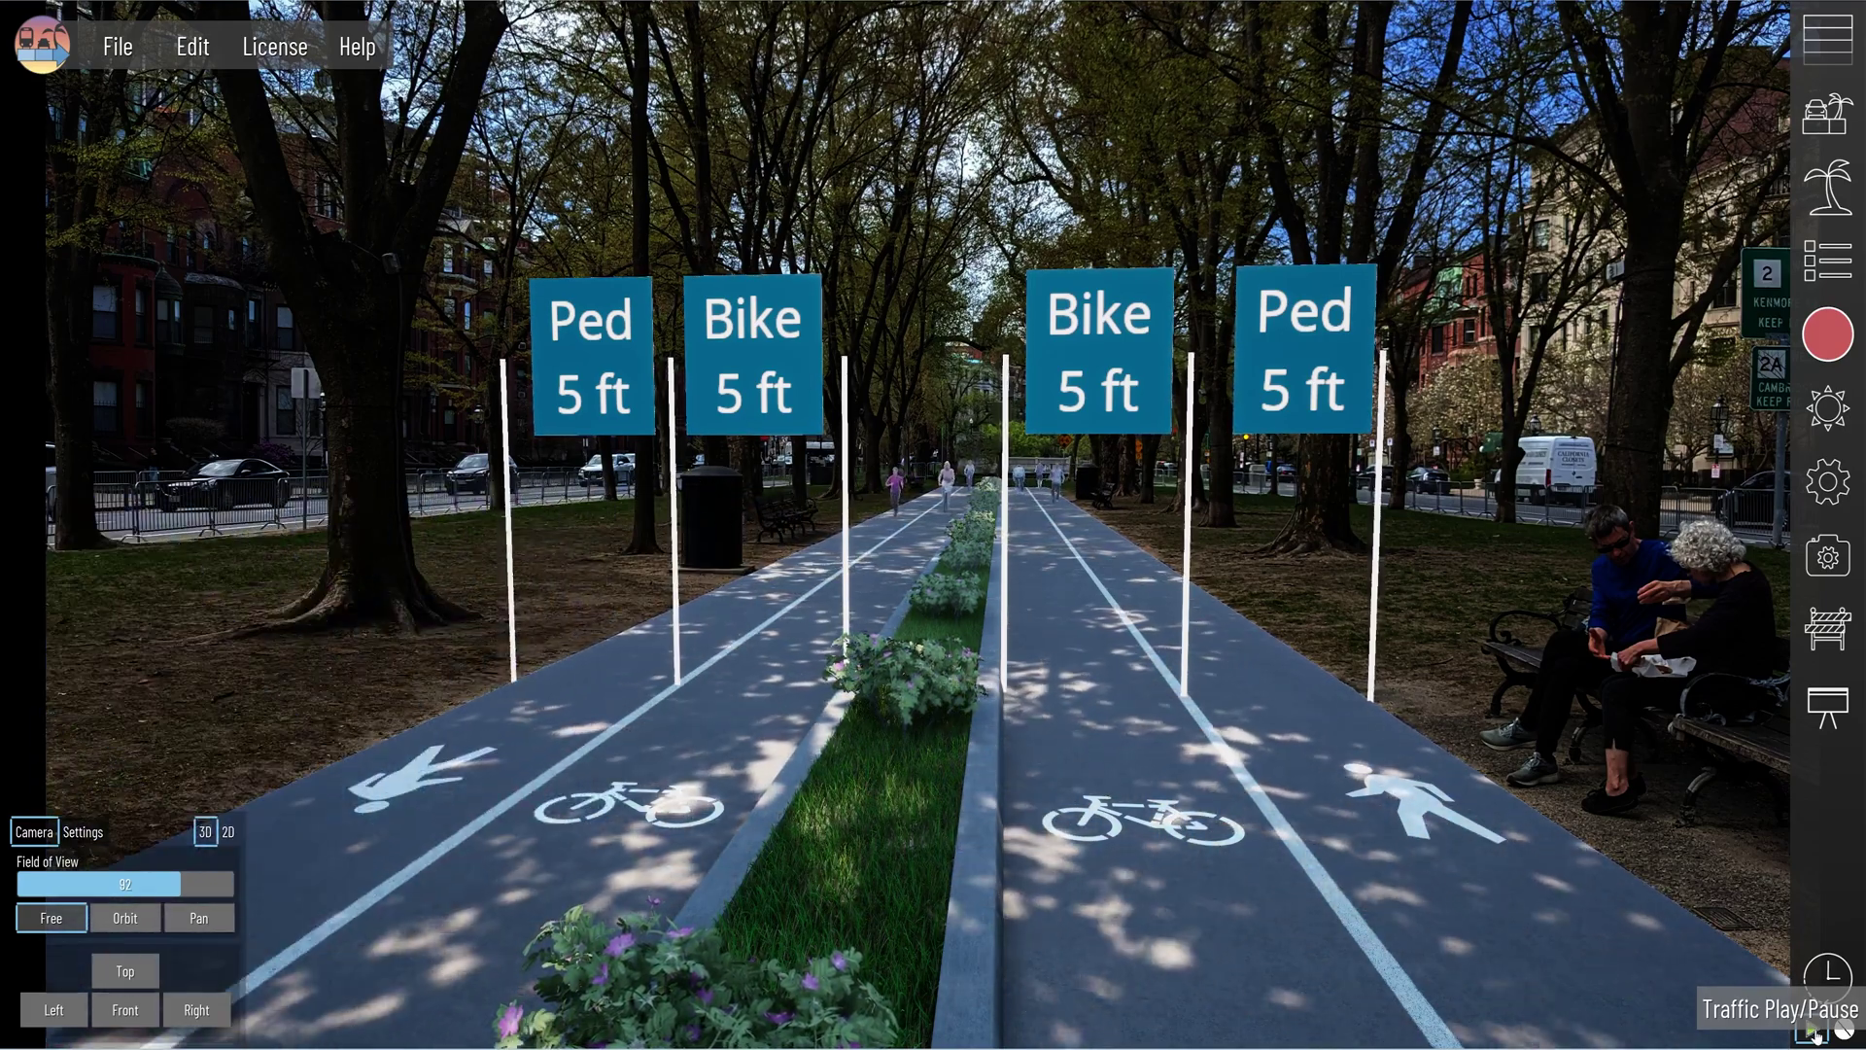
click(1403, 800)
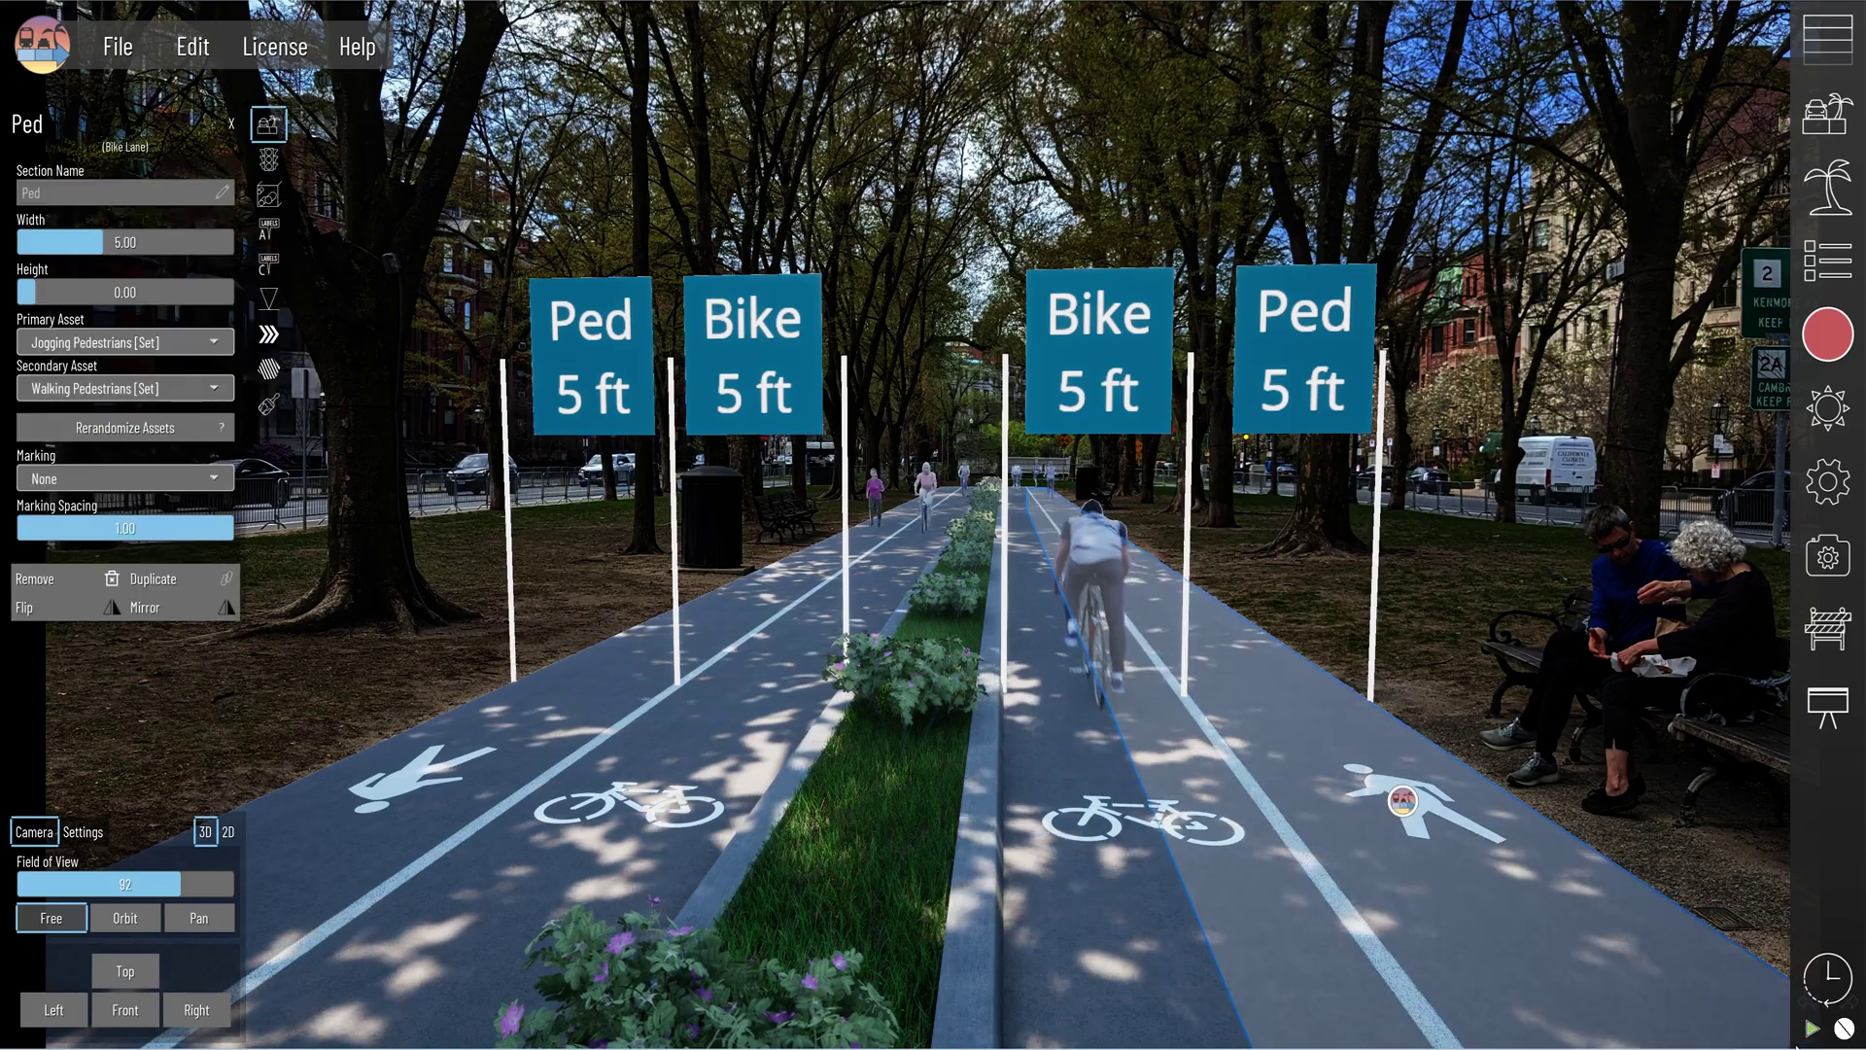
click(1483, 598)
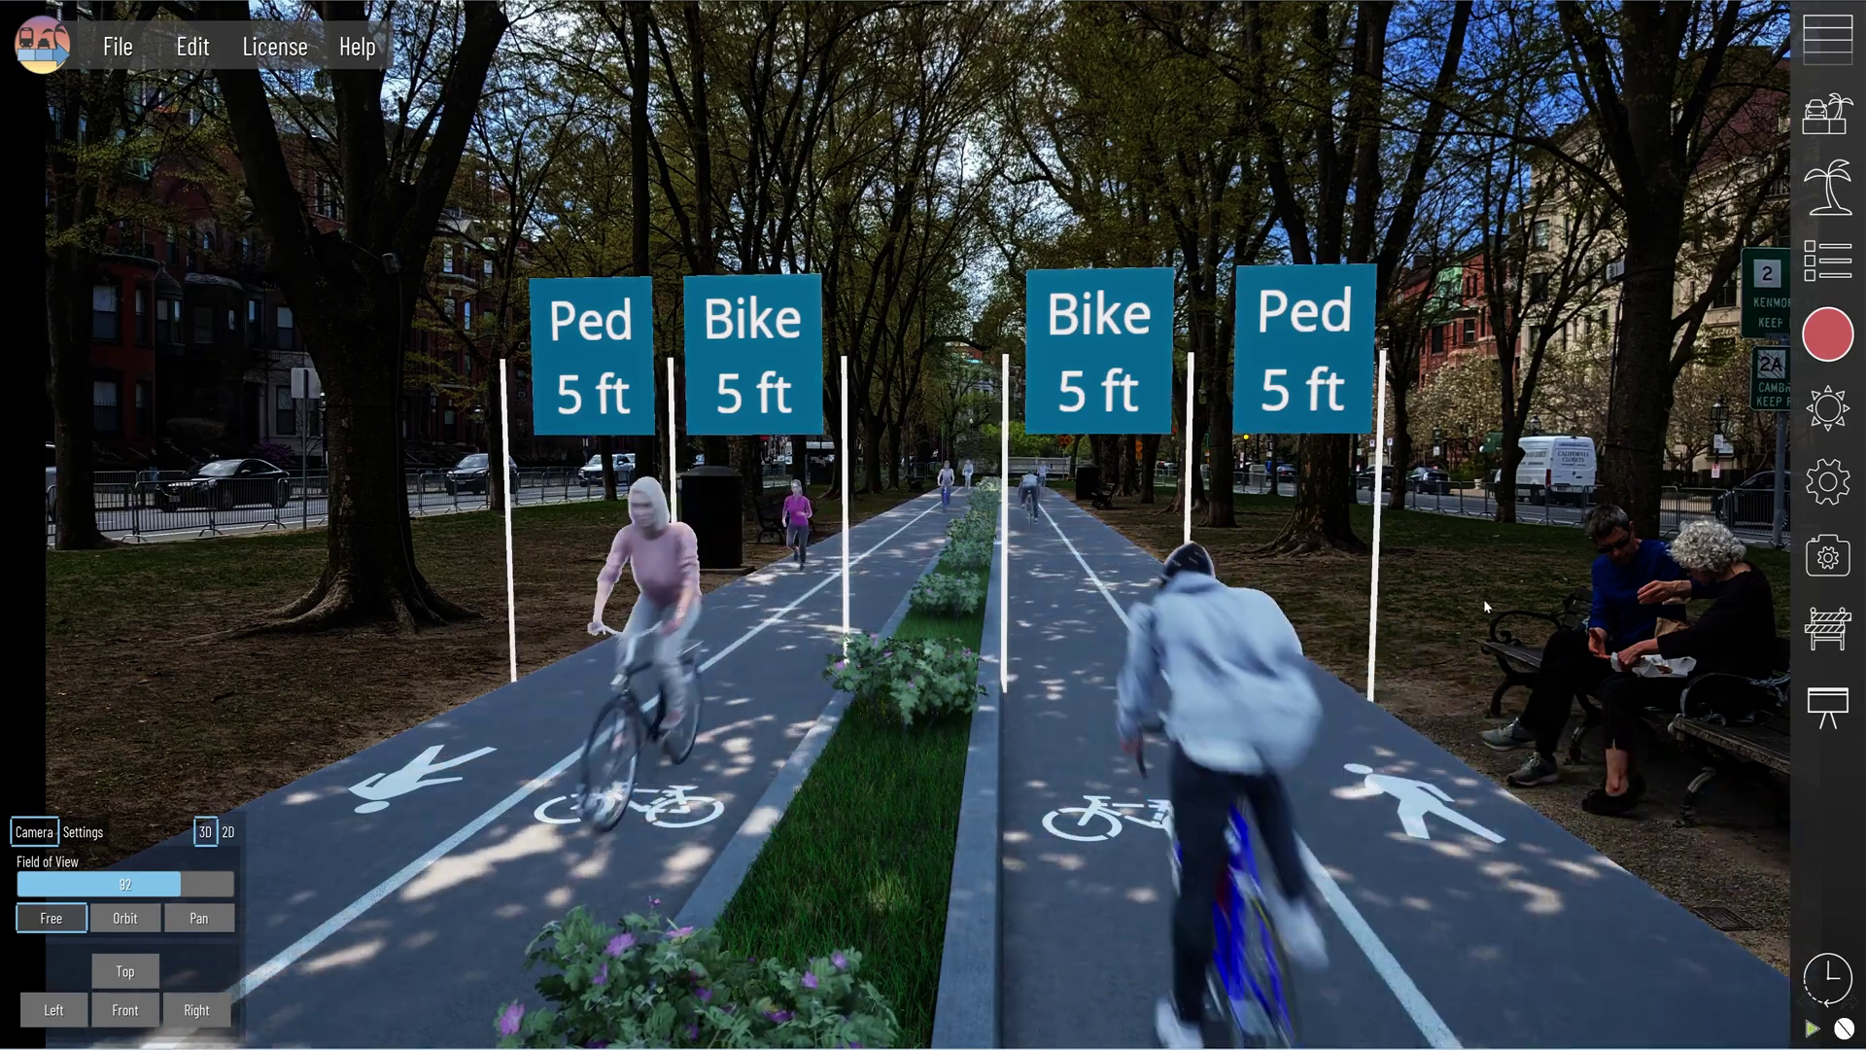